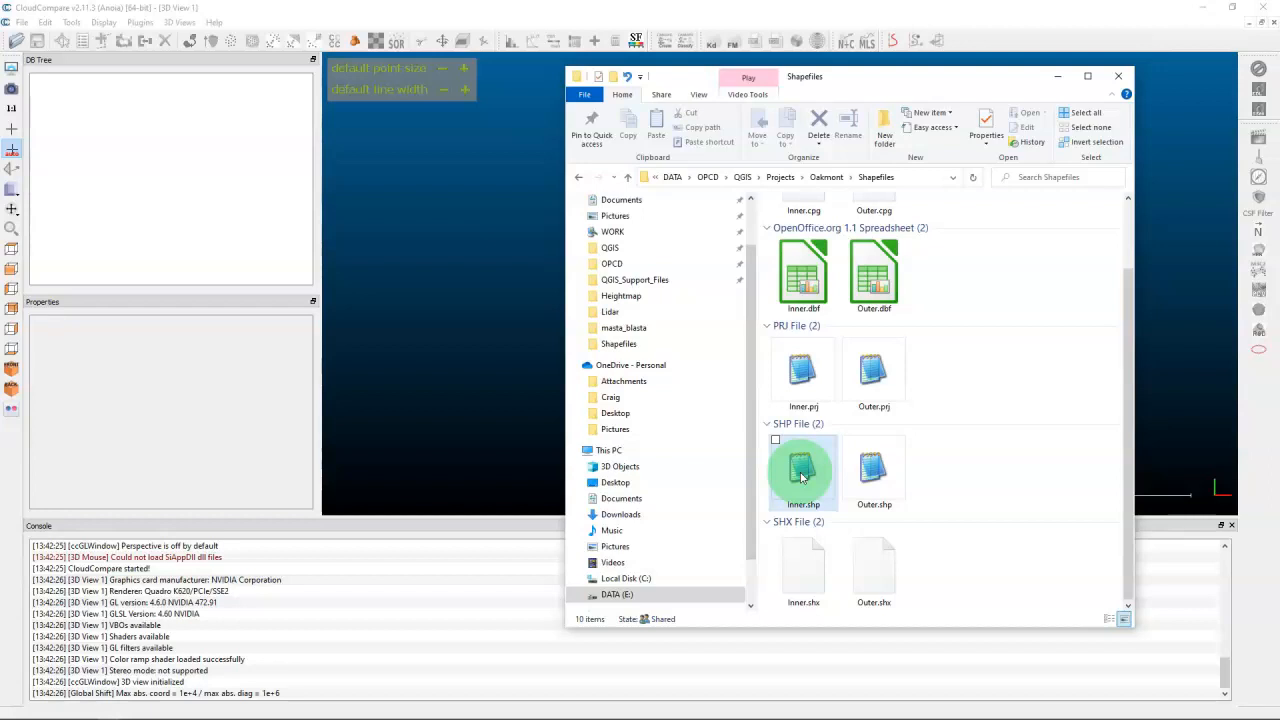
# Step: Import Inner.shp from the Shapefiles folder, accept the suggested global shift for all, and rename its polyline as Inner
pyautogui.moveTo(801, 476); pyautogui.dragTo(427, 313)
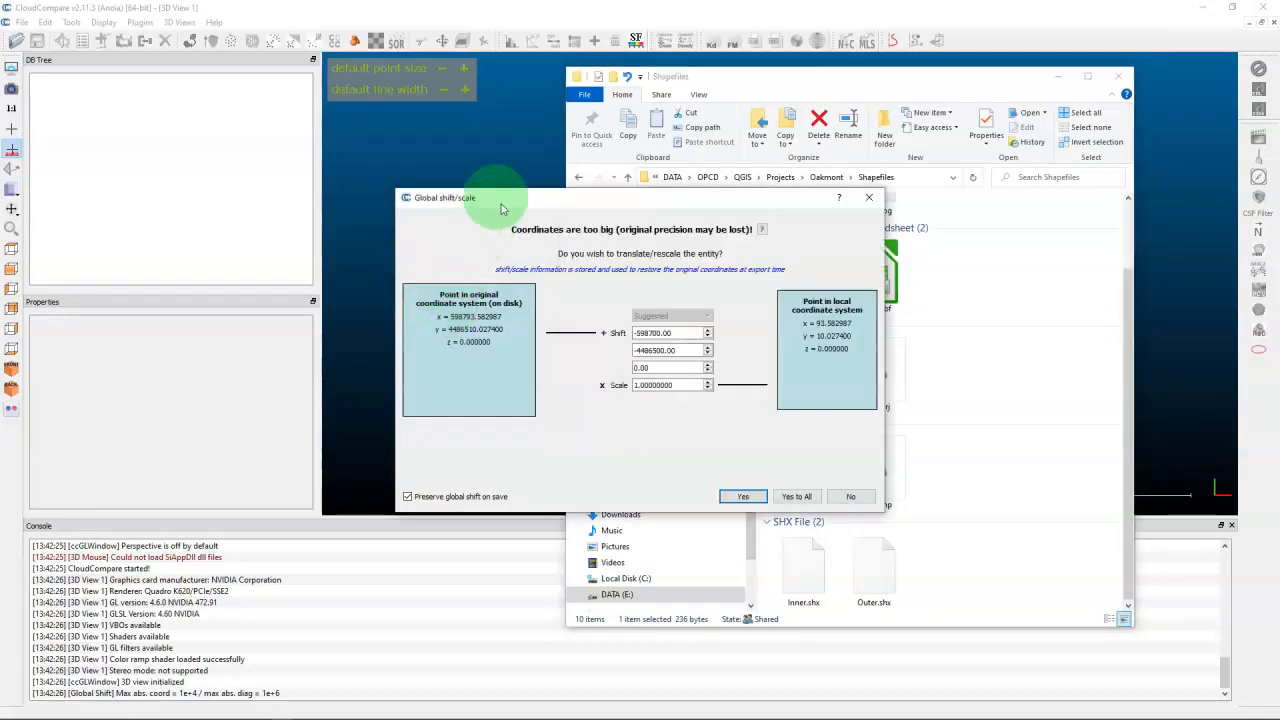
pyautogui.click(794, 497)
pyautogui.click(101, 95)
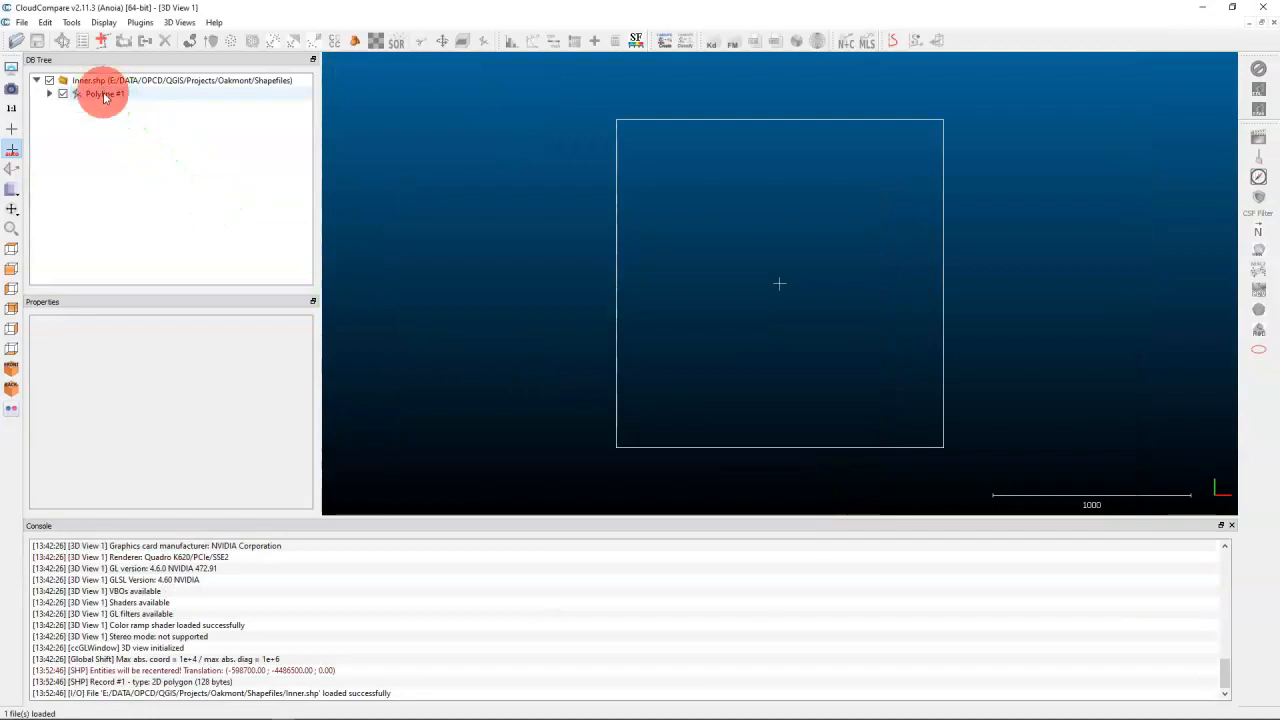
pyautogui.click(101, 98)
pyautogui.click(101, 98)
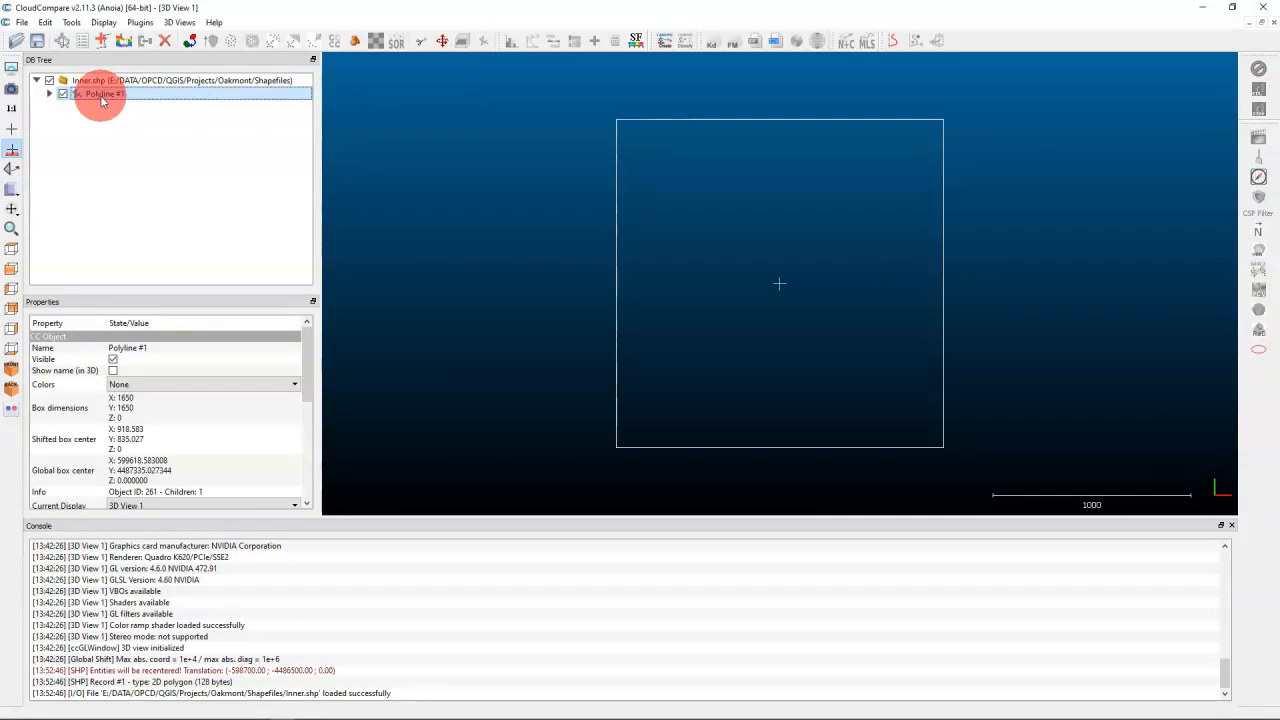
pyautogui.click(101, 98)
pyautogui.write('Inner')
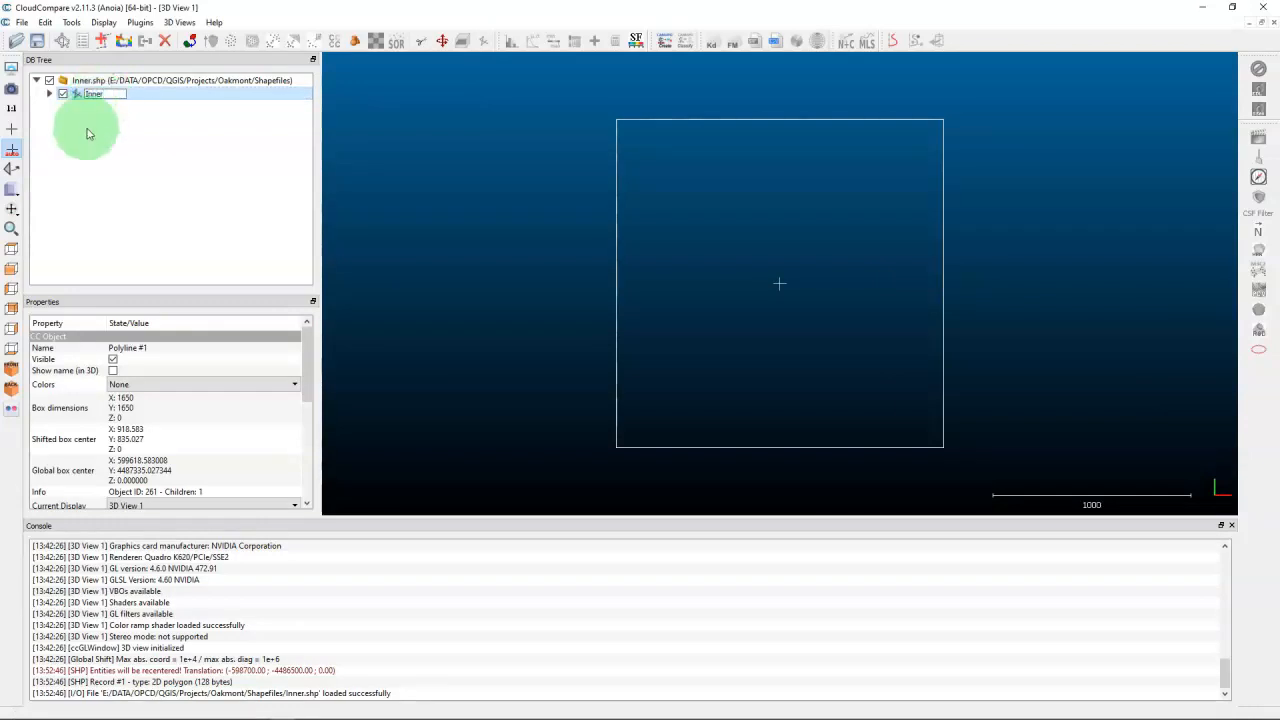
pyautogui.click(105, 157)
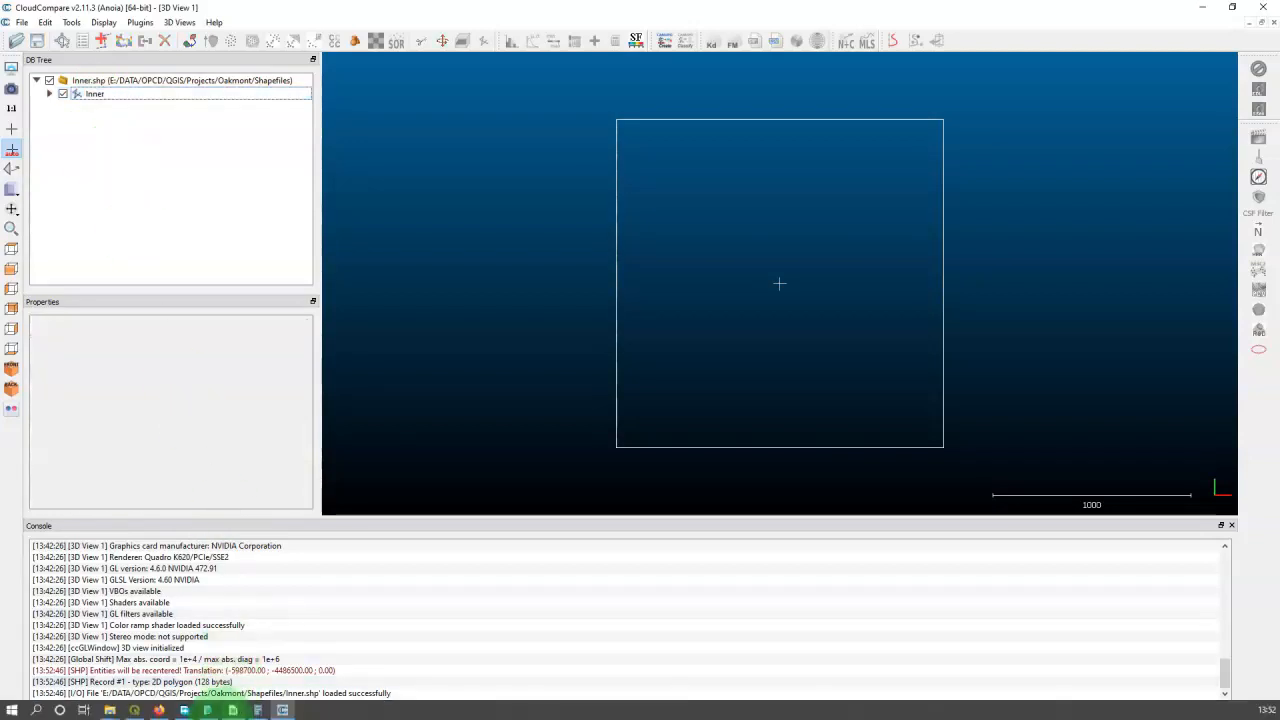
# Step: Import Outer.shp from the Shapefiles folder, applying the last-input global shift of -598700, -4486500, 0 to all
pyautogui.click(111, 711)
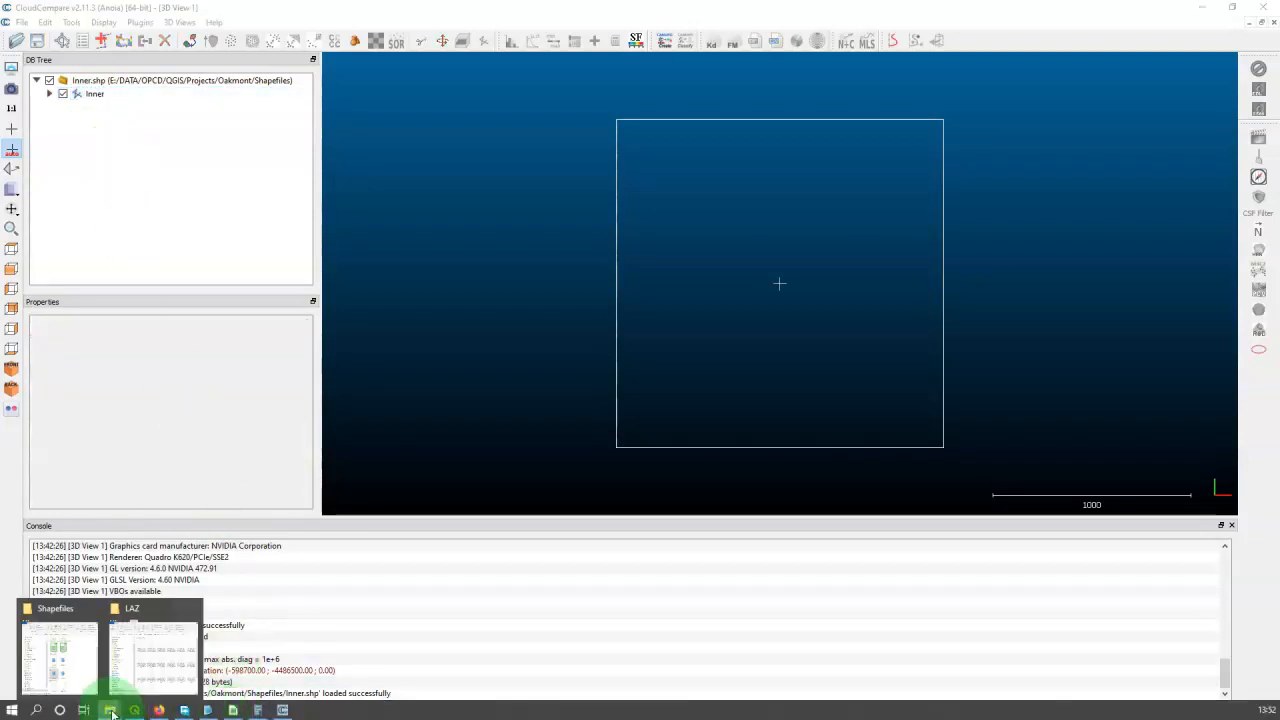
pyautogui.click(60, 655)
pyautogui.click(873, 470)
pyautogui.moveTo(876, 475); pyautogui.dragTo(427, 275)
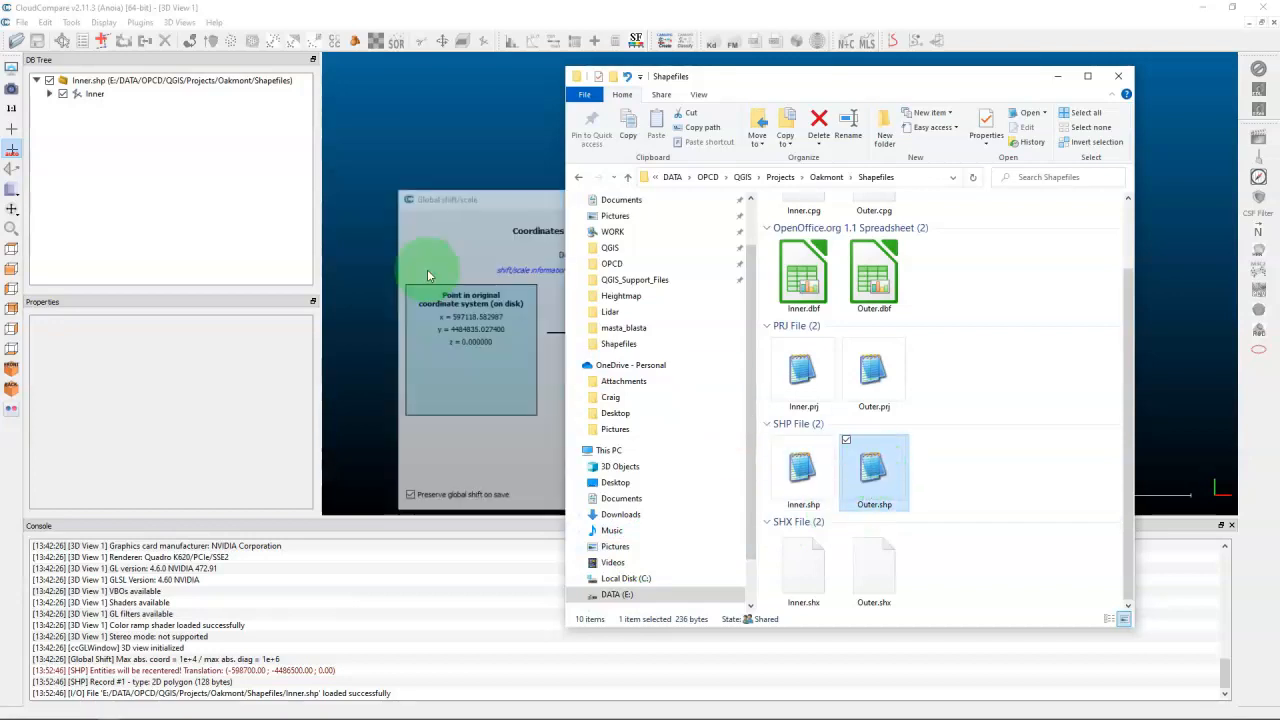
pyautogui.click(480, 210)
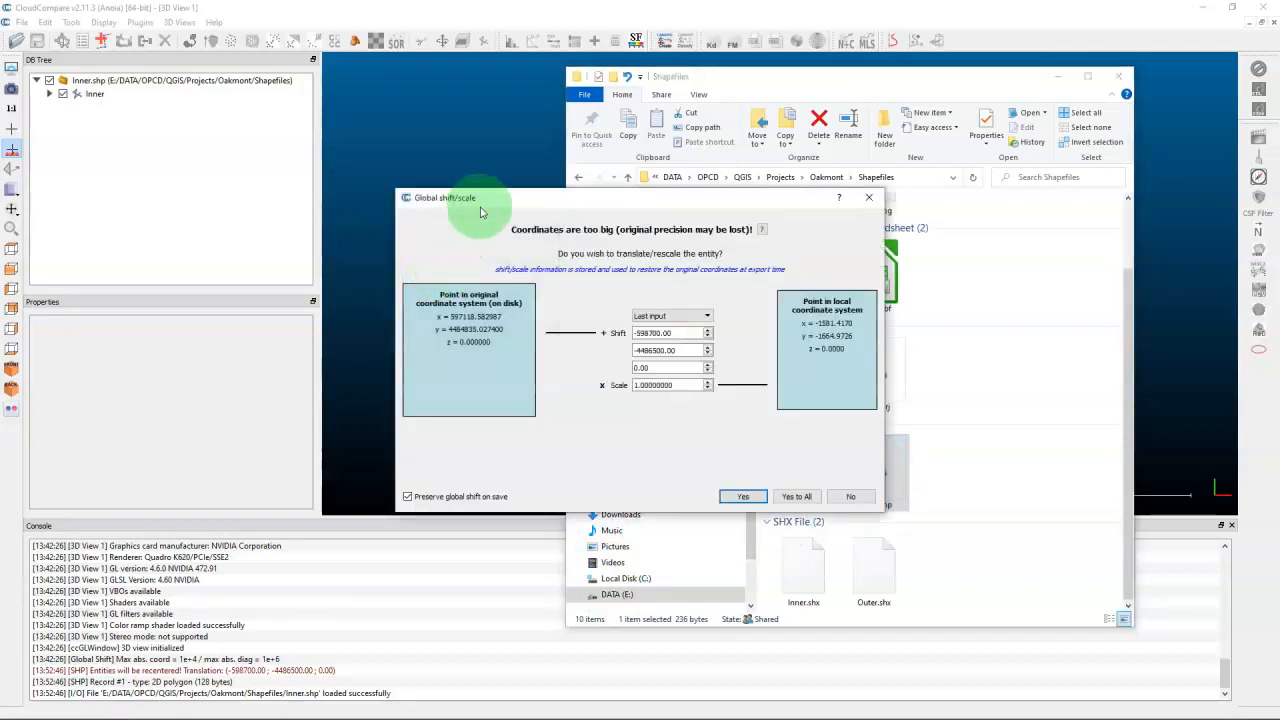
pyautogui.click(787, 496)
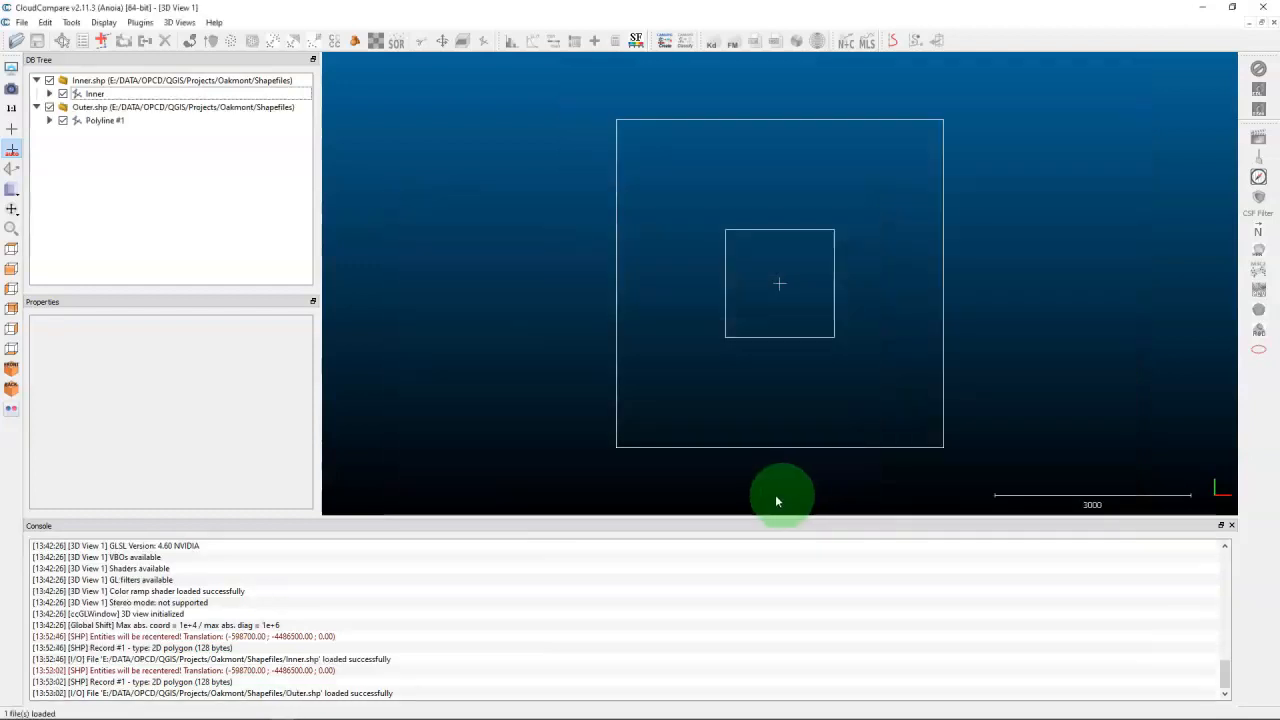
# Step: Rename the polyline imported from Outer.shp as Outer
pyautogui.click(103, 121)
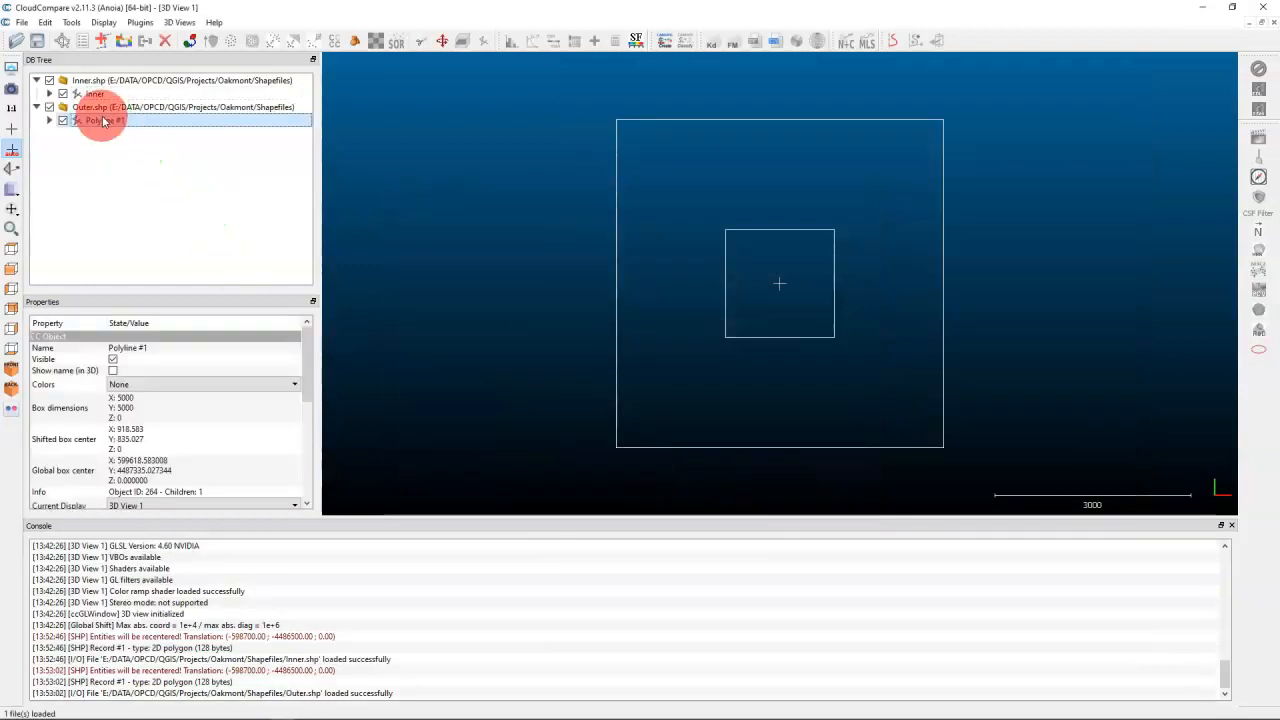
pyautogui.doubleClick(103, 121)
pyautogui.write('Outer')
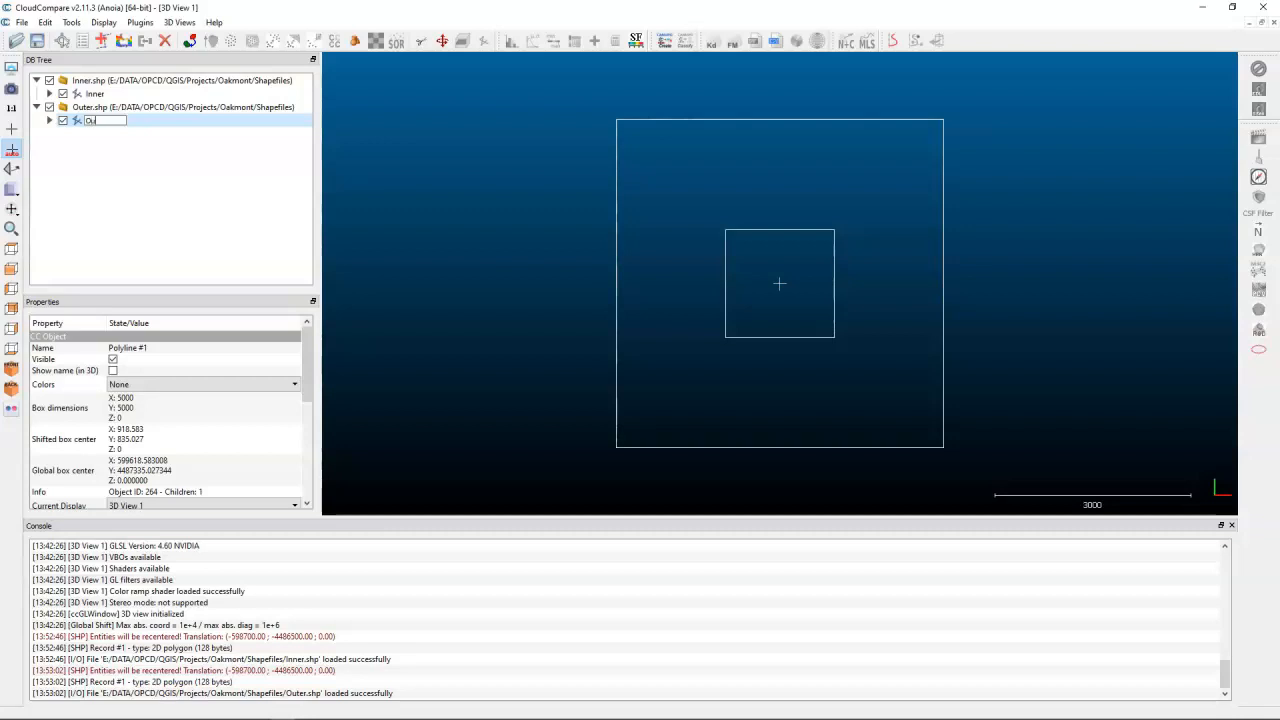
pyautogui.click(133, 197)
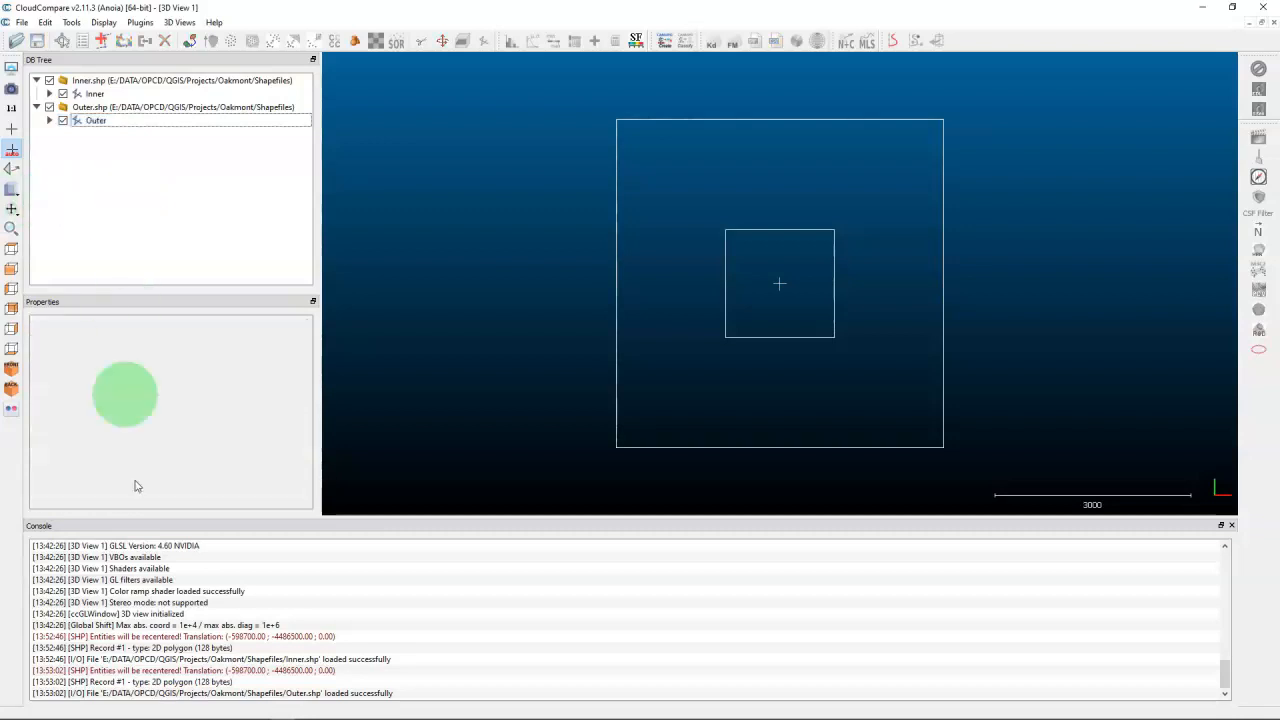
# Step: Switch to the LAZ folder in File Explorer and bring all its LAZ files into CloudCompare for import
pyautogui.click(110, 710)
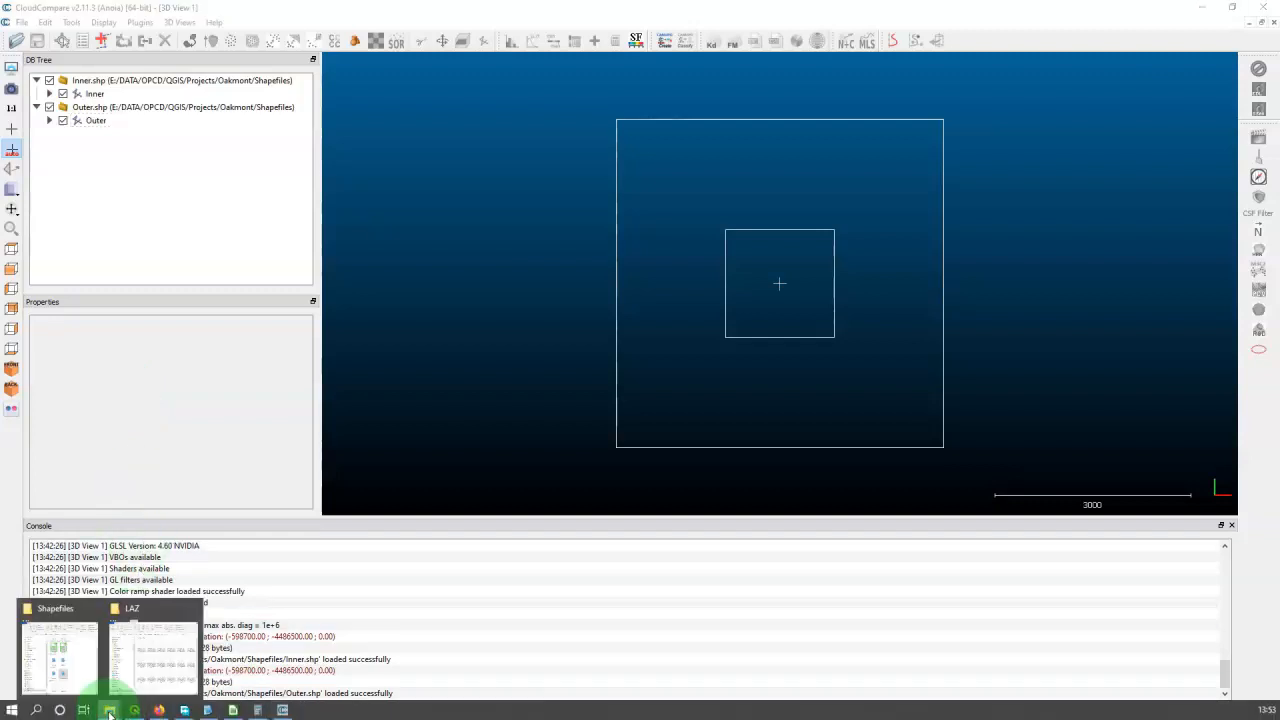
pyautogui.click(155, 655)
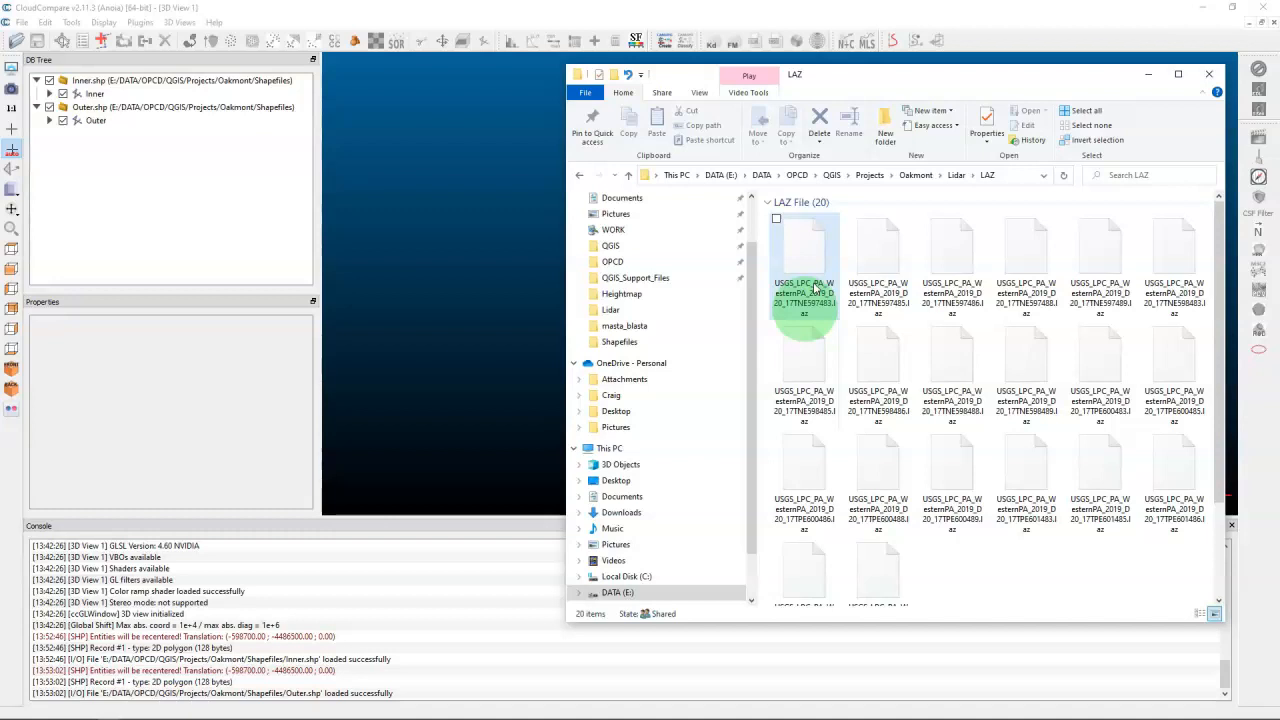
pyautogui.hotkey('ctrl', 'a')
pyautogui.moveTo(800, 252); pyautogui.dragTo(424, 196)
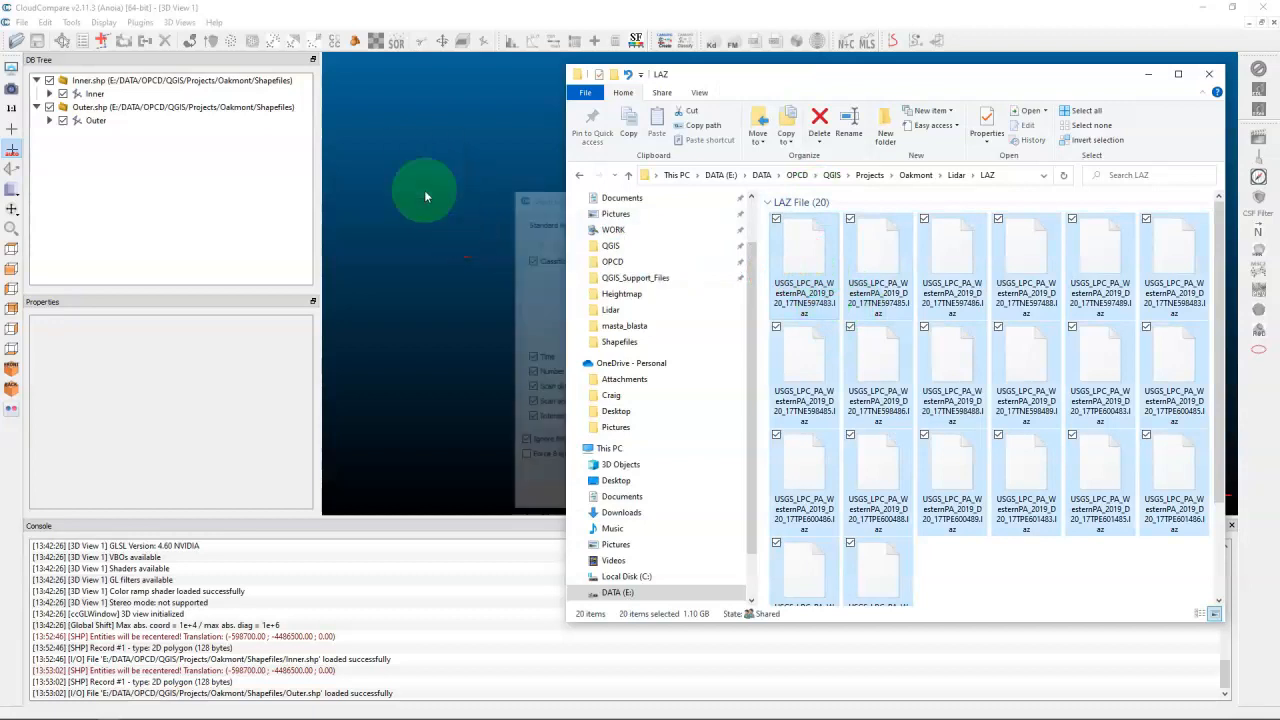
pyautogui.click(1148, 74)
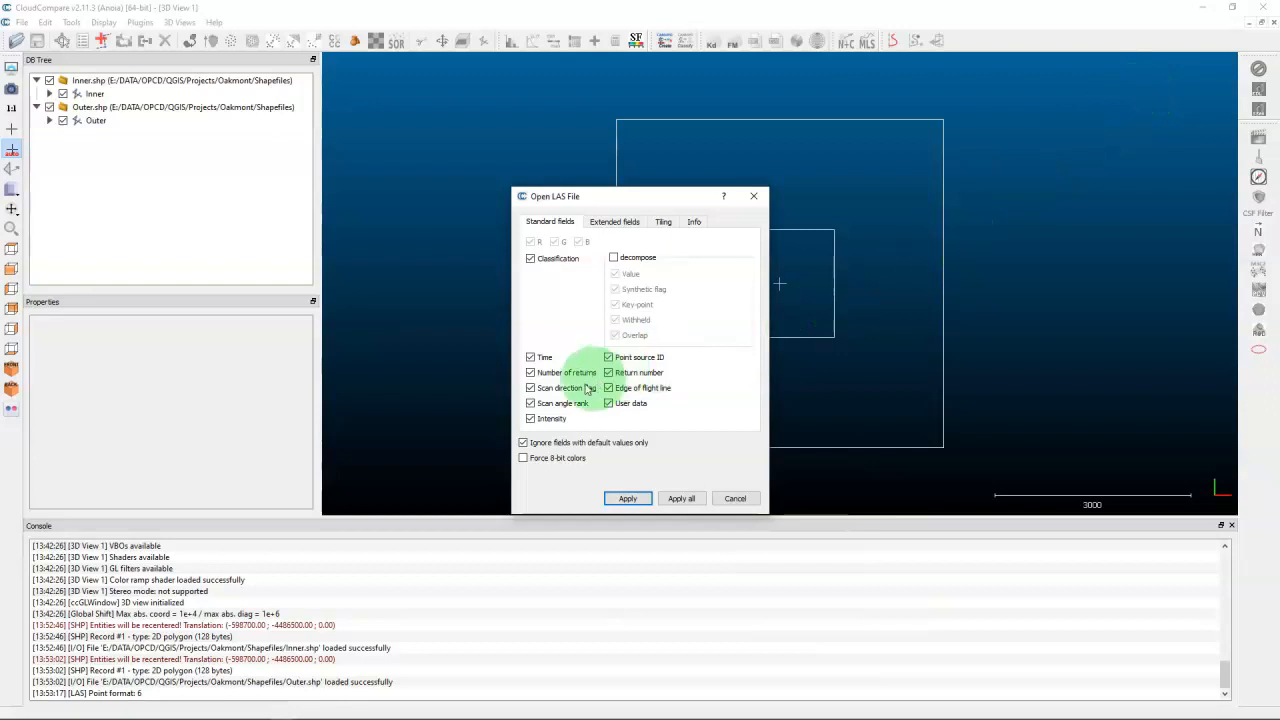
# Step: Import all the LAZ files with only the Classification field, applying the last-input global shift to every file
pyautogui.click(532, 359)
pyautogui.click(533, 372)
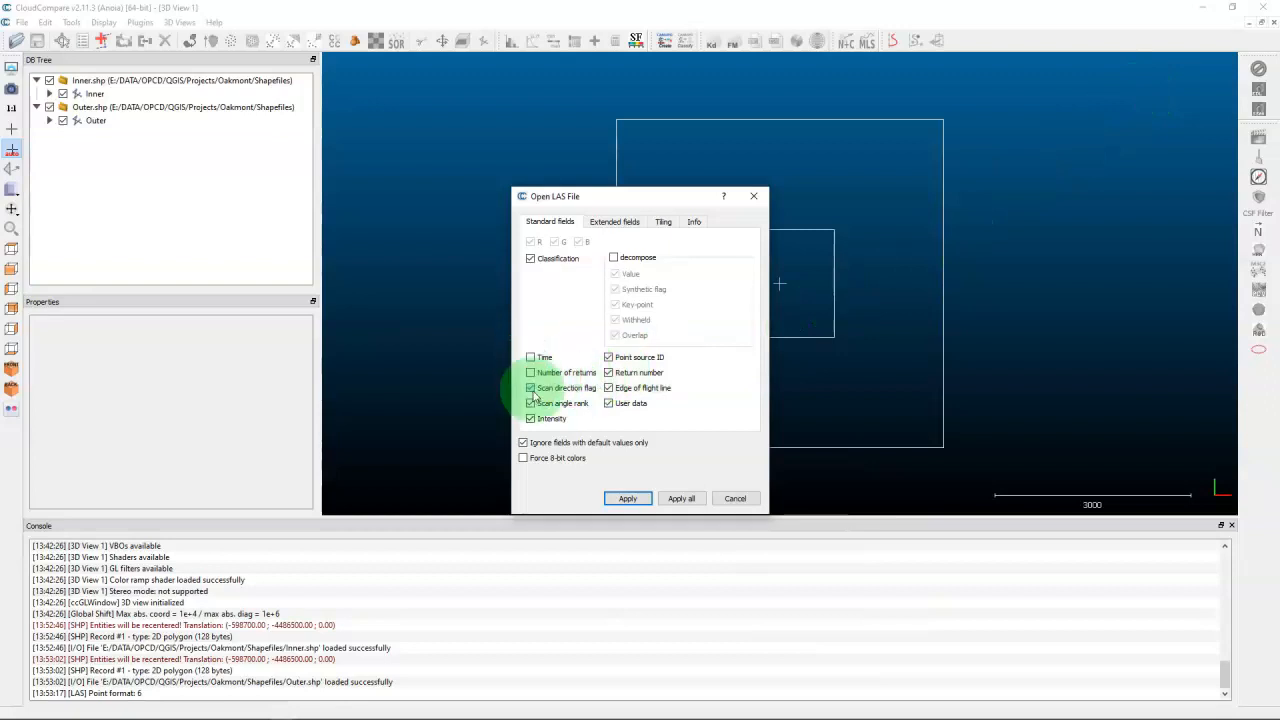
pyautogui.click(531, 388)
pyautogui.click(531, 403)
pyautogui.click(531, 418)
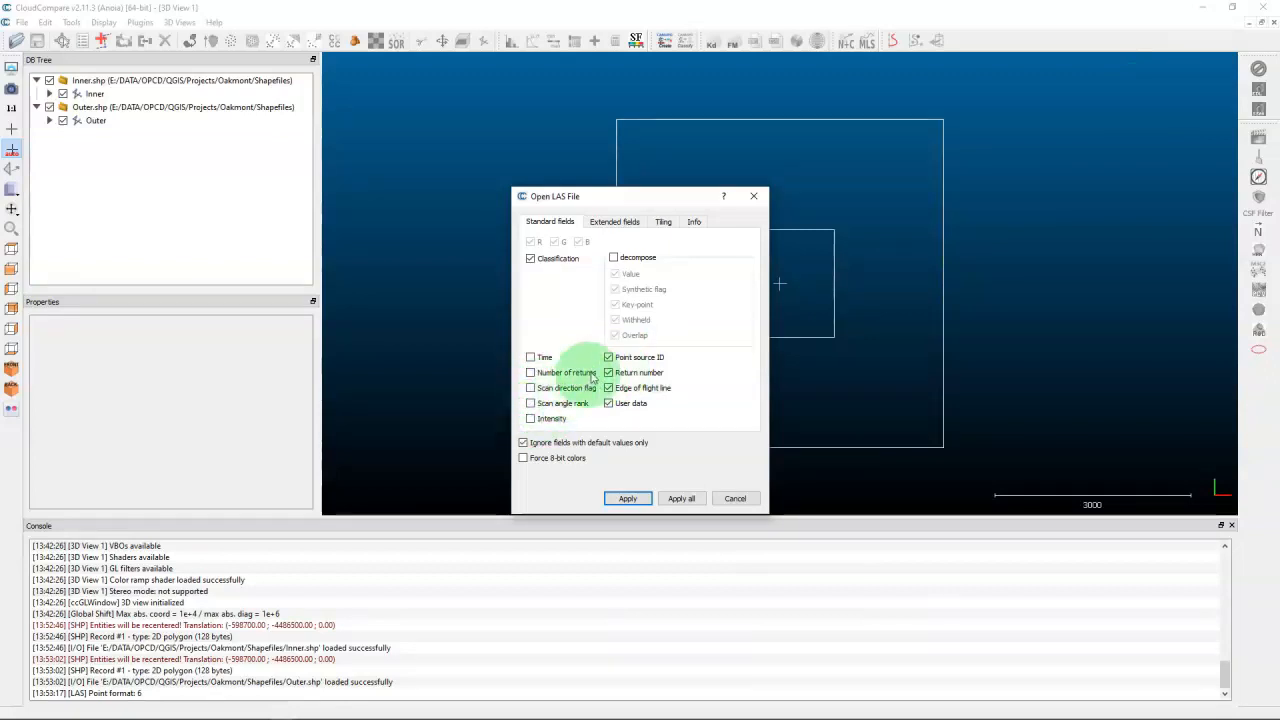
pyautogui.click(608, 357)
pyautogui.click(608, 372)
pyautogui.click(608, 388)
pyautogui.click(608, 403)
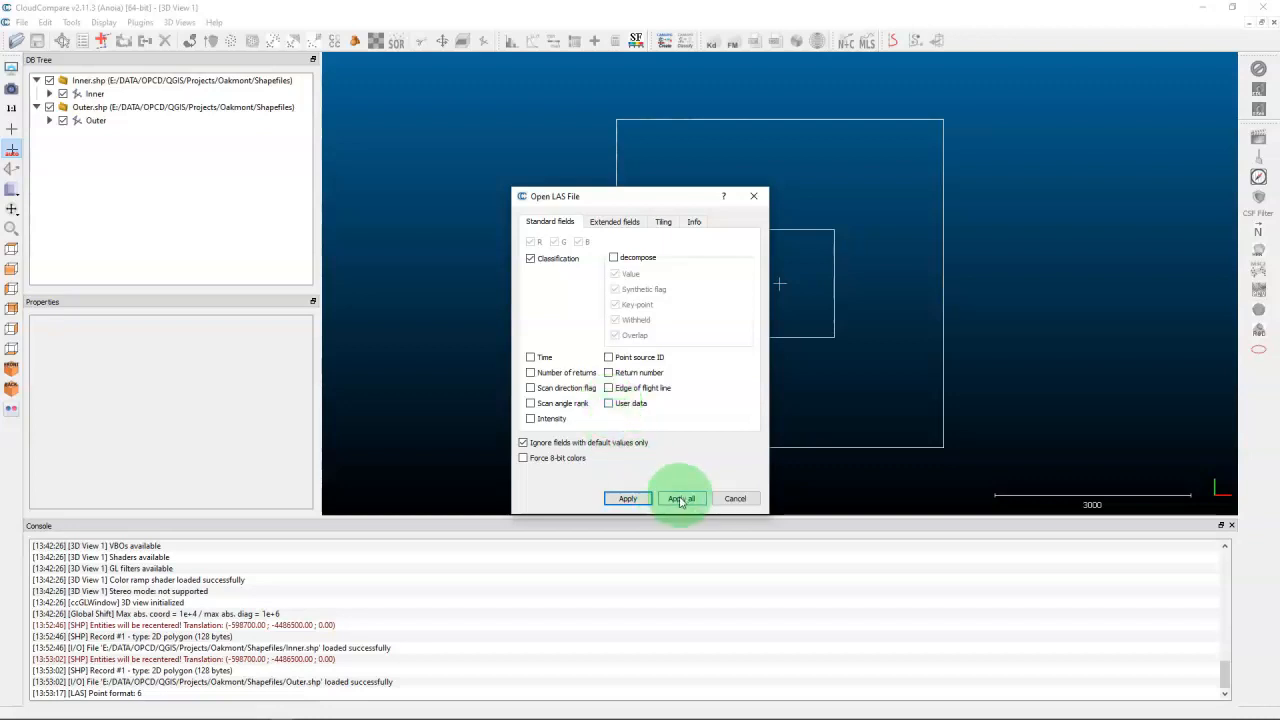
pyautogui.click(680, 499)
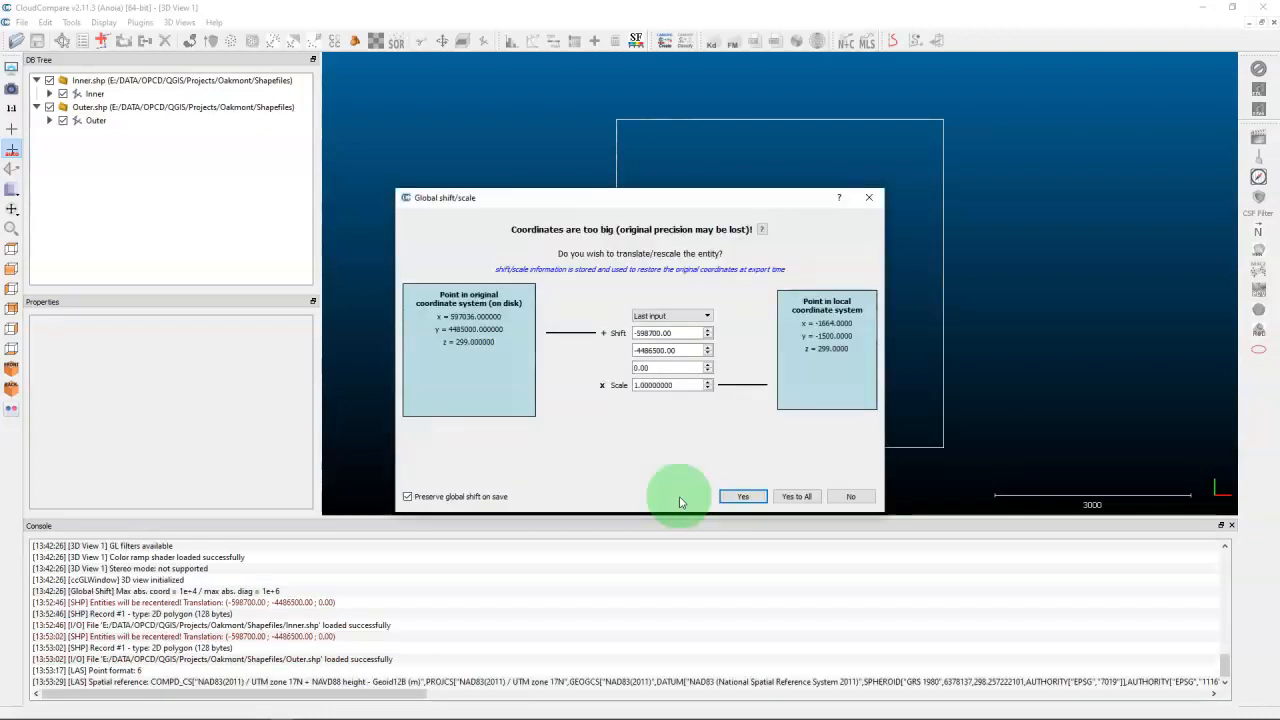
pyautogui.click(797, 497)
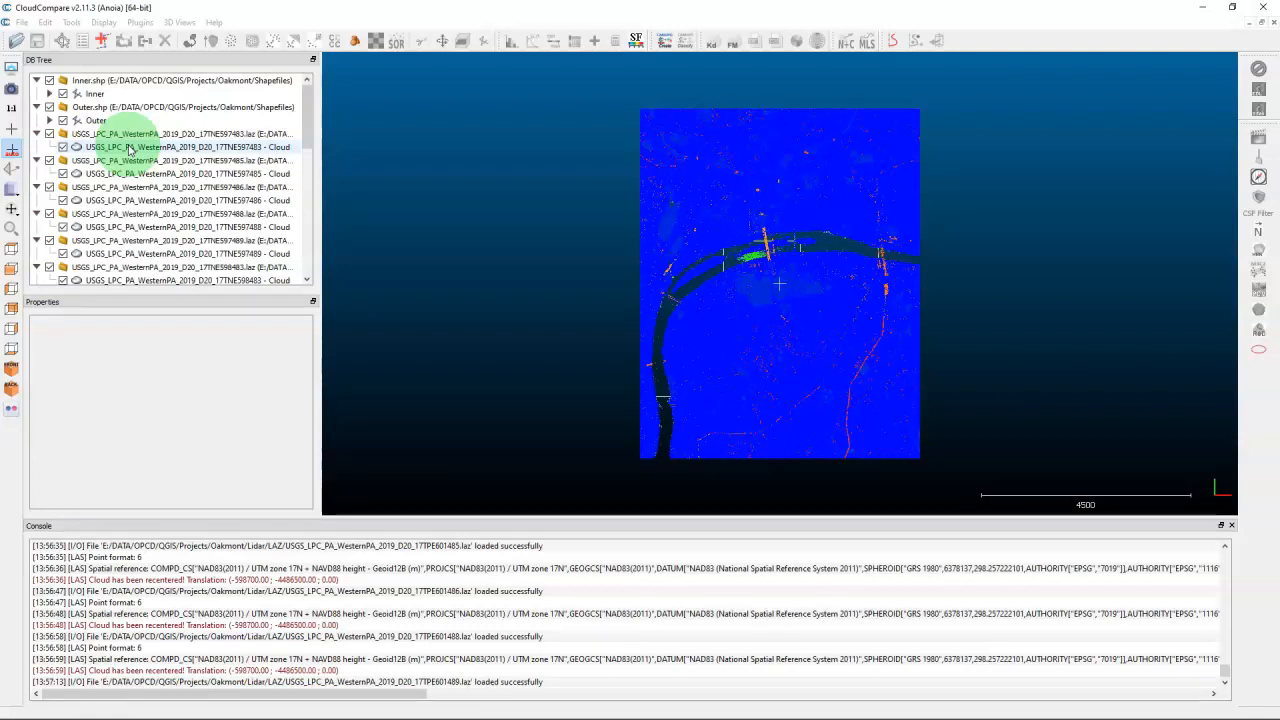
# Step: Merge all the imported LAZ clouds into one, without generating an original cloud index scalar field
pyautogui.click(129, 148)
pyautogui.moveTo(306, 107); pyautogui.dragTo(307, 245)
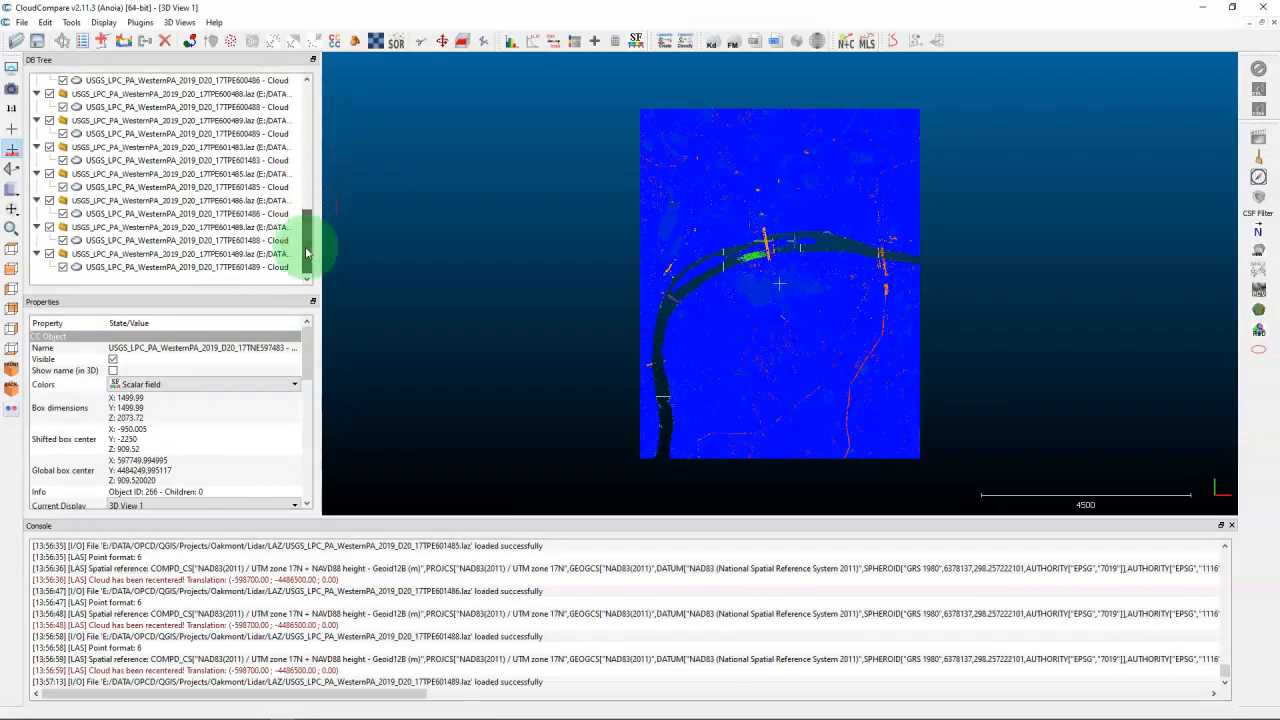
pyautogui.keyDown('shift'); pyautogui.click(222, 267); pyautogui.keyUp('shift')
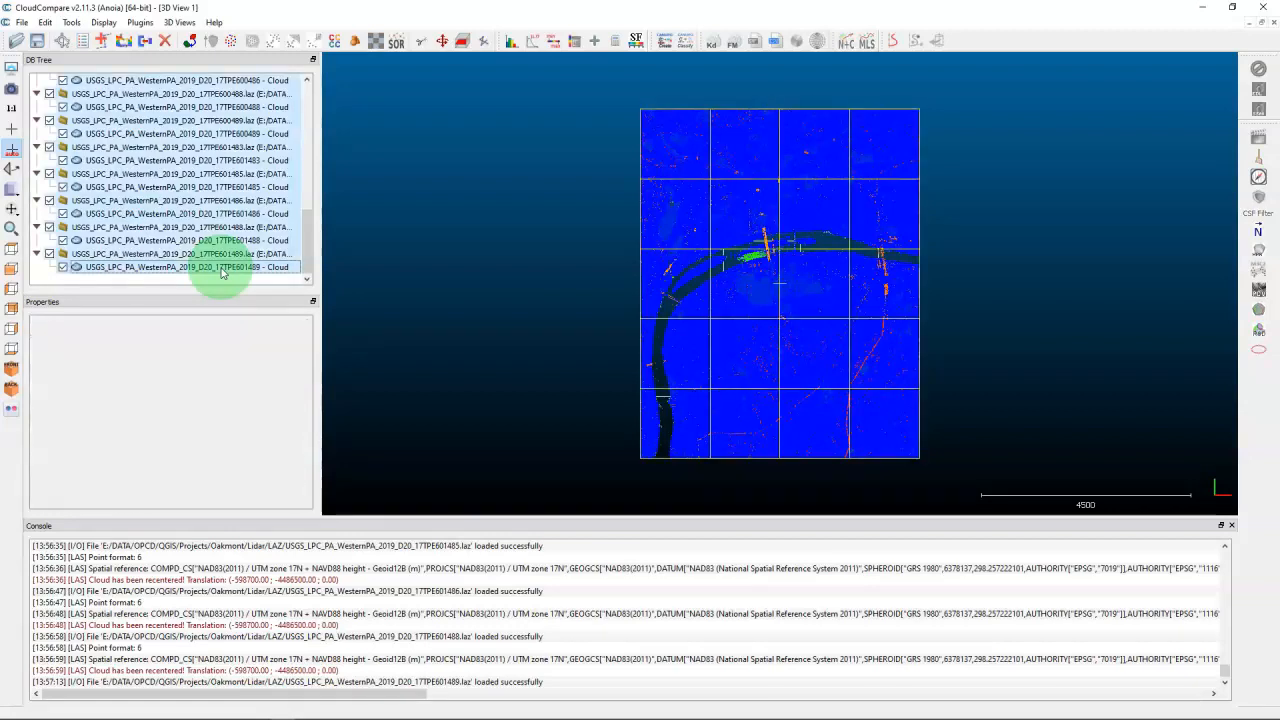
pyautogui.click(145, 42)
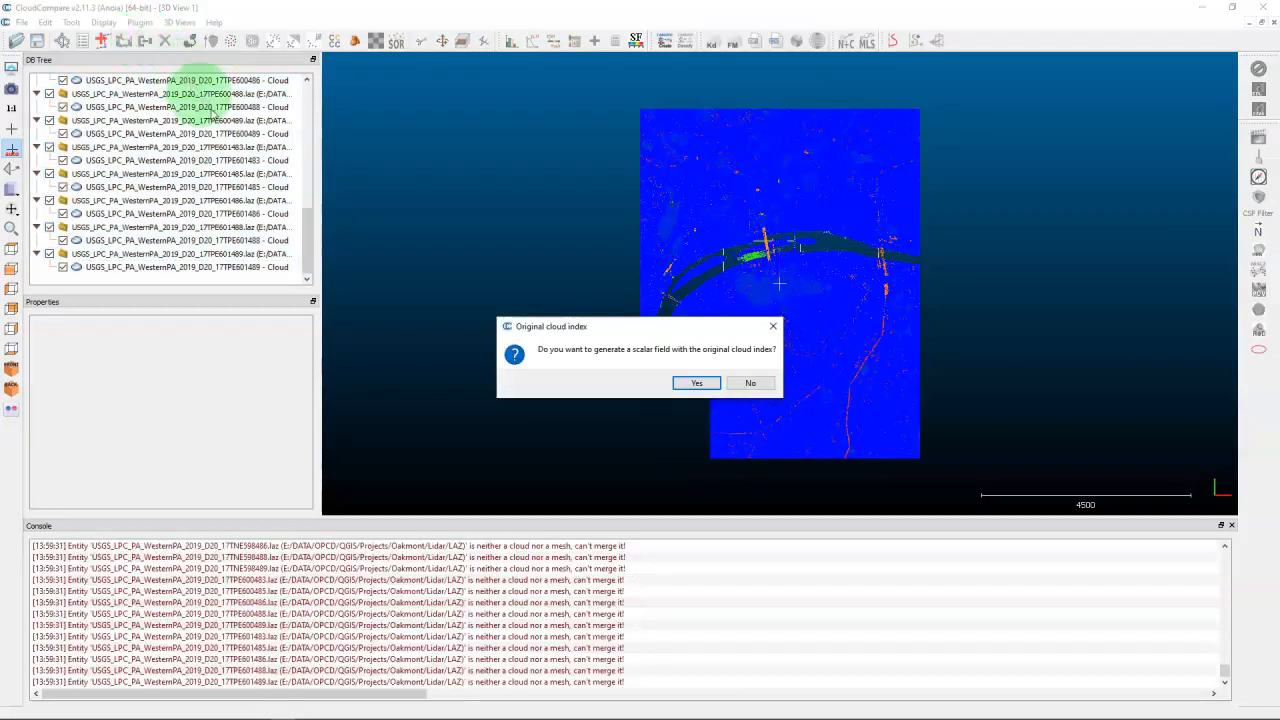
pyautogui.click(751, 385)
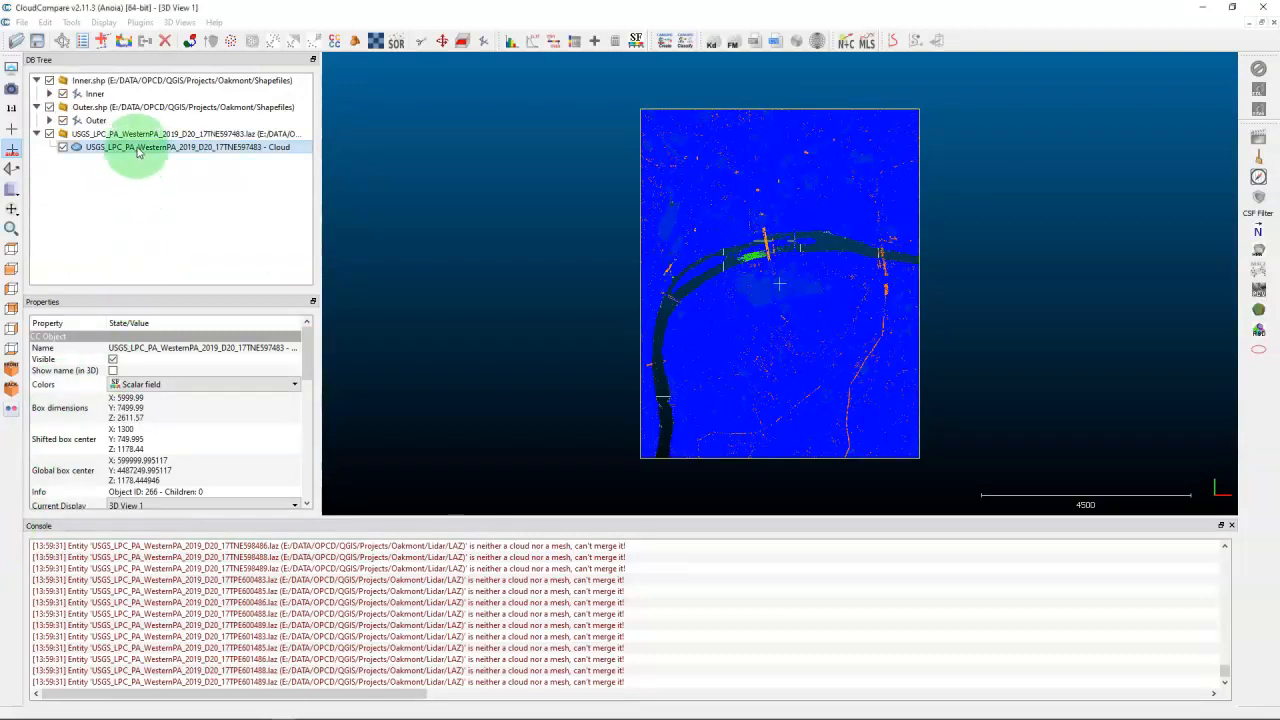
# Step: Rename the combined point cloud as Merged
pyautogui.doubleClick(138, 150)
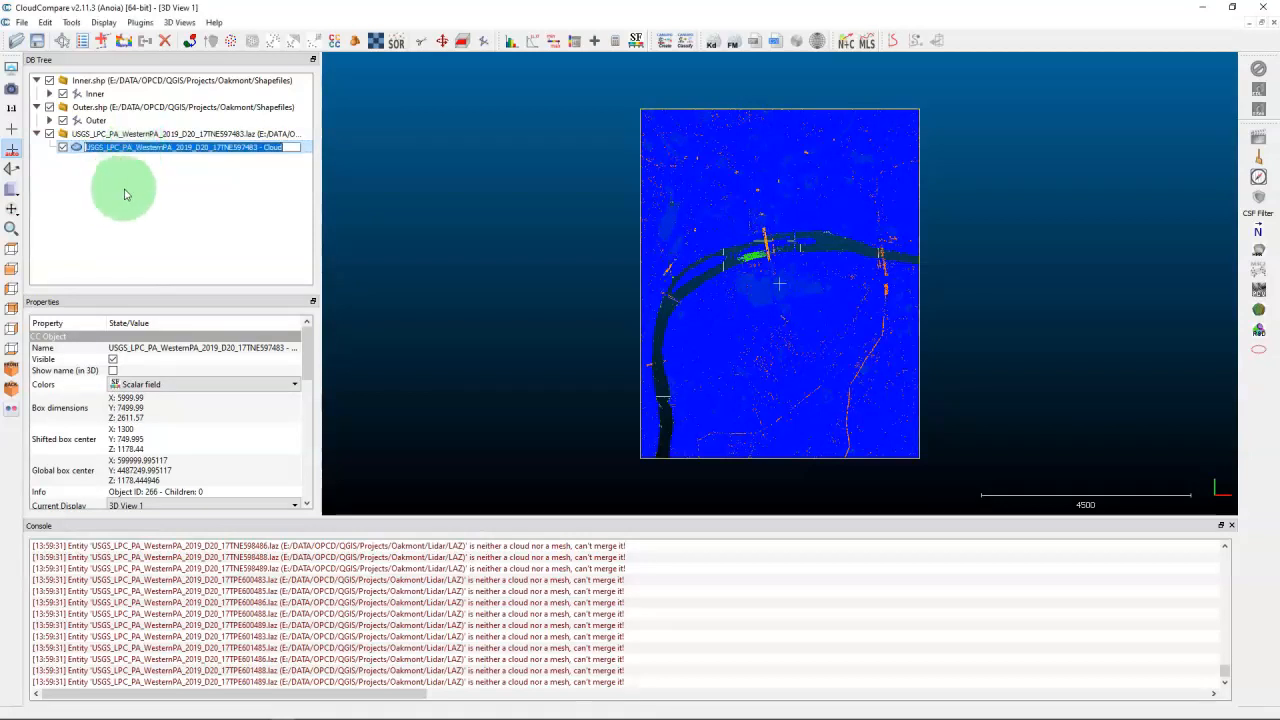
pyautogui.write('Merged')
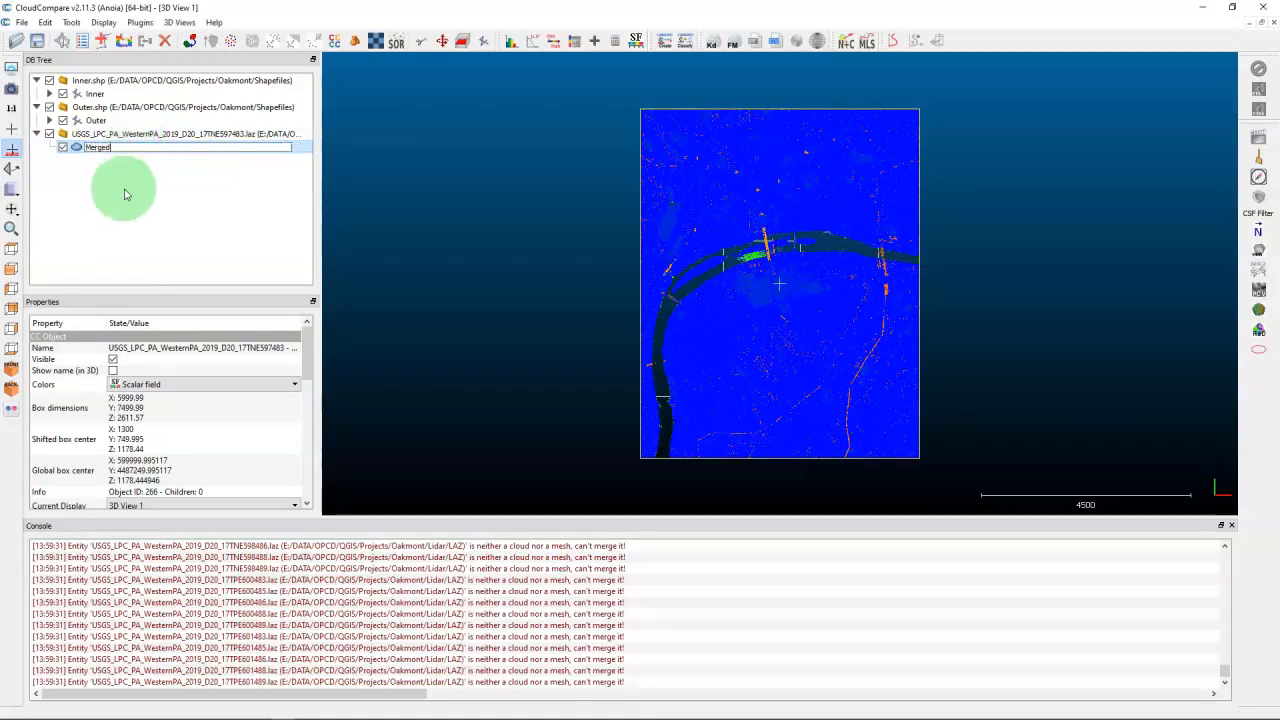
pyautogui.click(125, 194)
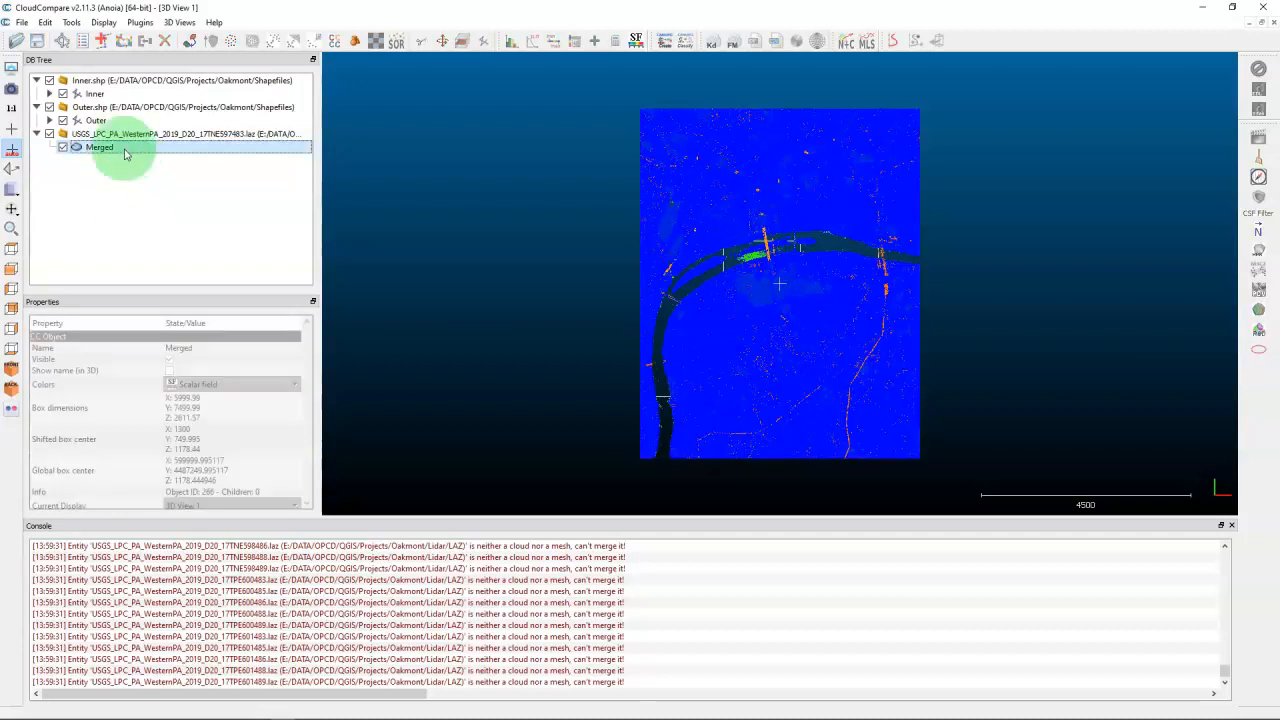
# Step: Filter the Merged cloud by classification value in the range 1.1 to 2.1 and export the matching points as a new cloud
pyautogui.click(553, 45)
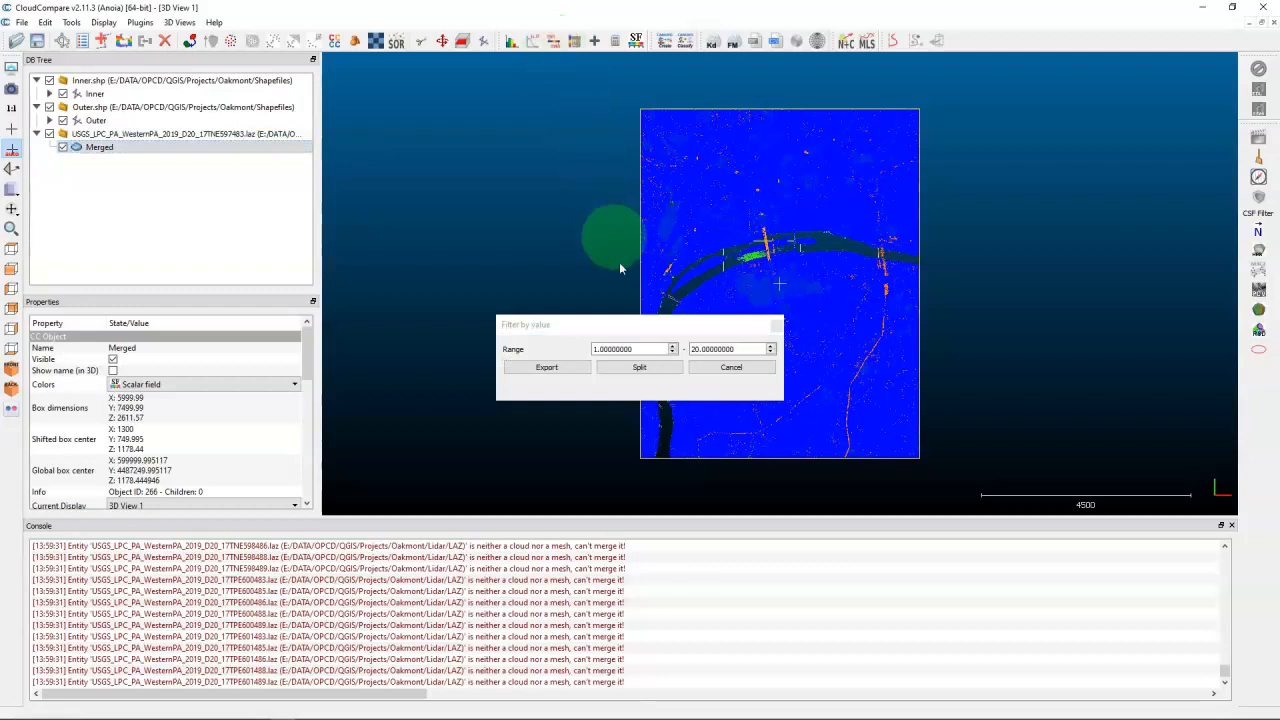
pyautogui.moveTo(636, 349); pyautogui.dragTo(600, 346)
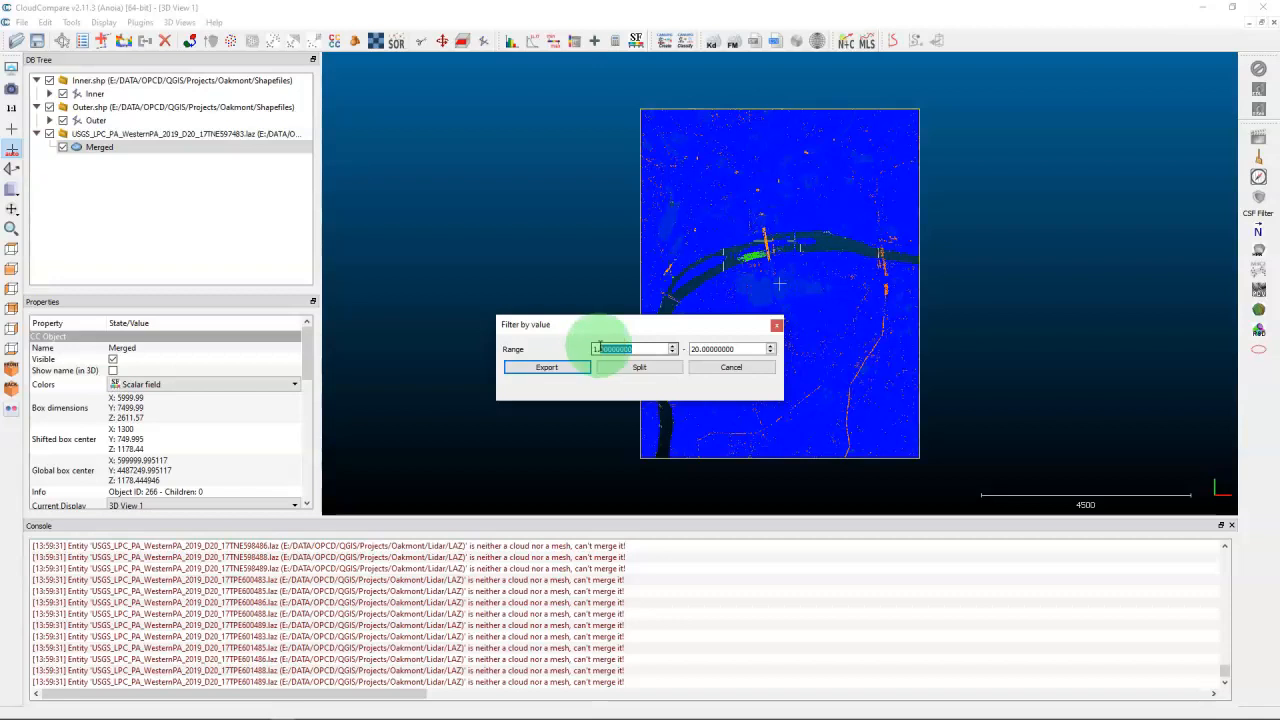
pyautogui.write('9')
pyautogui.doubleClick(740, 350)
pyautogui.write('2.1')
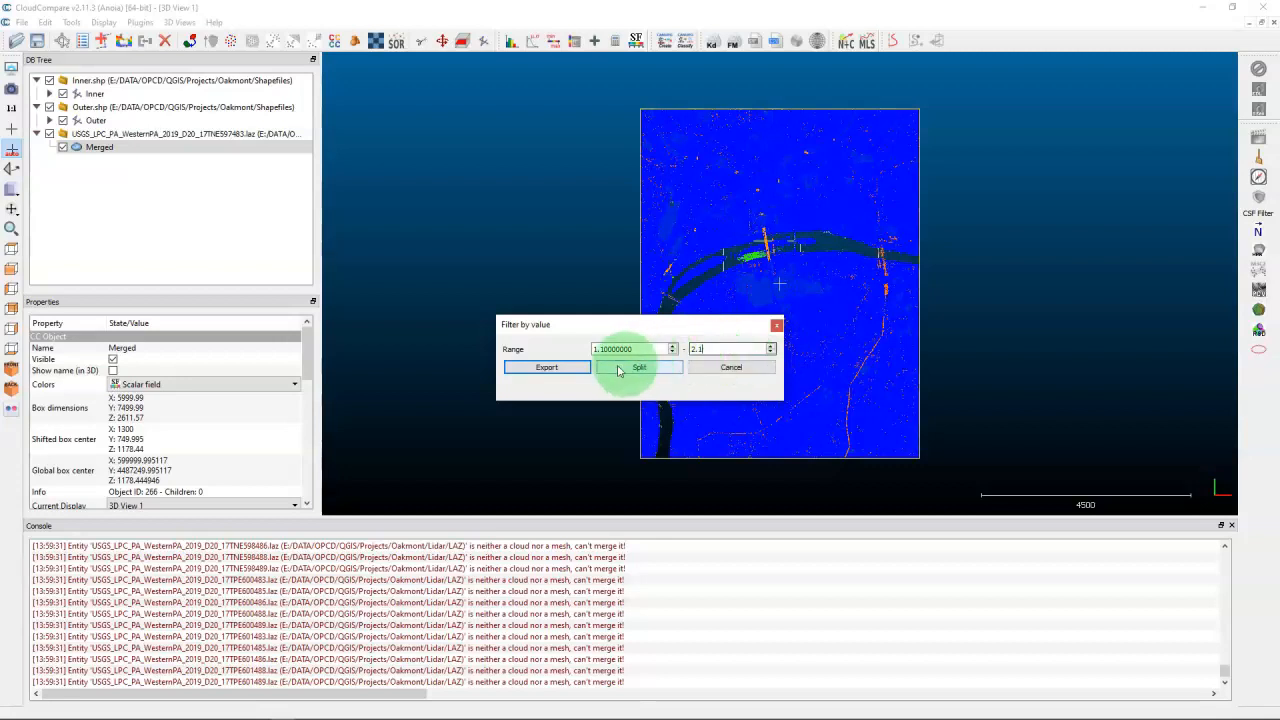
pyautogui.click(548, 368)
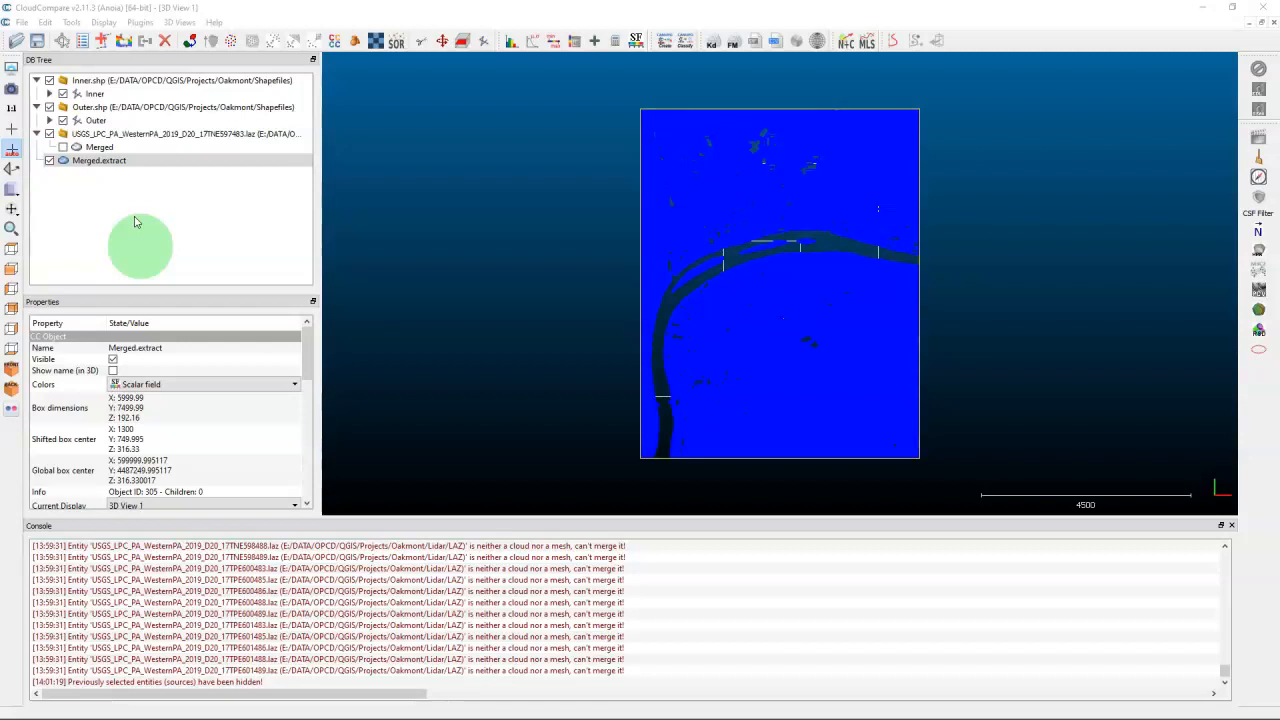
# Step: Rename the extracted cloud as Ground
pyautogui.click(108, 162)
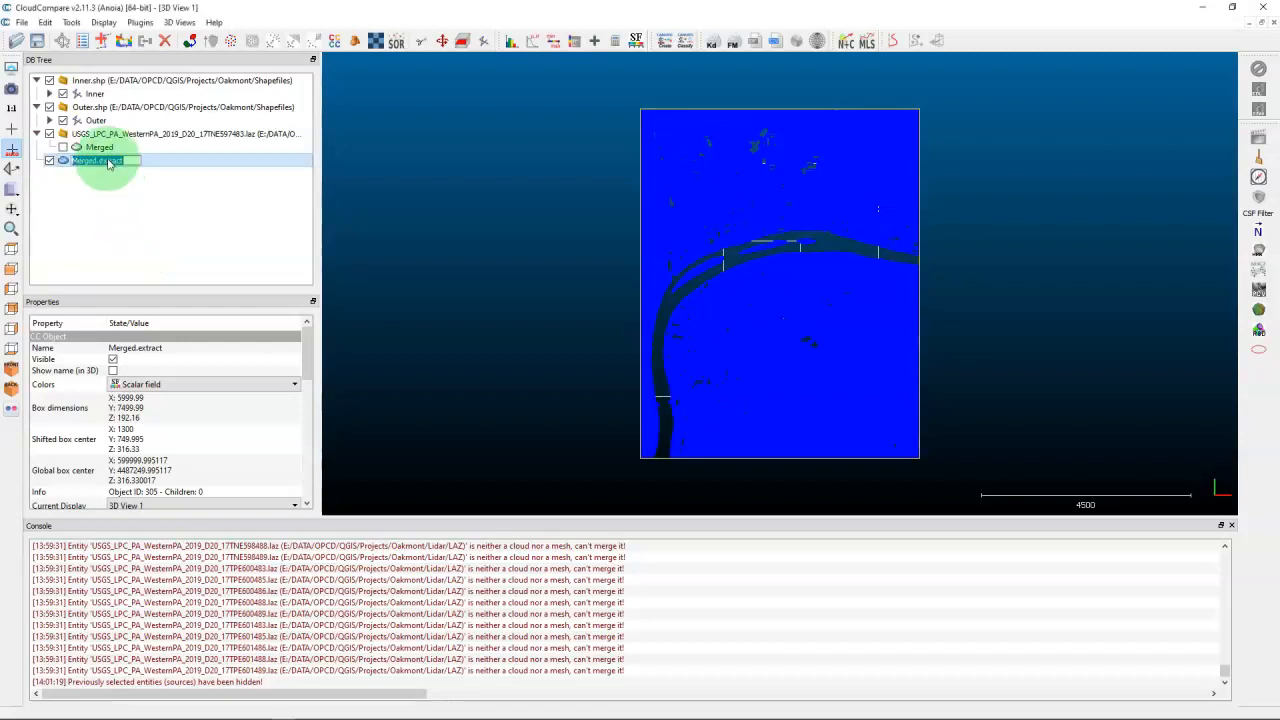
pyautogui.write('Groun')
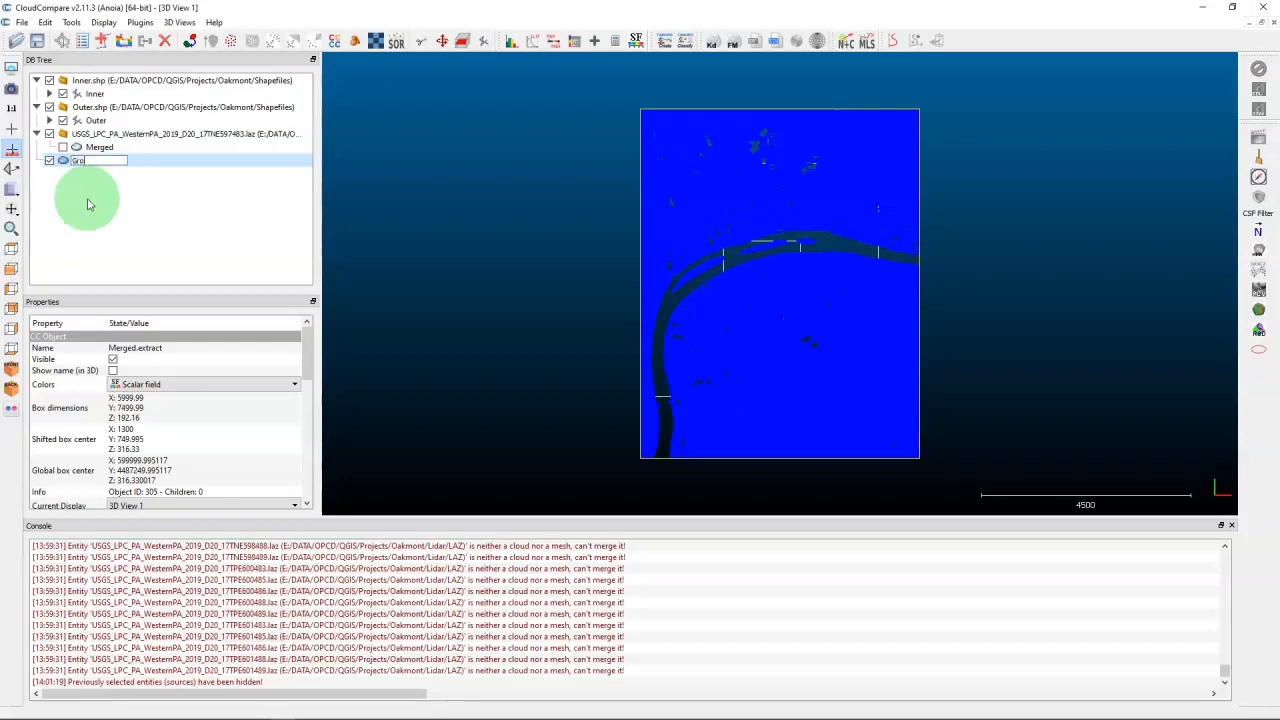
pyautogui.click(87, 204)
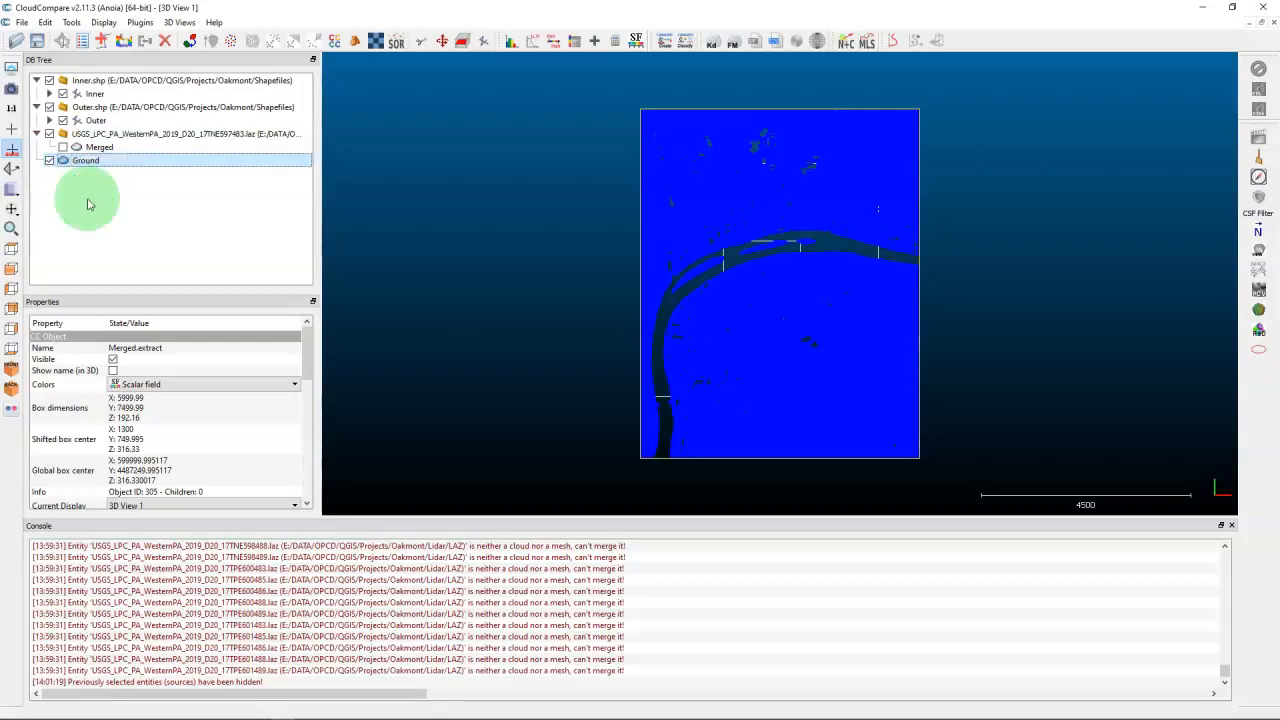
# Step: Hide the Ground cloud, then filter the Merged cloud by classification value in the range 8.1 to 9.1 and export the matching points
pyautogui.click(49, 161)
pyautogui.click(93, 148)
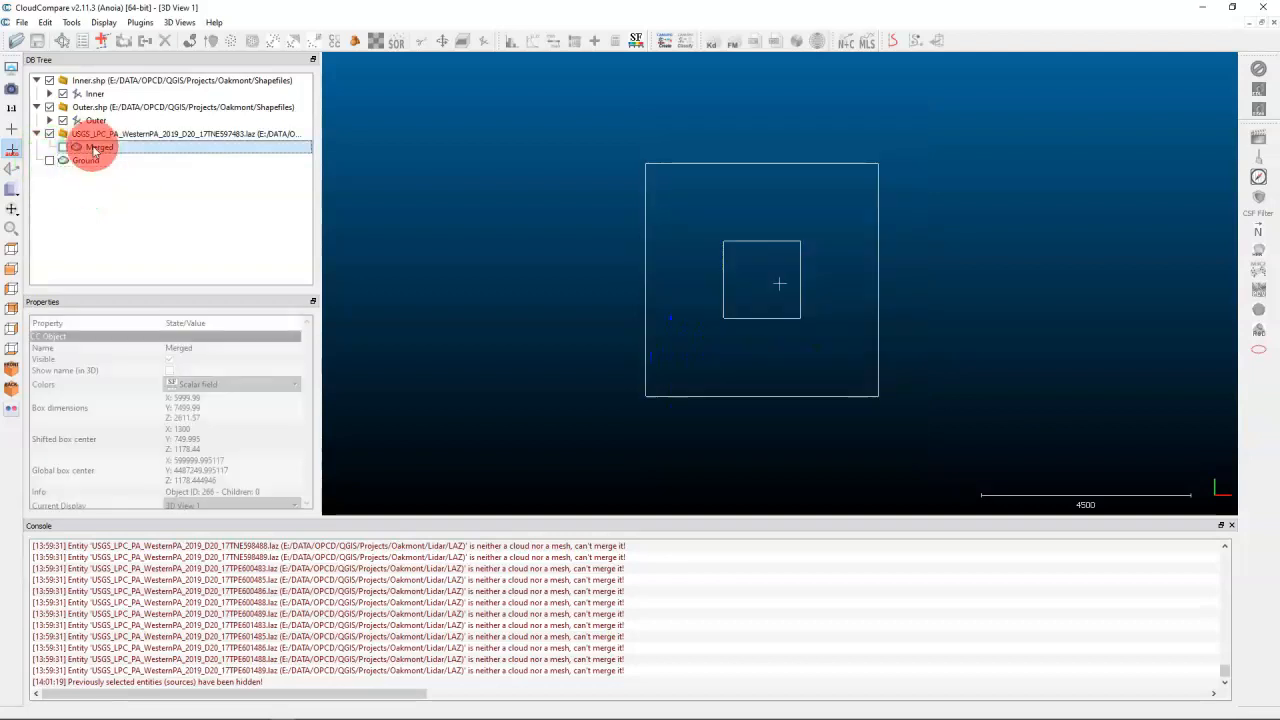
pyautogui.click(62, 147)
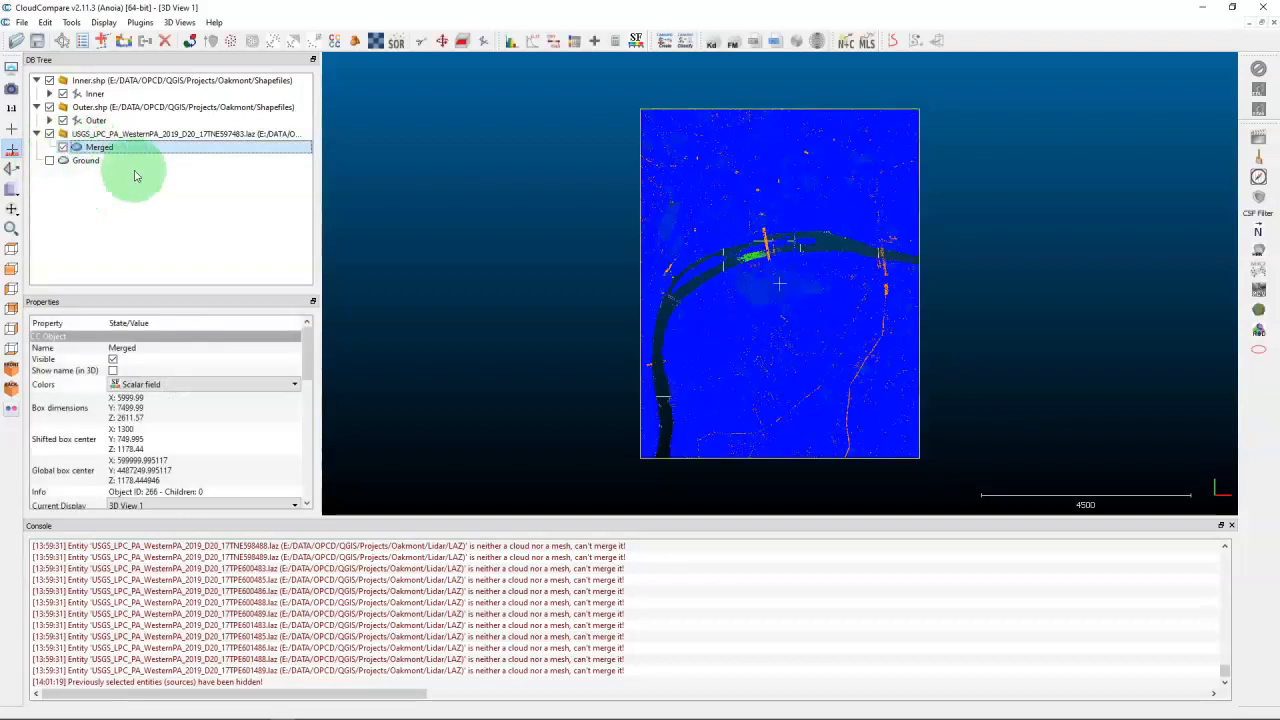
pyautogui.click(552, 40)
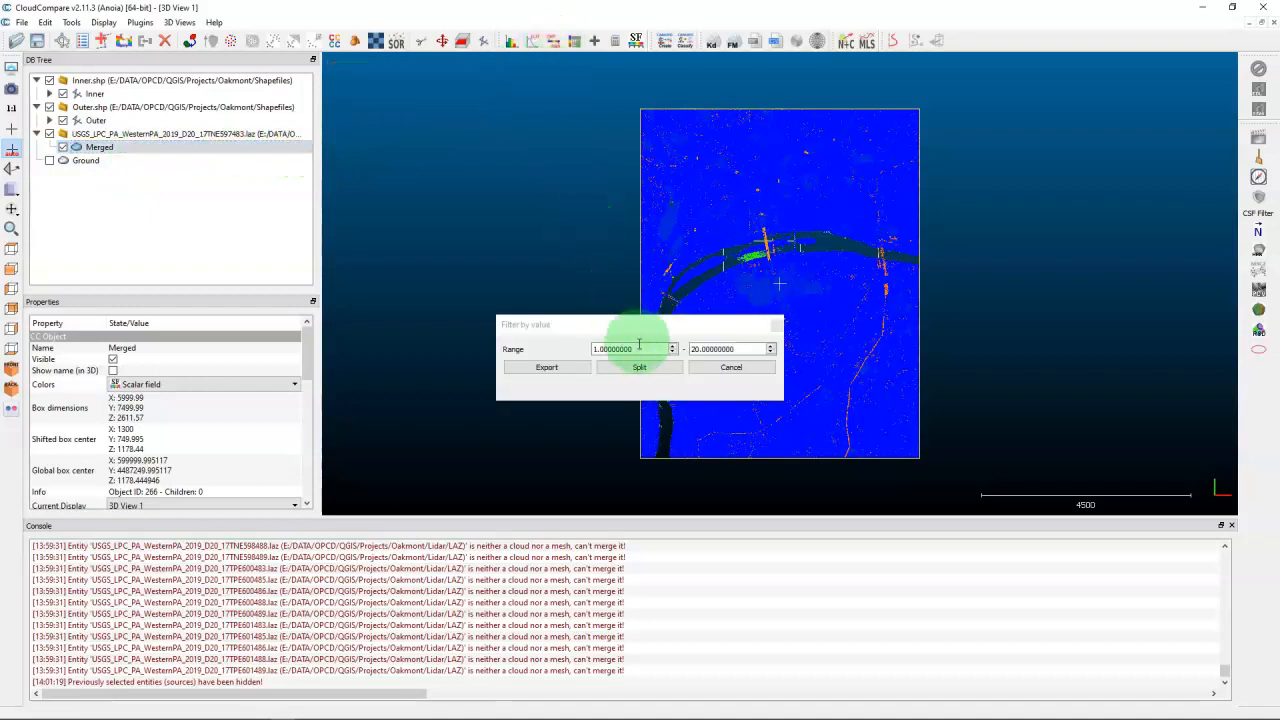
pyautogui.write('8.1')
pyautogui.press('Tab')
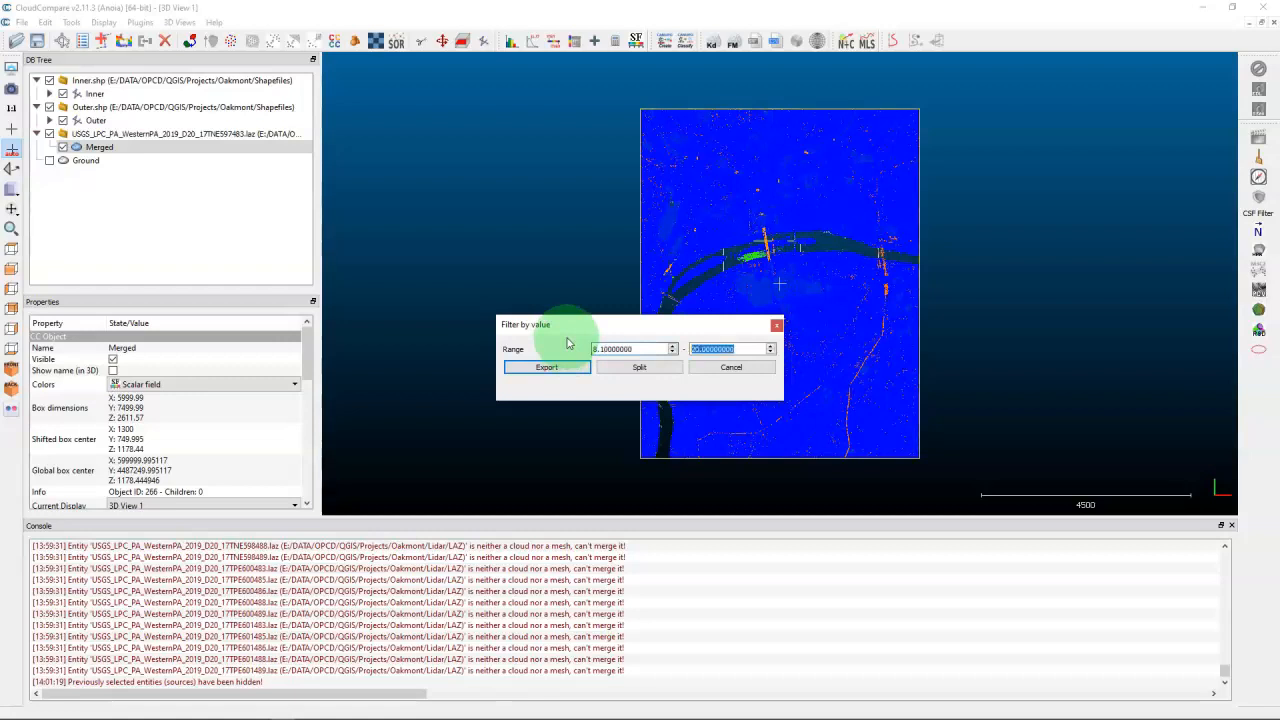
pyautogui.write('9.1')
pyautogui.click(546, 367)
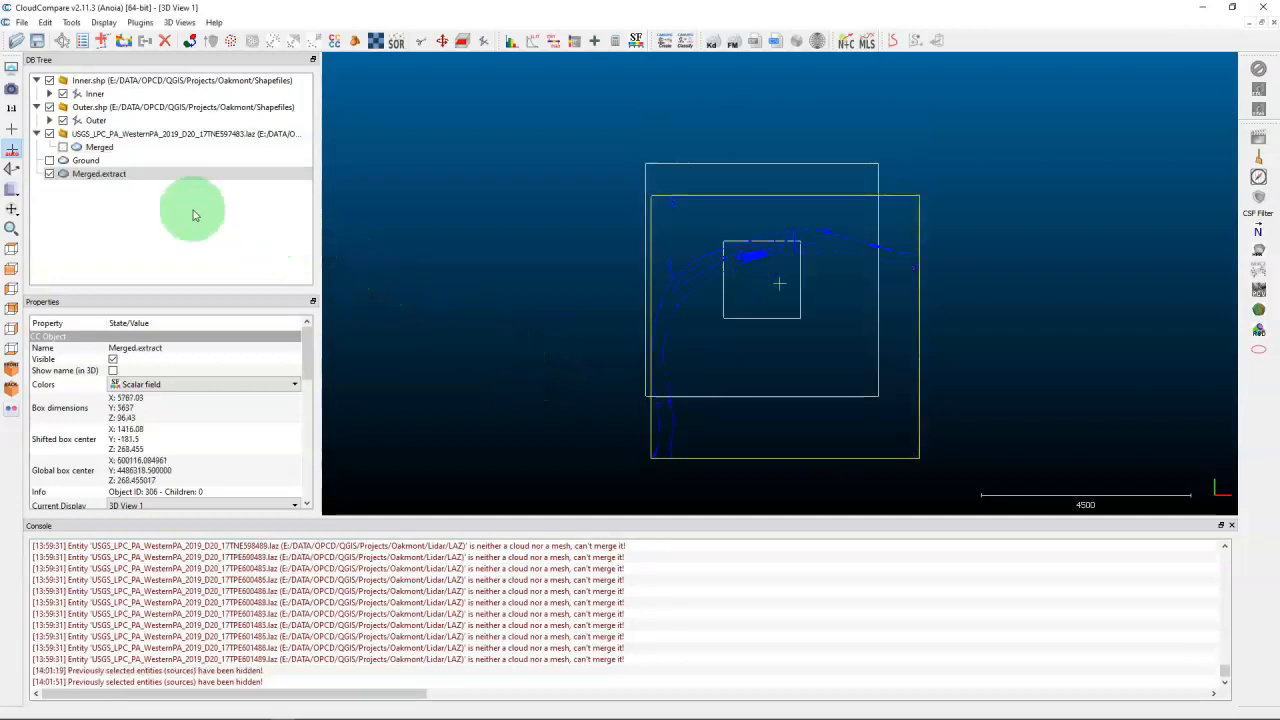
# Step: Rename the newly extracted cloud as Water
pyautogui.doubleClick(101, 174)
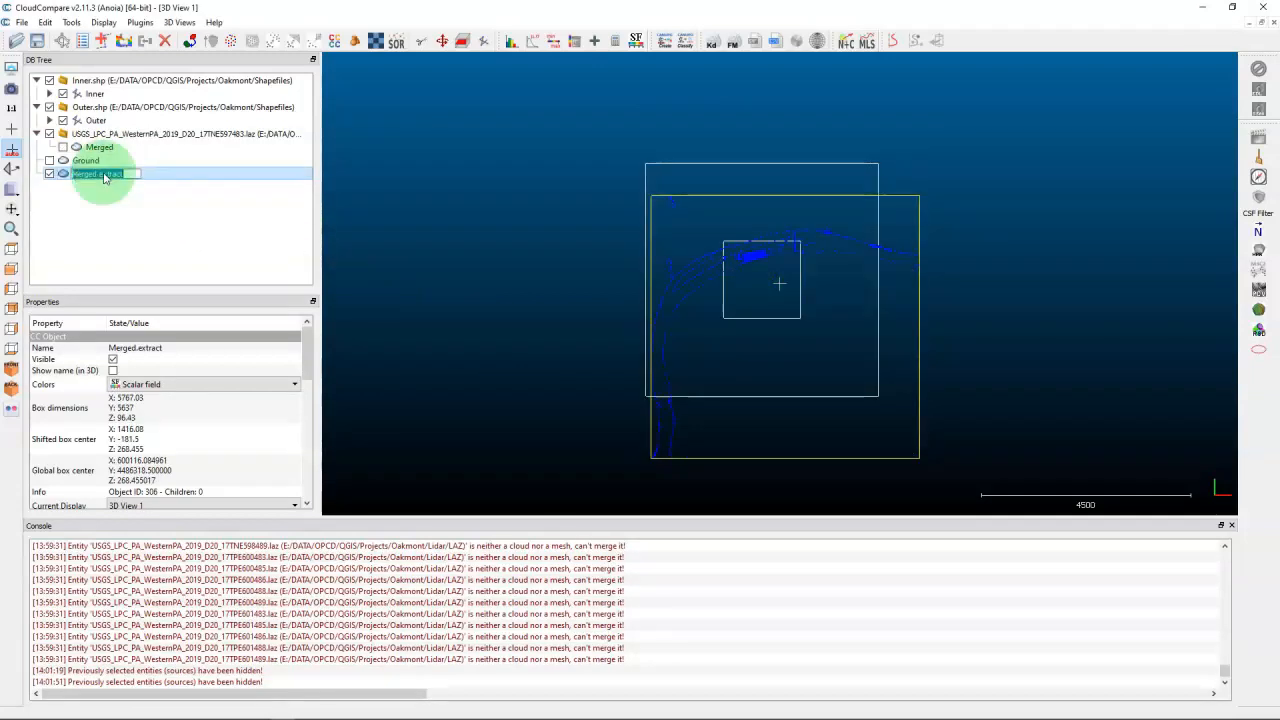
pyautogui.write('Water')
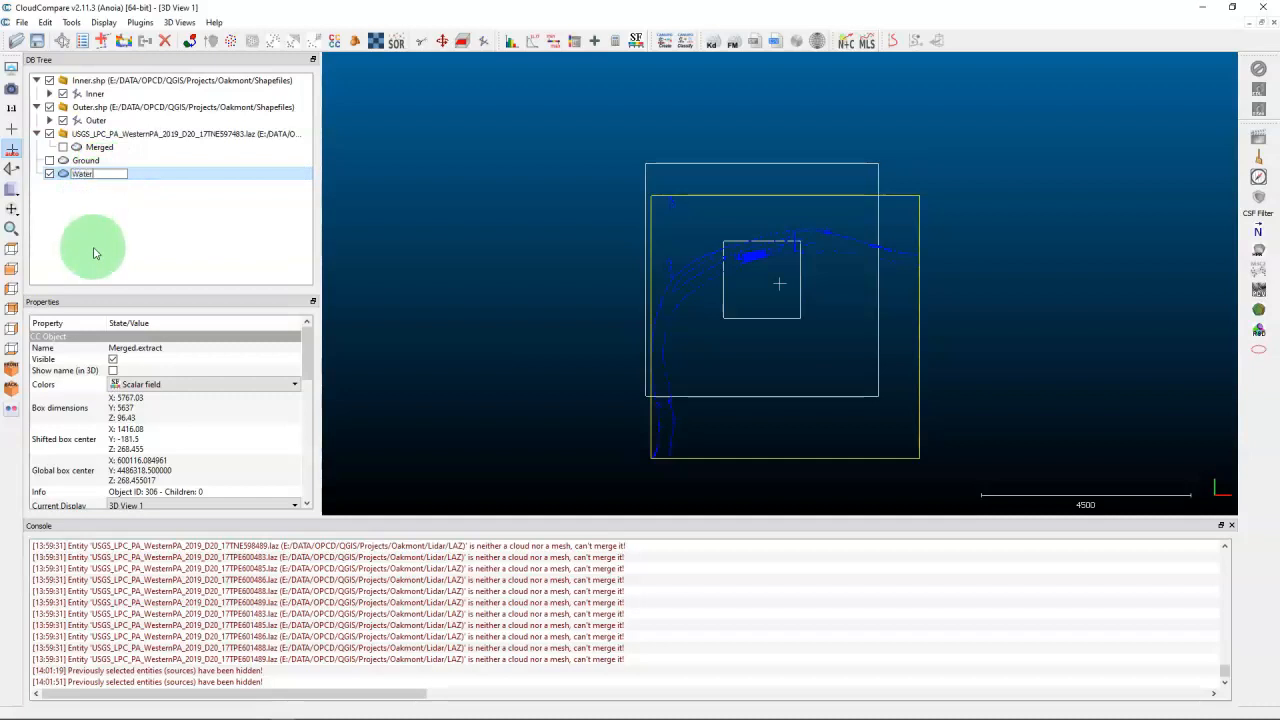
pyautogui.click(93, 253)
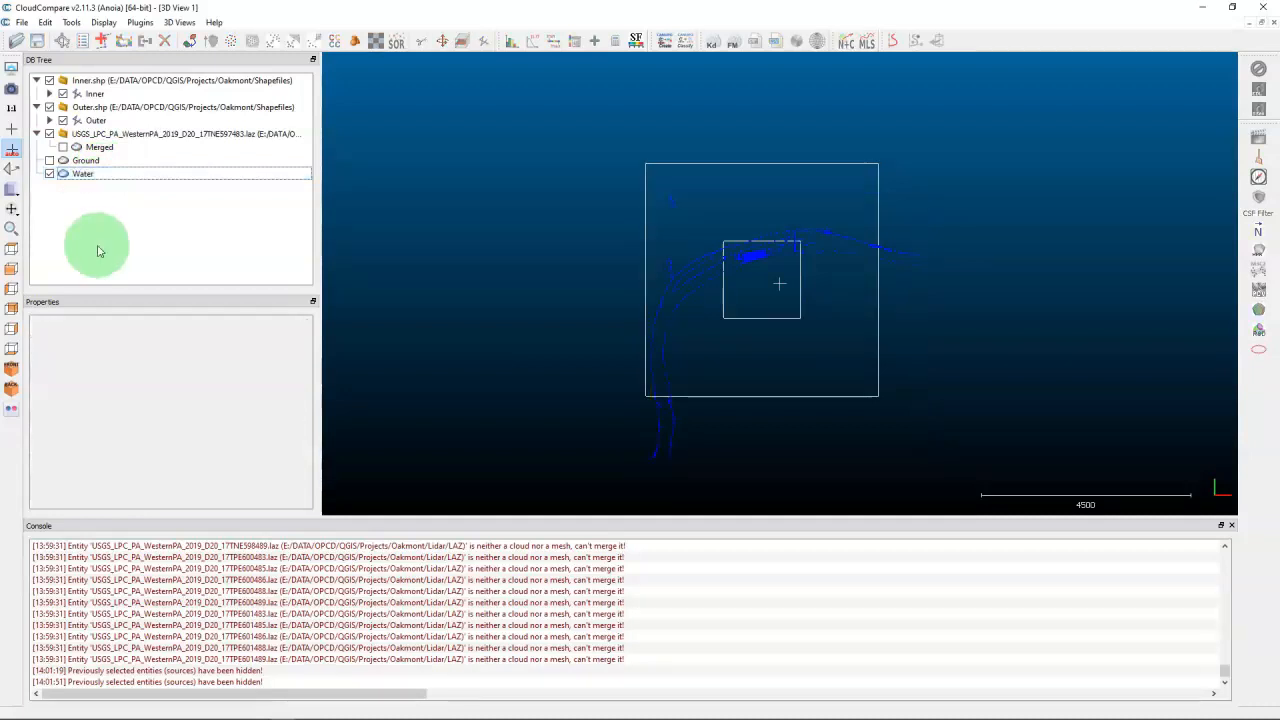
# Step: Show the Ground cloud again and delete the USGS LAZ group together with the Merged cloud inside it
pyautogui.click(49, 160)
pyautogui.click(118, 134)
pyautogui.rightClick(122, 137)
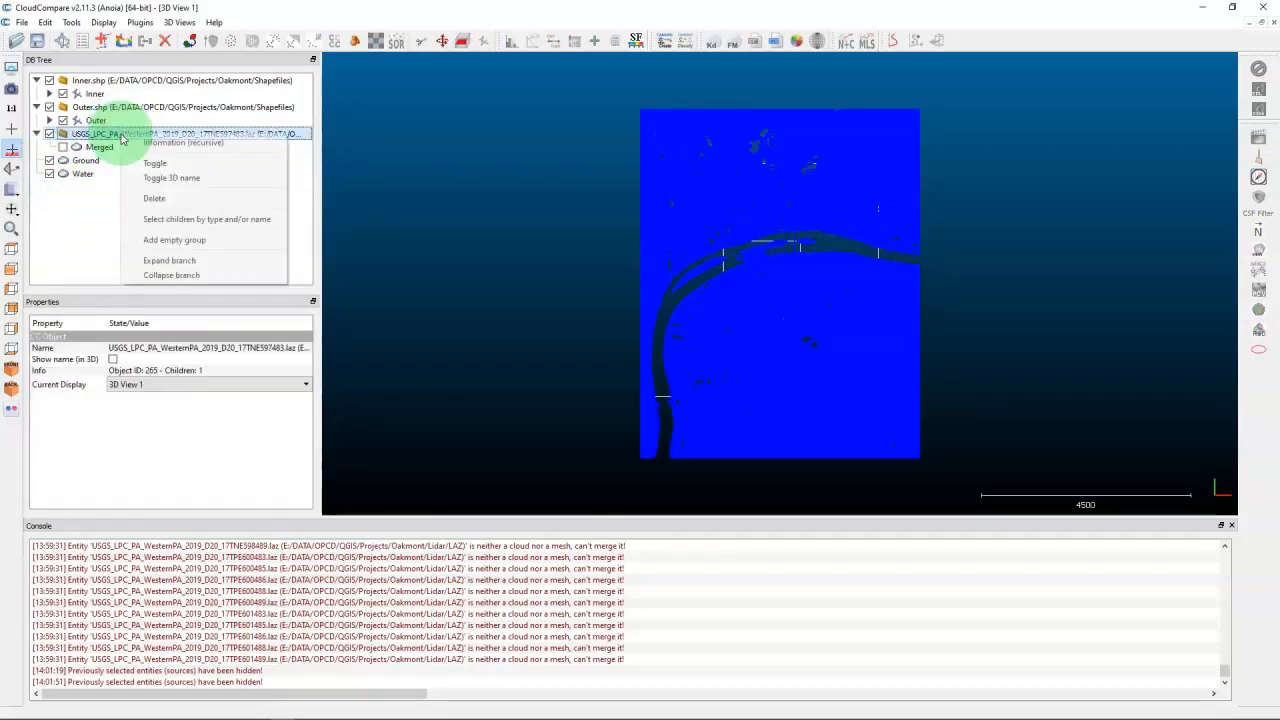
pyautogui.click(155, 199)
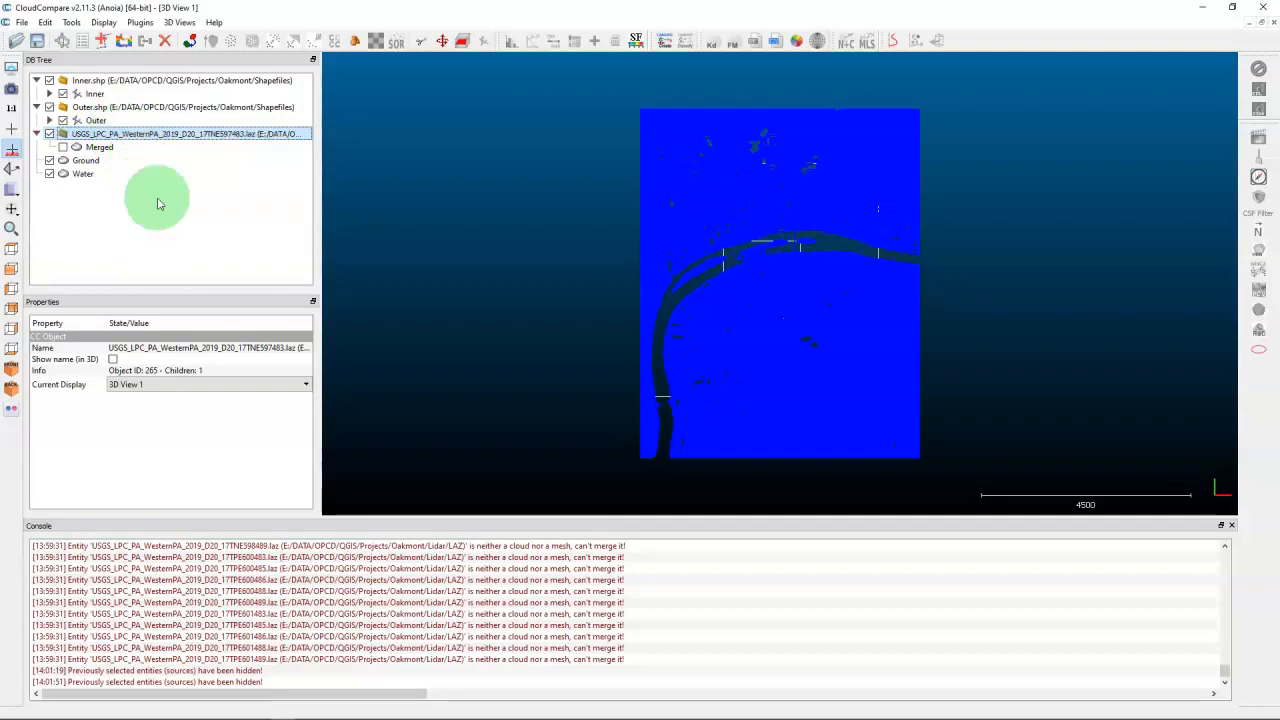
# Step: Merge the Ground and Water clouds into one, without generating an original cloud index scalar field
pyautogui.click(89, 138)
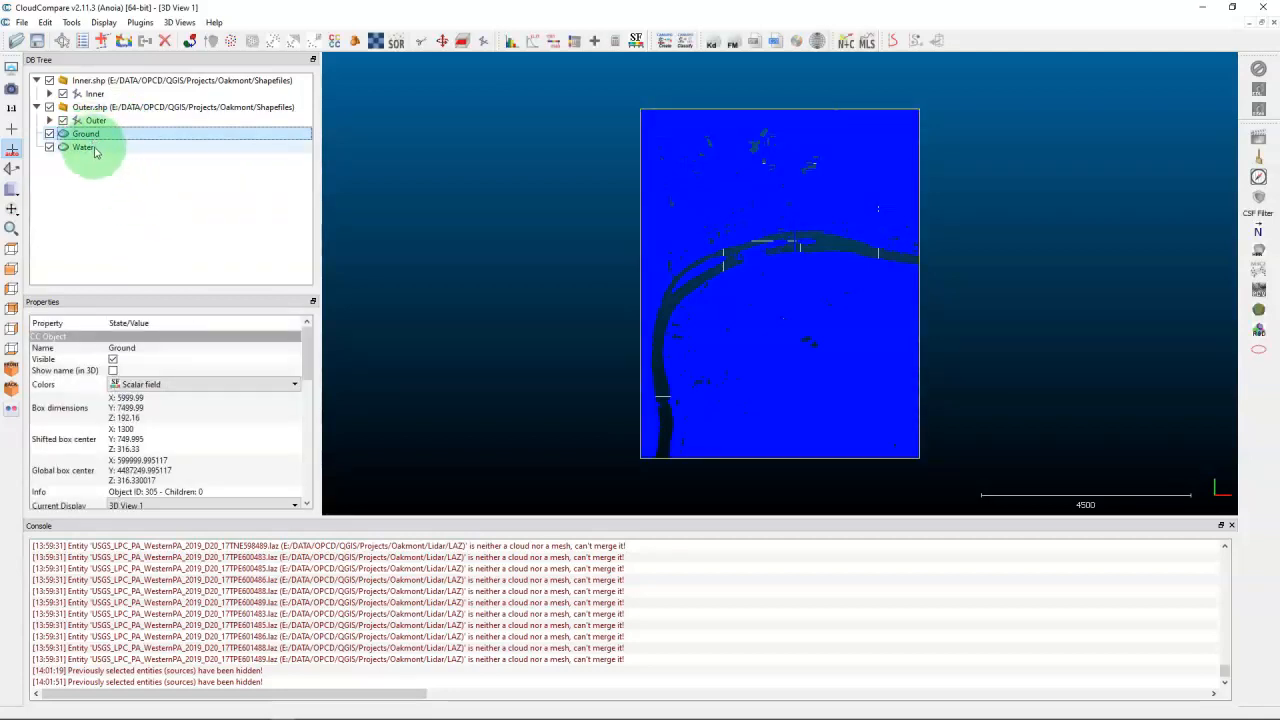
pyautogui.keyDown('ctrl'); pyautogui.click(95, 148); pyautogui.keyUp('ctrl')
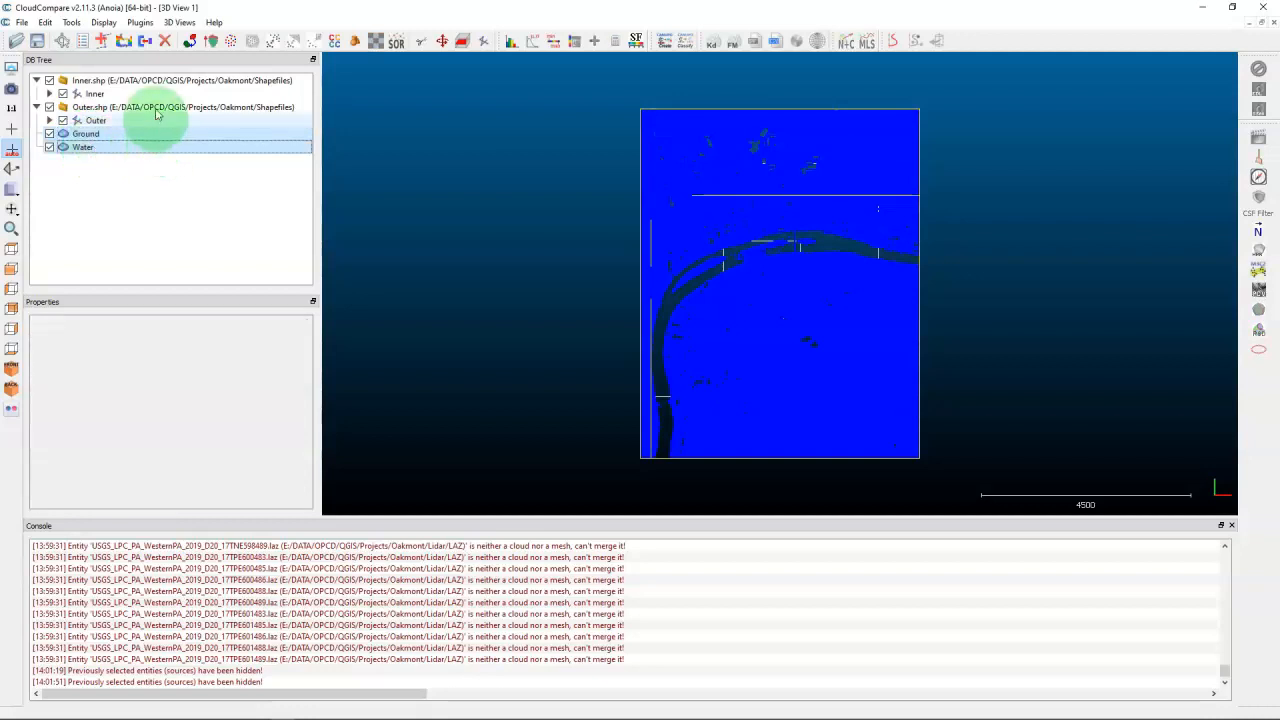
pyautogui.click(144, 41)
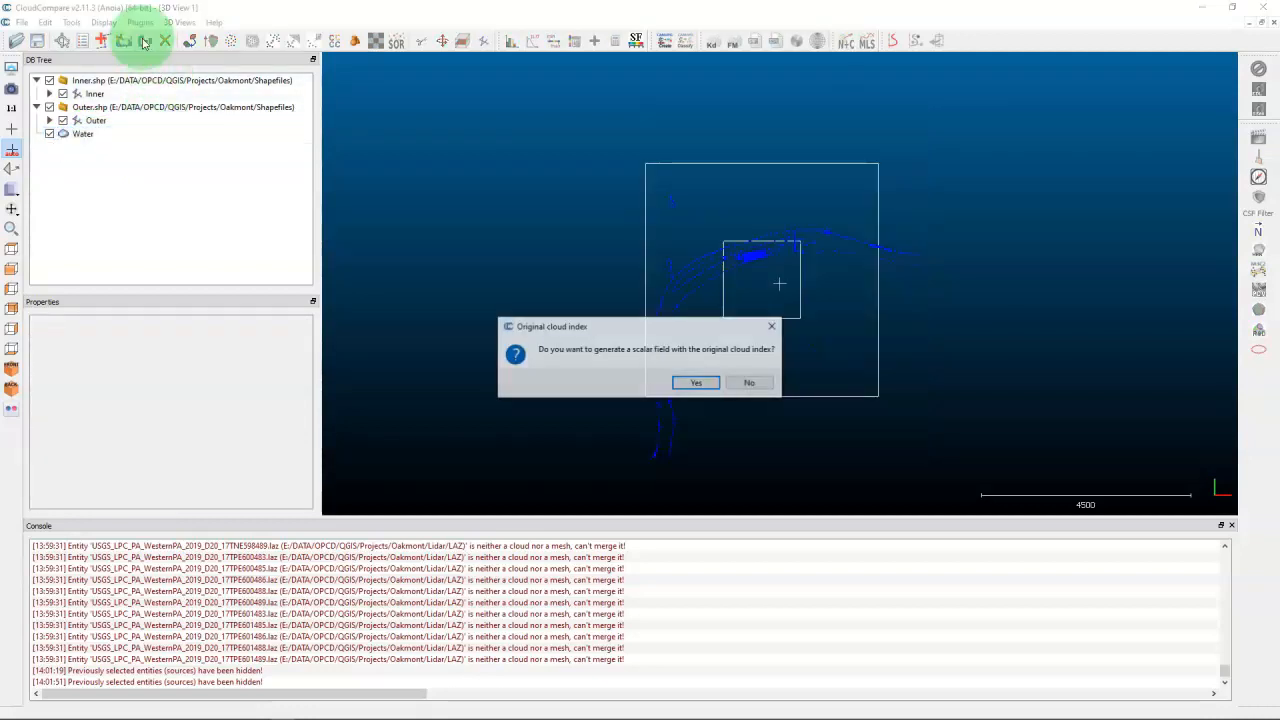
pyautogui.click(752, 384)
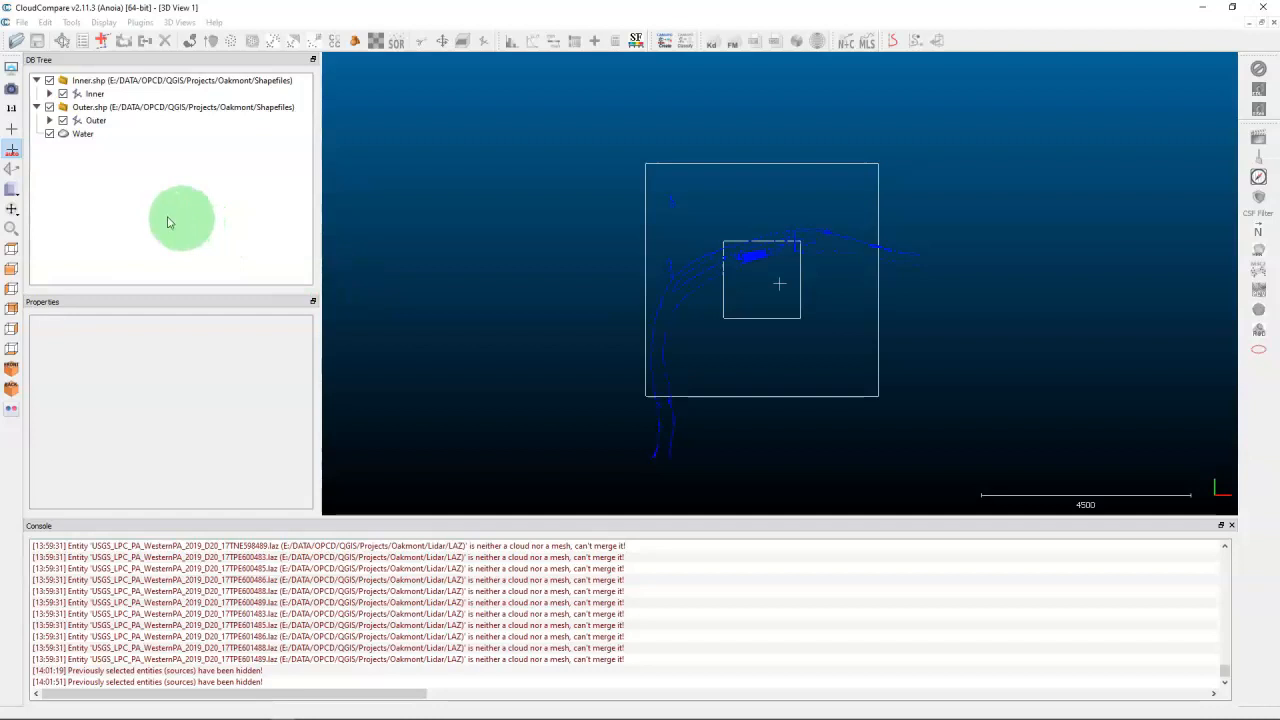
# Step: Rename the combined ground and water cloud as Oakmont_merged
pyautogui.click(88, 135)
pyautogui.click(88, 137)
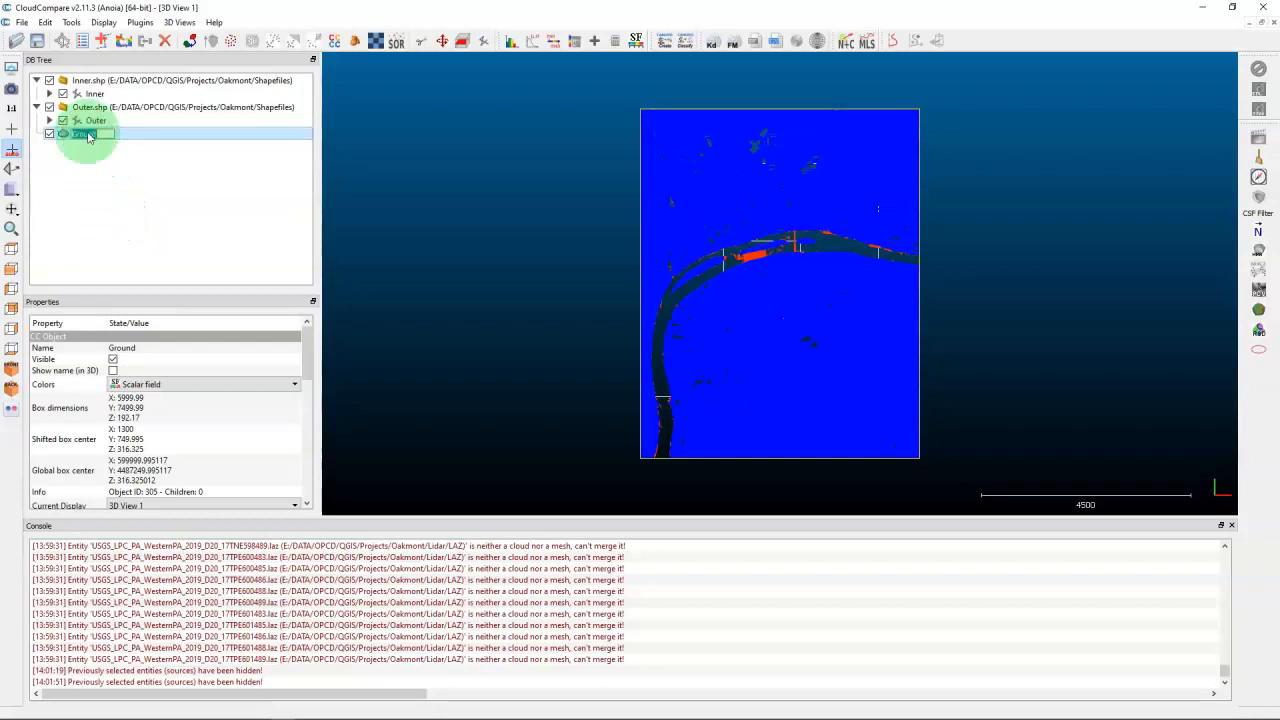
pyautogui.write('Oakmont')
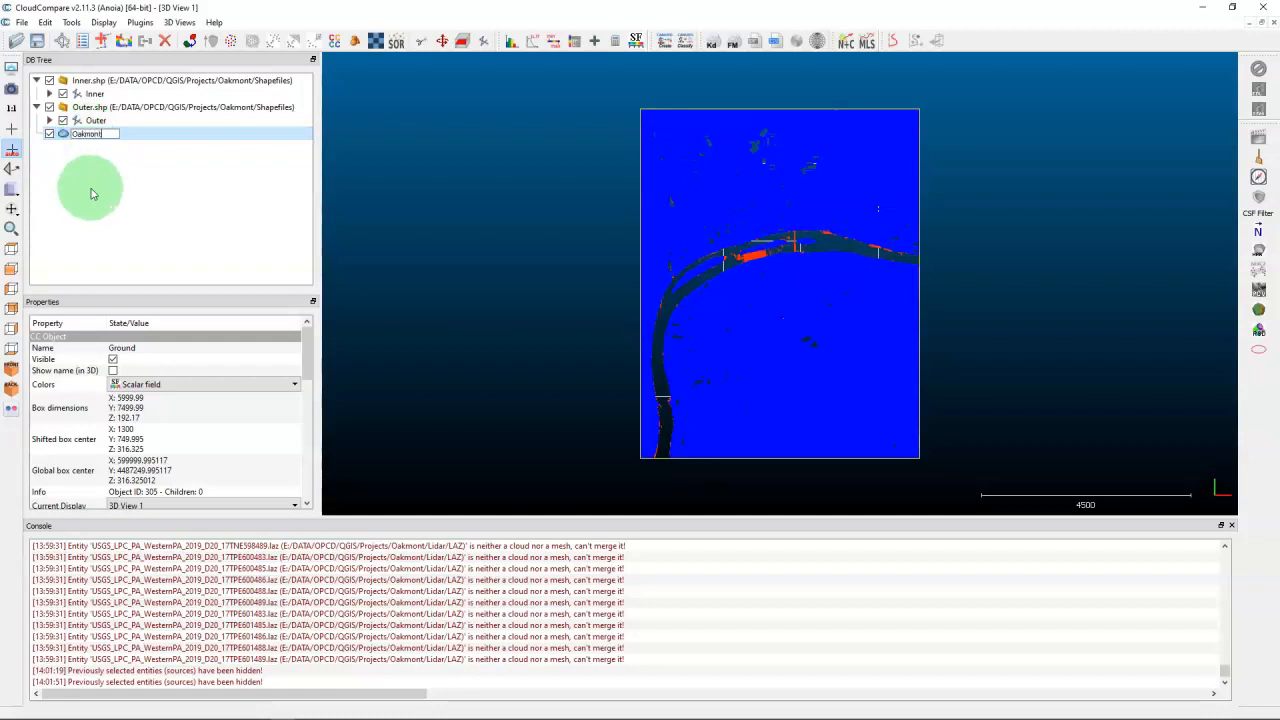
pyautogui.write('_me')
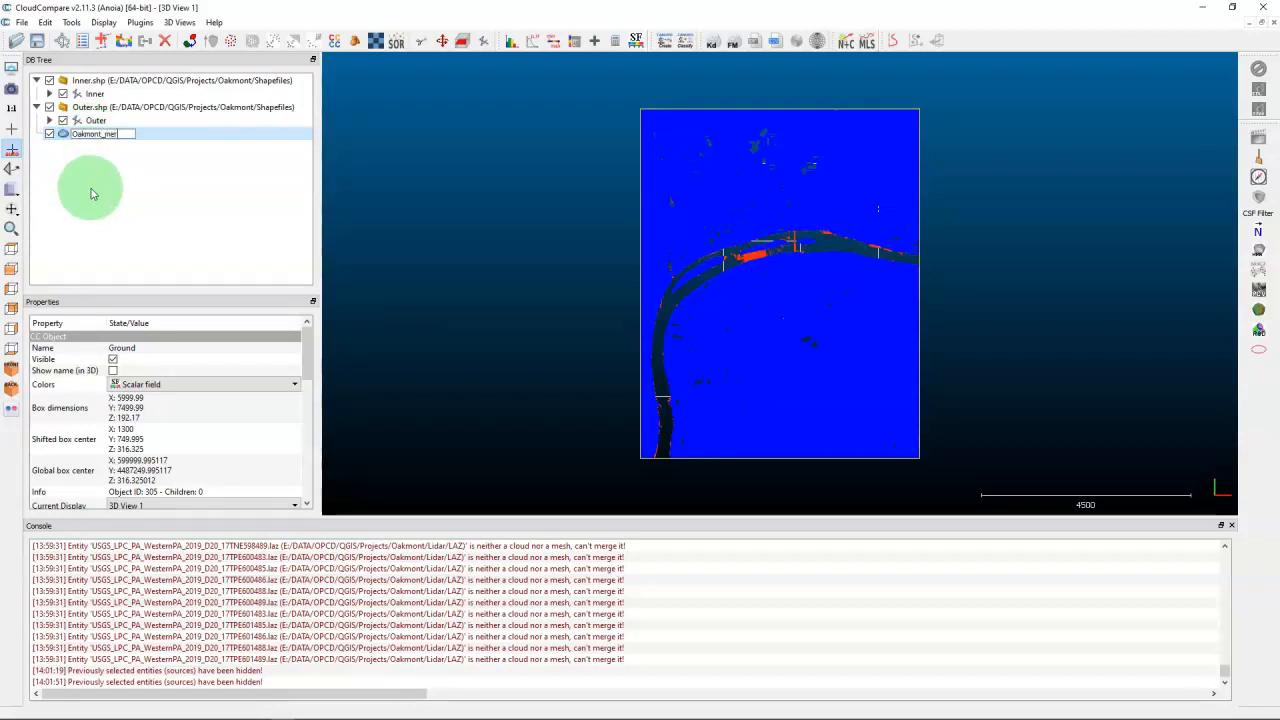
pyautogui.write('rged')
pyautogui.click(91, 193)
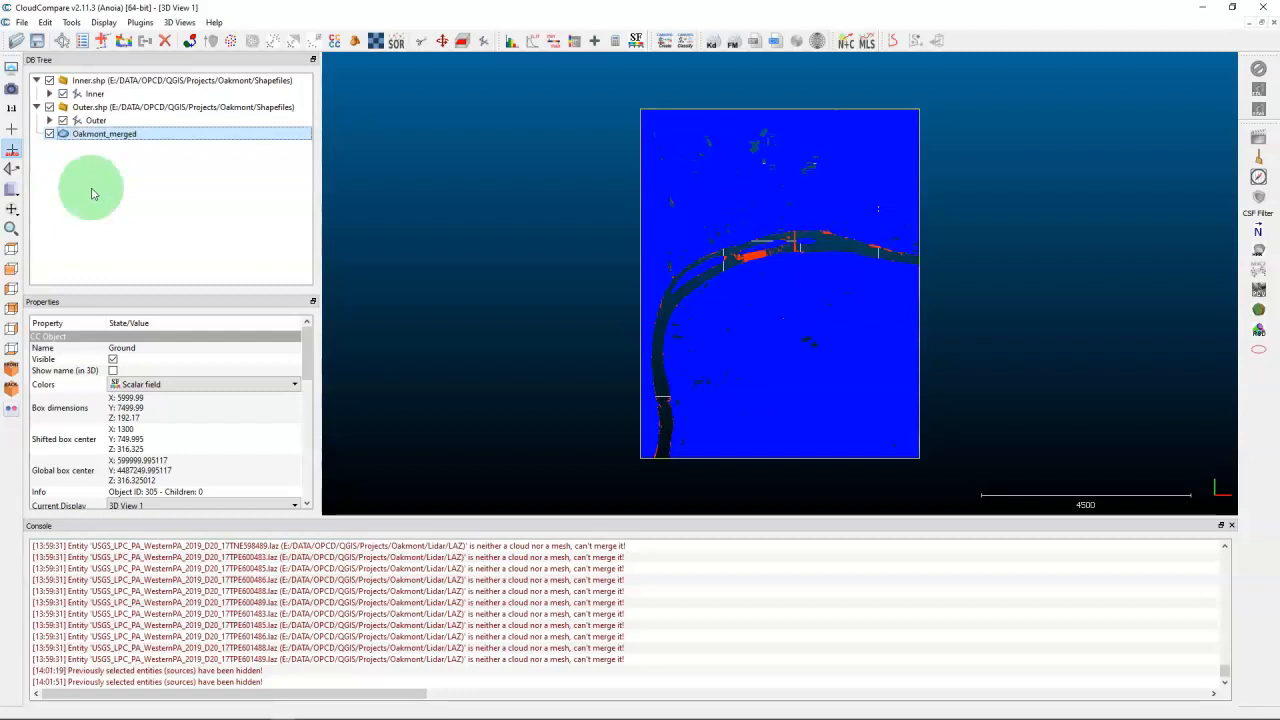
pyautogui.click(71, 256)
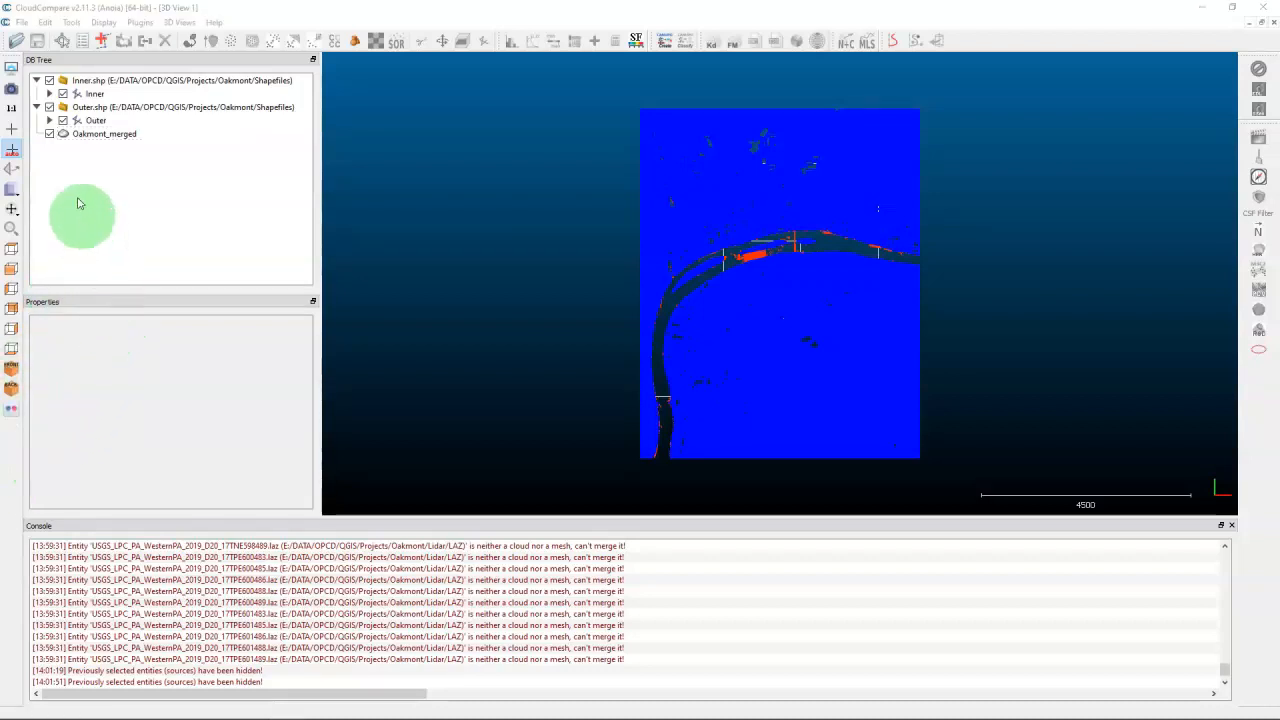
# Step: Hide Oakmont_merged and segment it with a rectangular selection drawn slightly outside the Outer boundary, separating the points inside into their own cloud
pyautogui.click(82, 135)
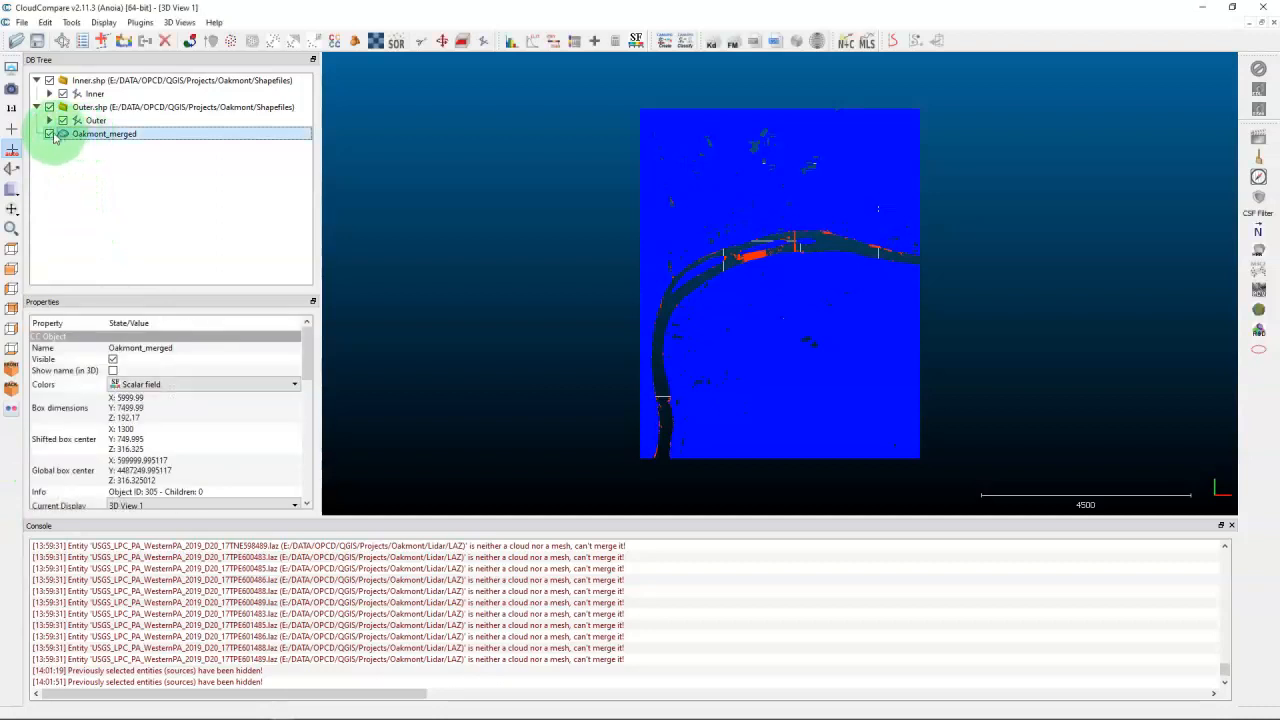
pyautogui.click(49, 134)
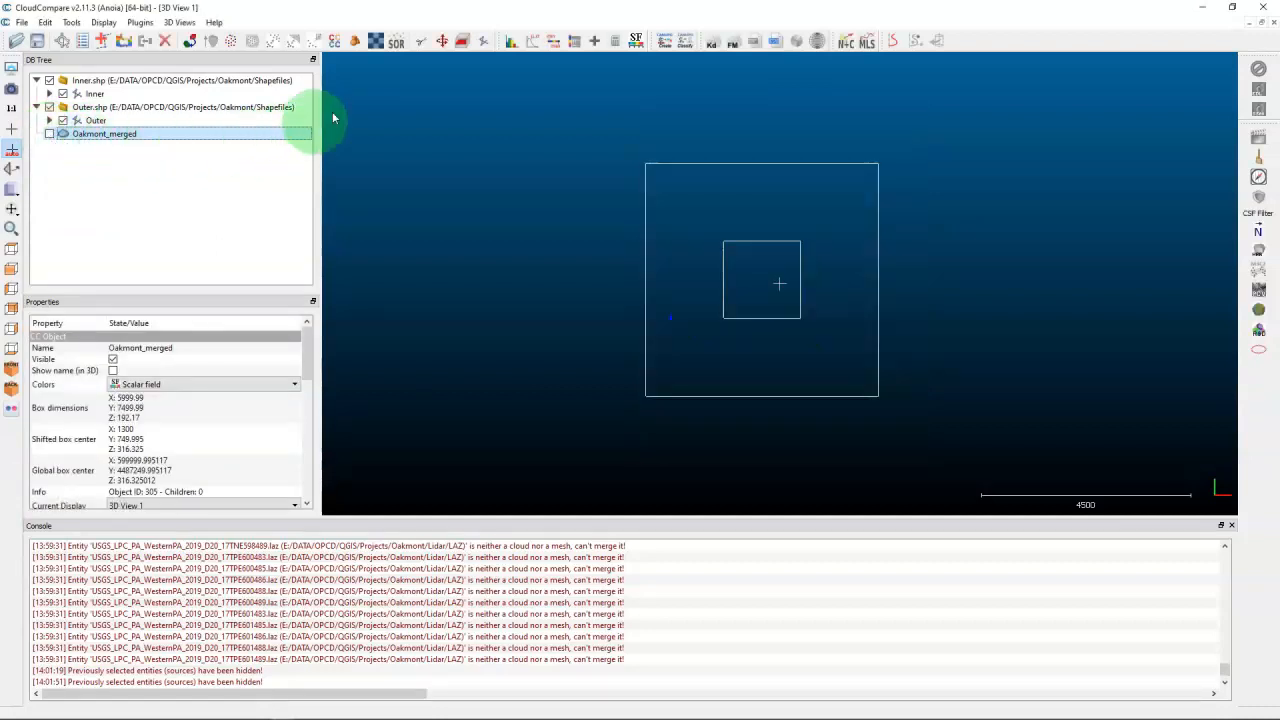
pyautogui.moveTo(357, 105)
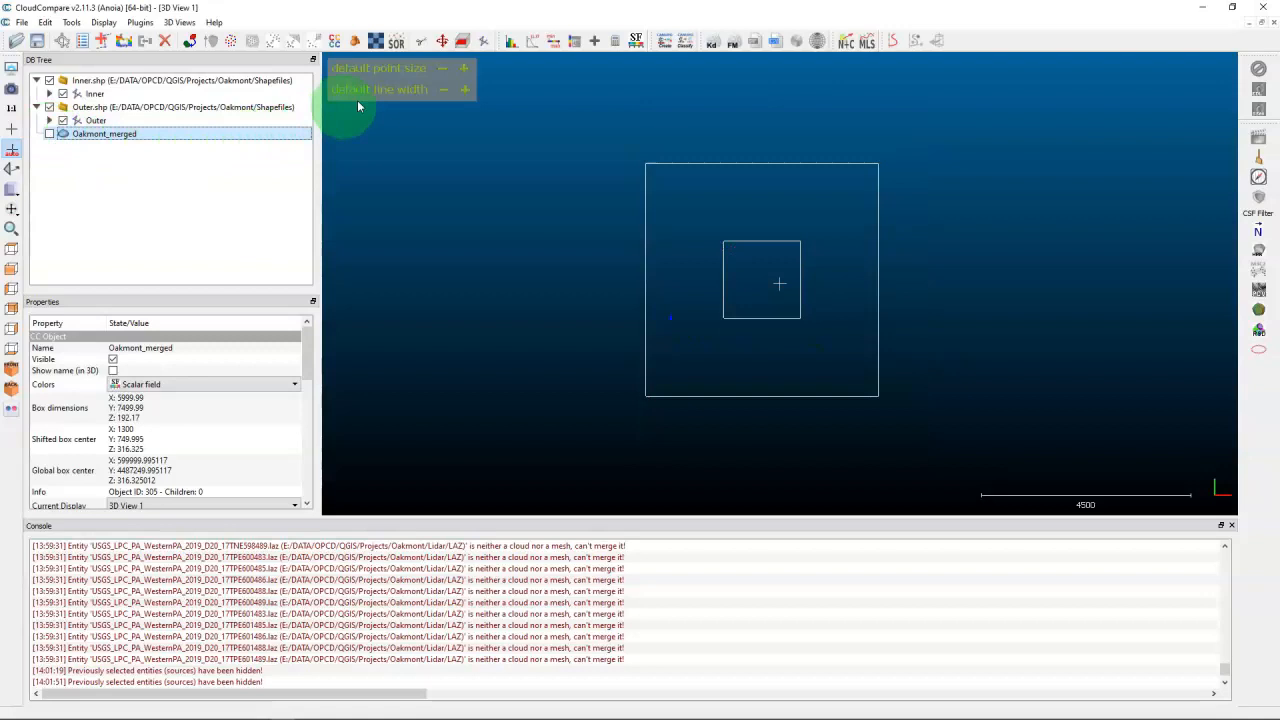
pyautogui.click(421, 41)
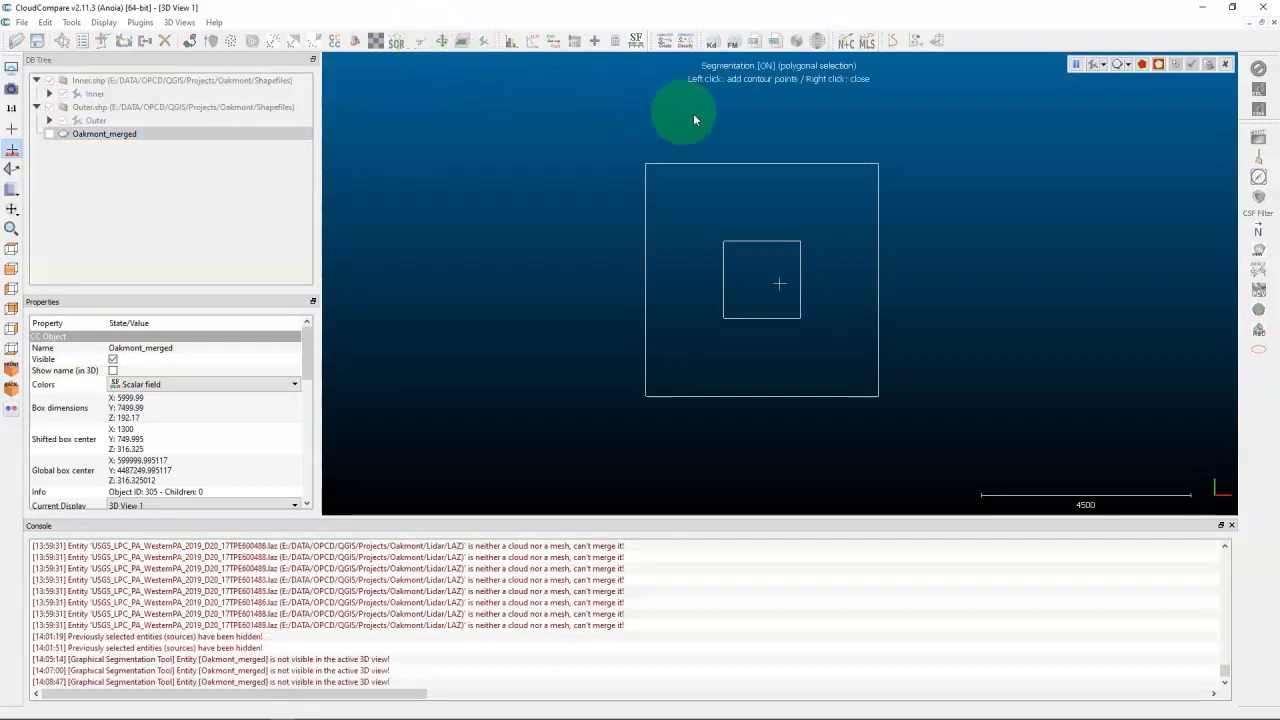
pyautogui.click(1127, 65)
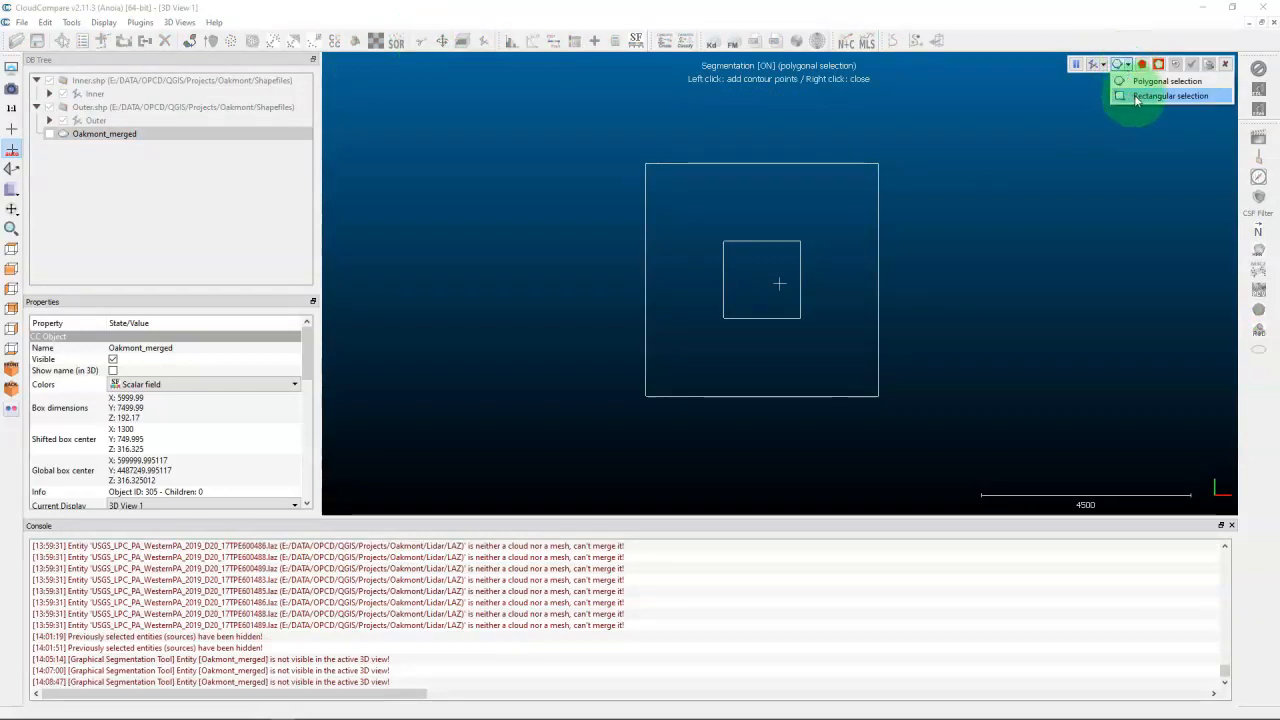
pyautogui.click(1136, 96)
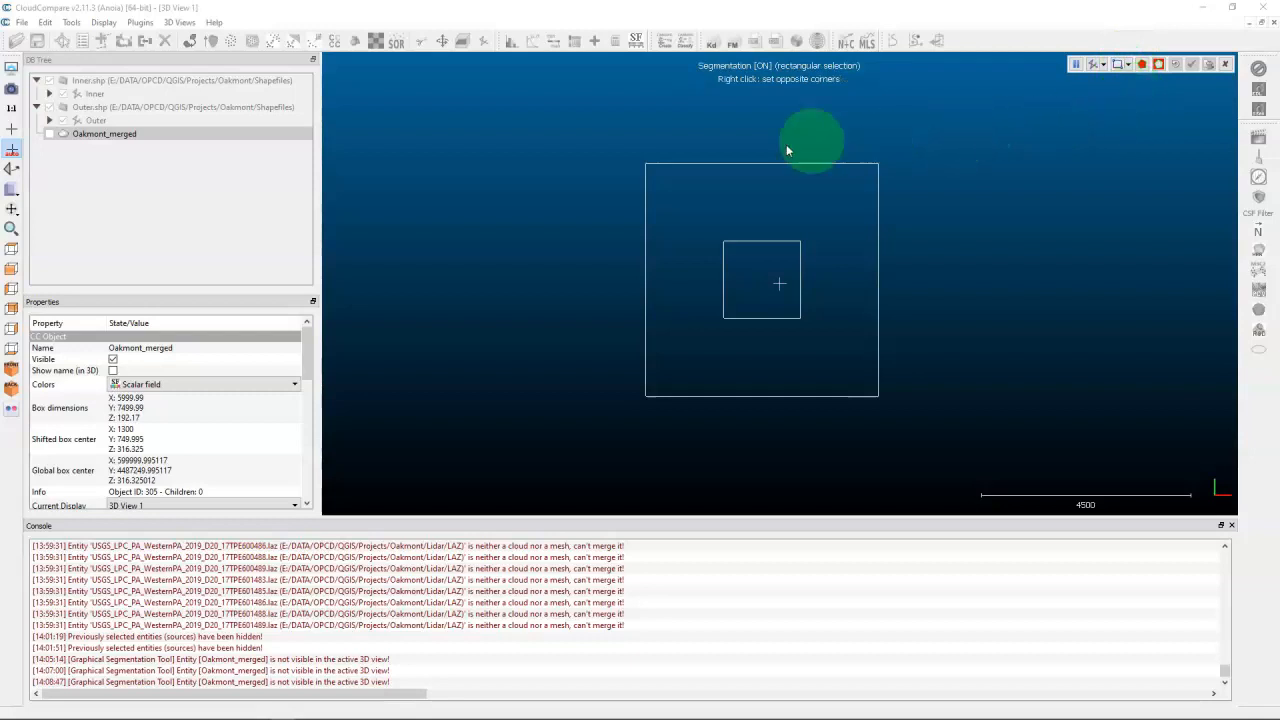
pyautogui.moveTo(638, 156); pyautogui.dragTo(886, 404)
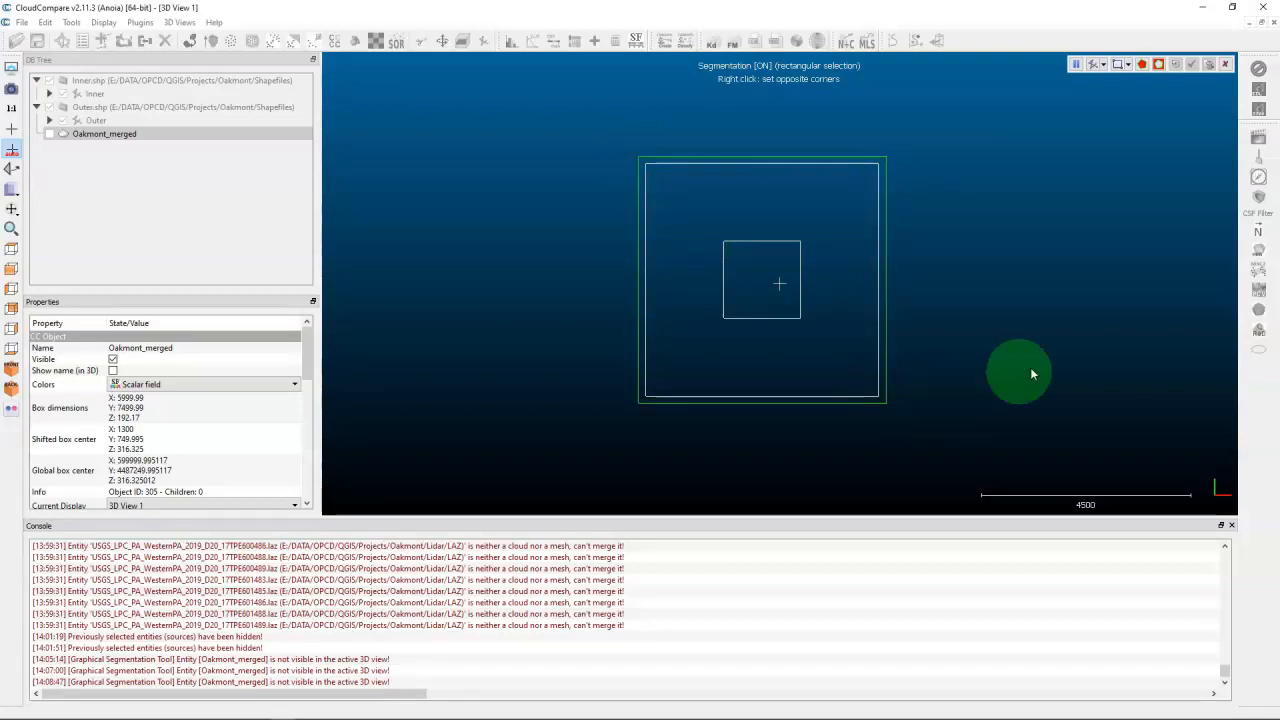
pyautogui.click(1142, 66)
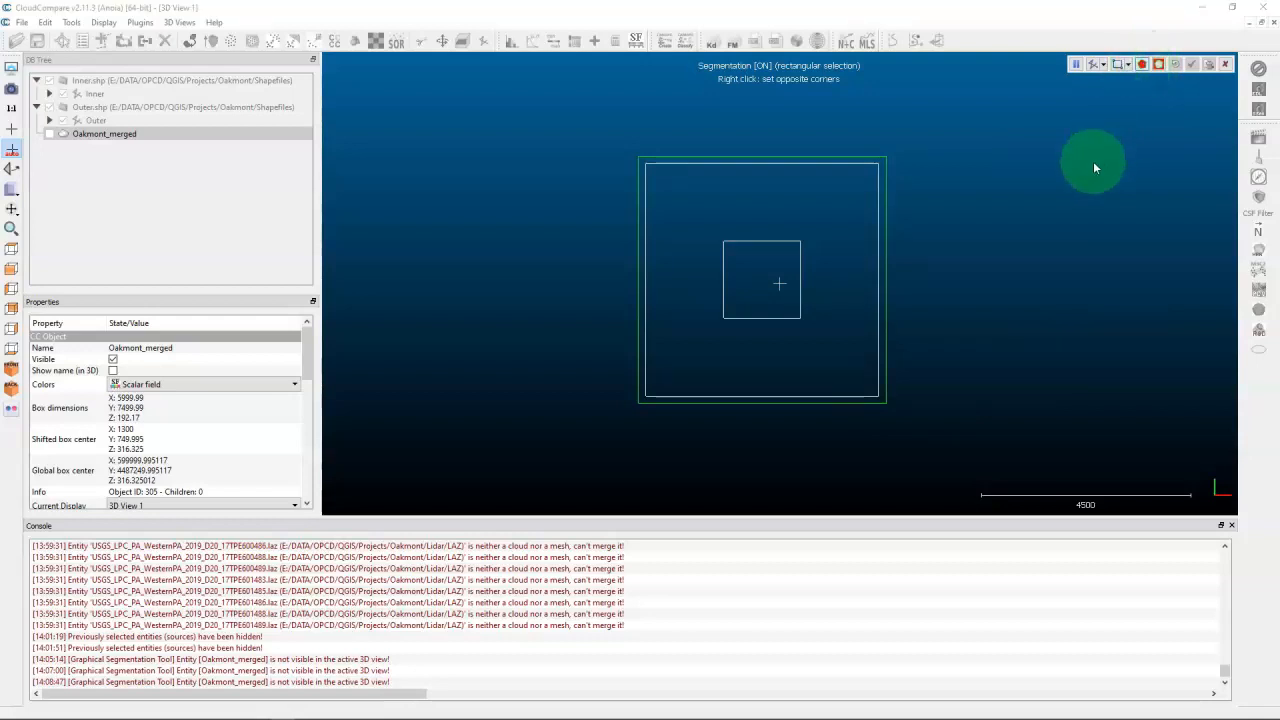
pyautogui.press('space')
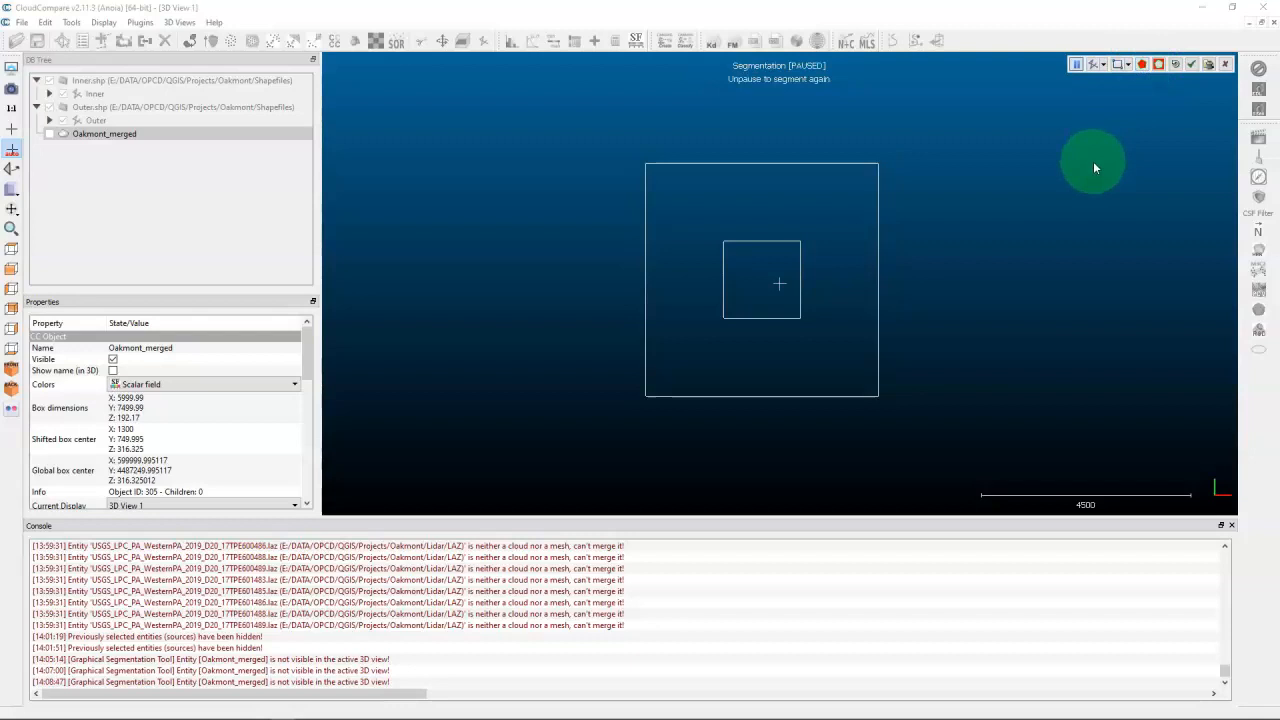
pyautogui.click(1191, 65)
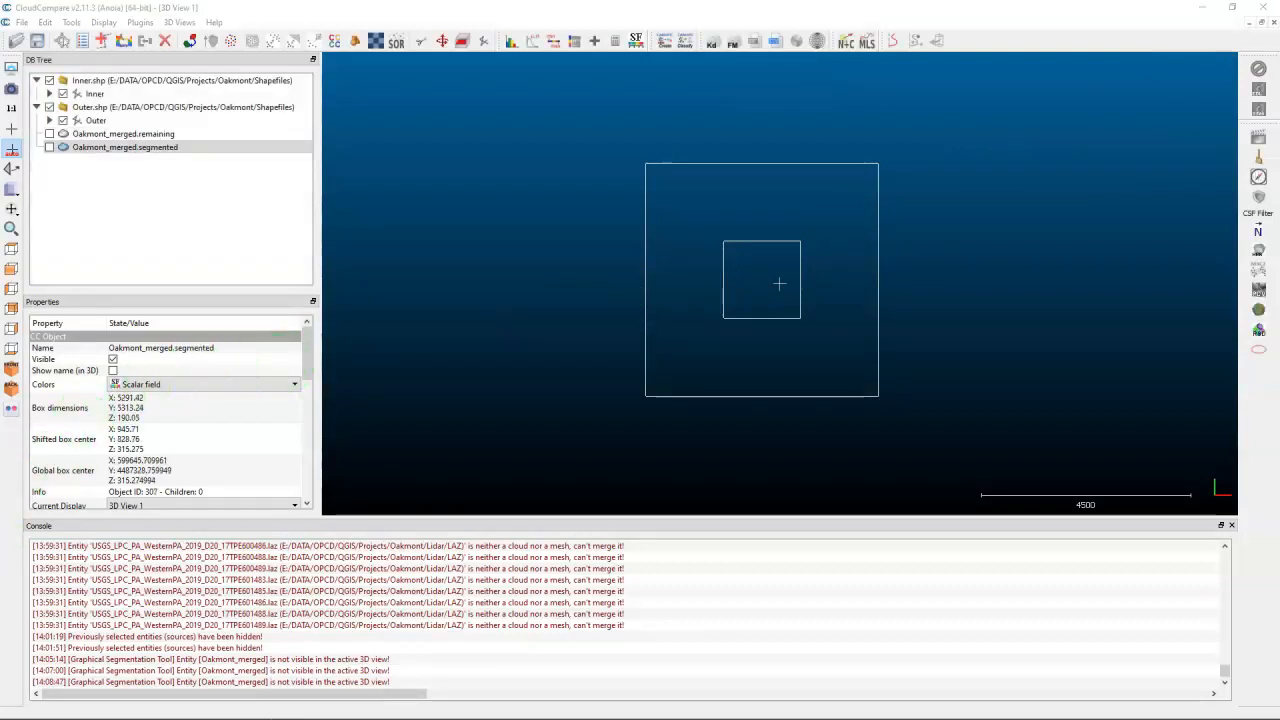
# Step: Delete the Oakmont_merged.remaining cloud holding the points outside the selection rectangle
pyautogui.click(142, 147)
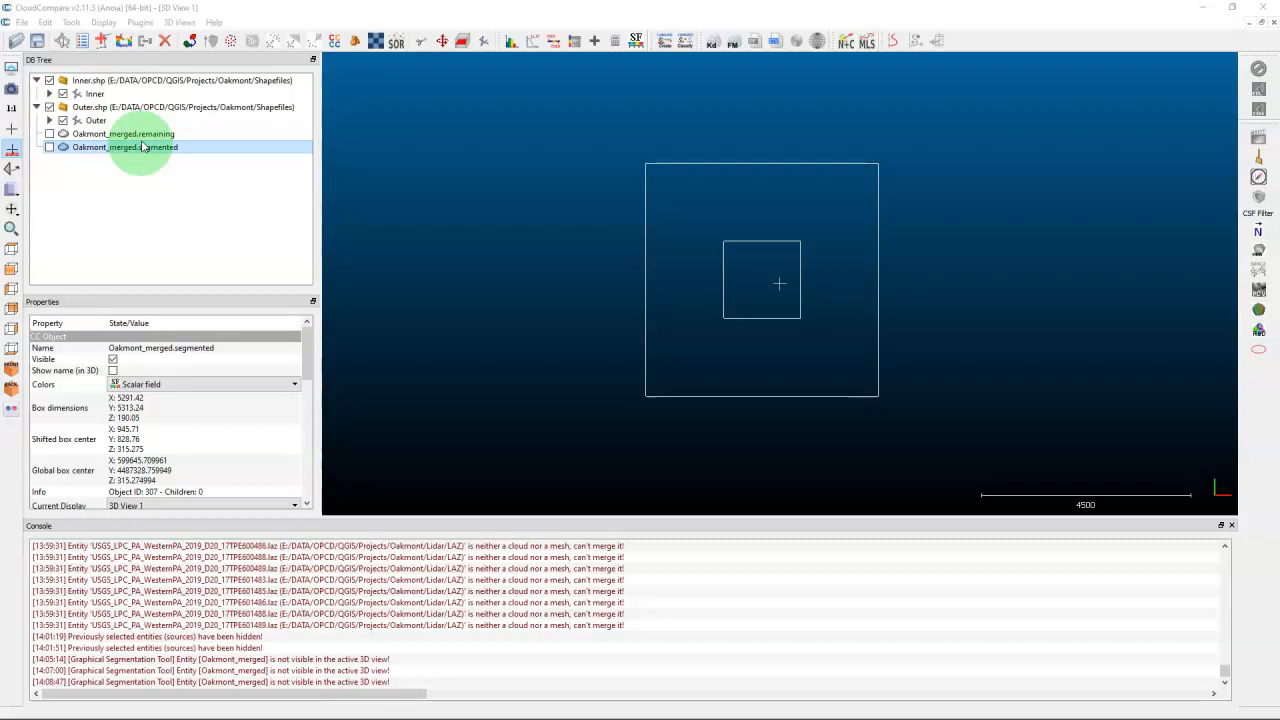
pyautogui.click(144, 135)
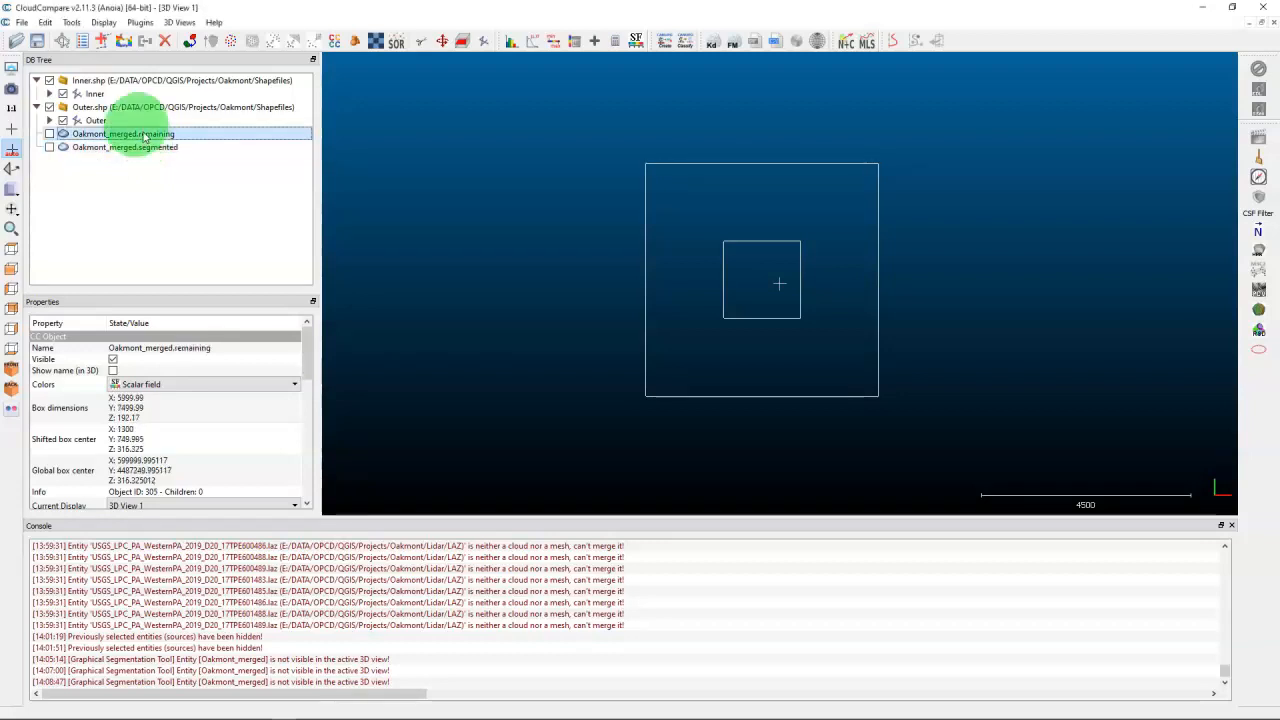
pyautogui.rightClick(144, 135)
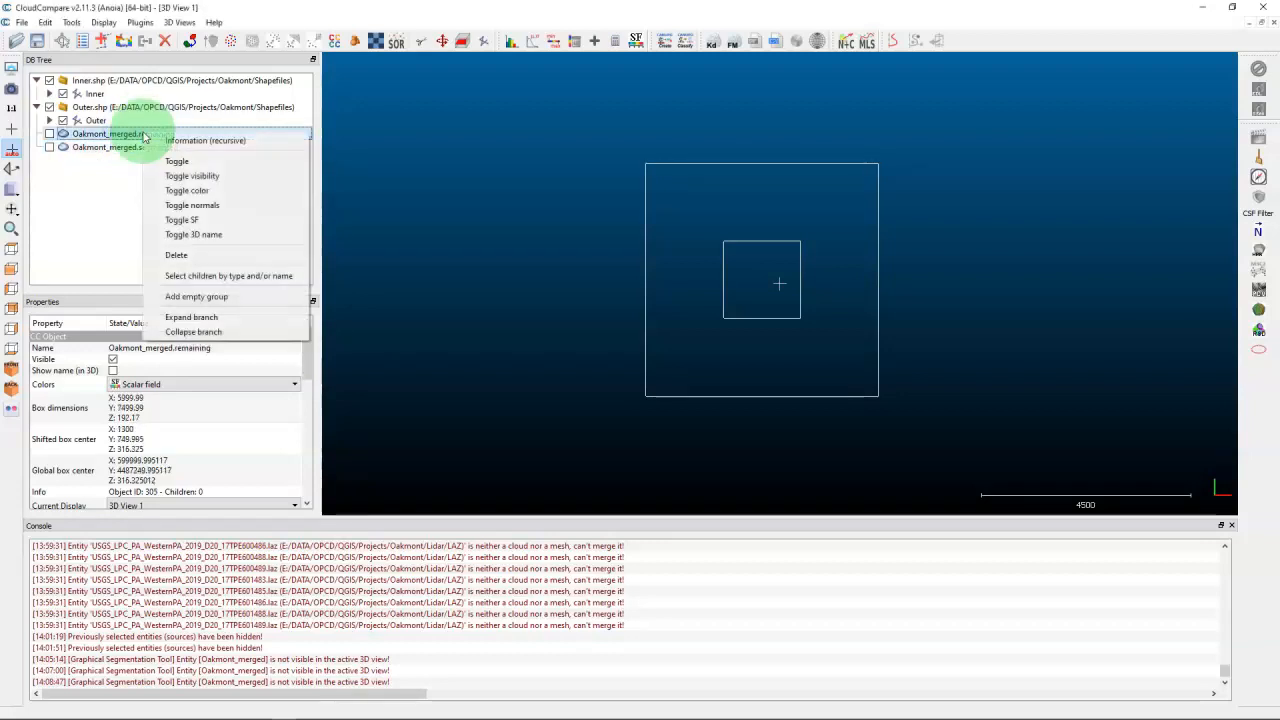
pyautogui.click(183, 256)
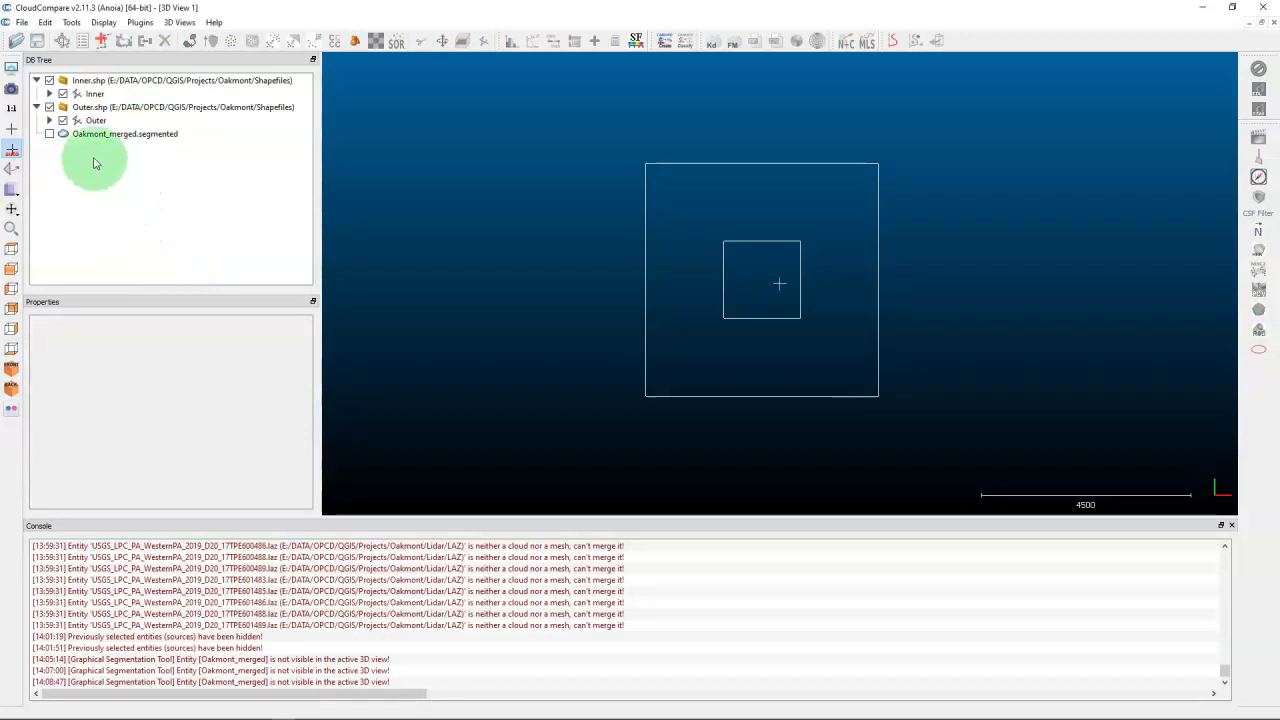
# Step: Show the Oakmont_merged.segmented cloud and rename it as Oakmont_outer
pyautogui.click(49, 134)
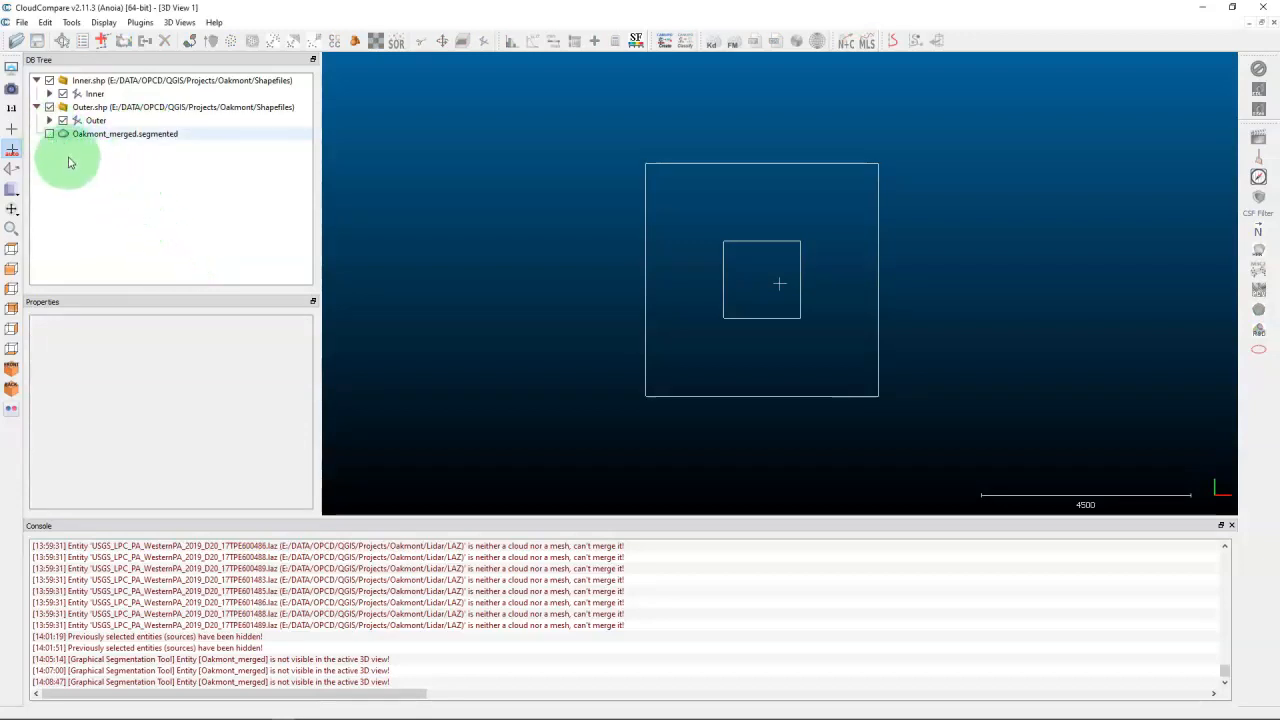
pyautogui.doubleClick(115, 134)
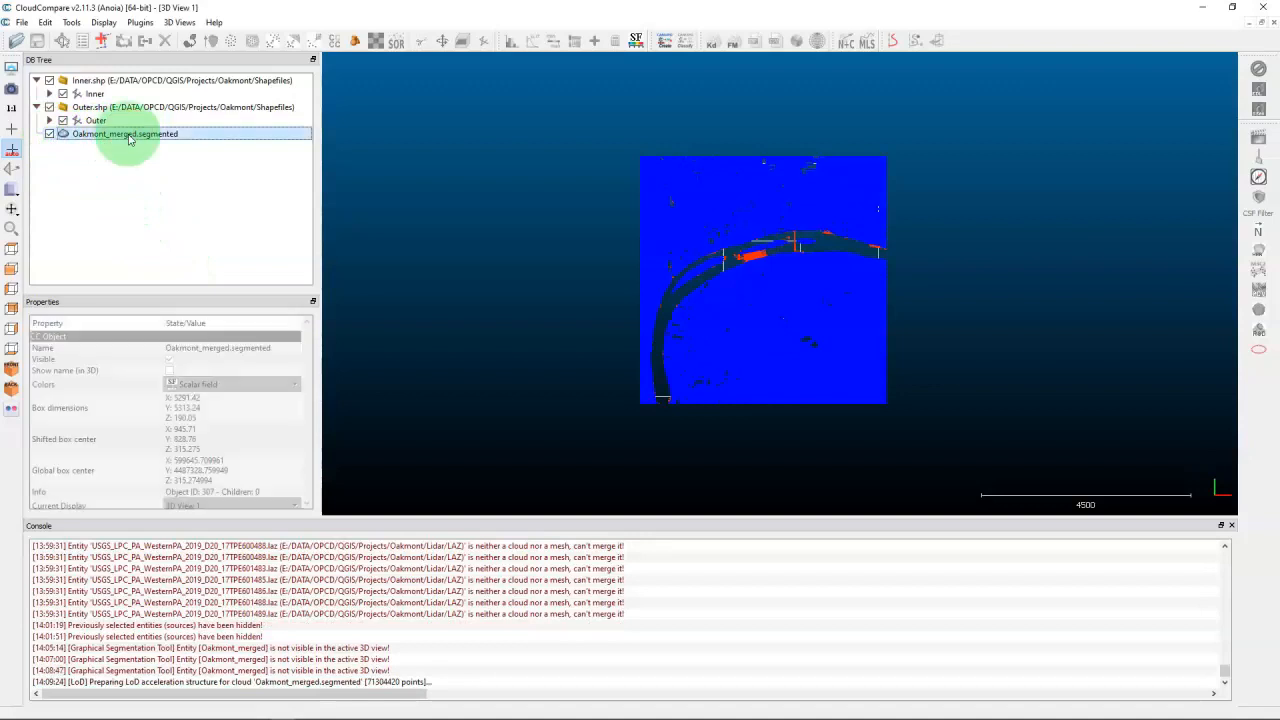
pyautogui.moveTo(104, 134); pyautogui.dragTo(147, 198)
pyautogui.write('ont_outer')
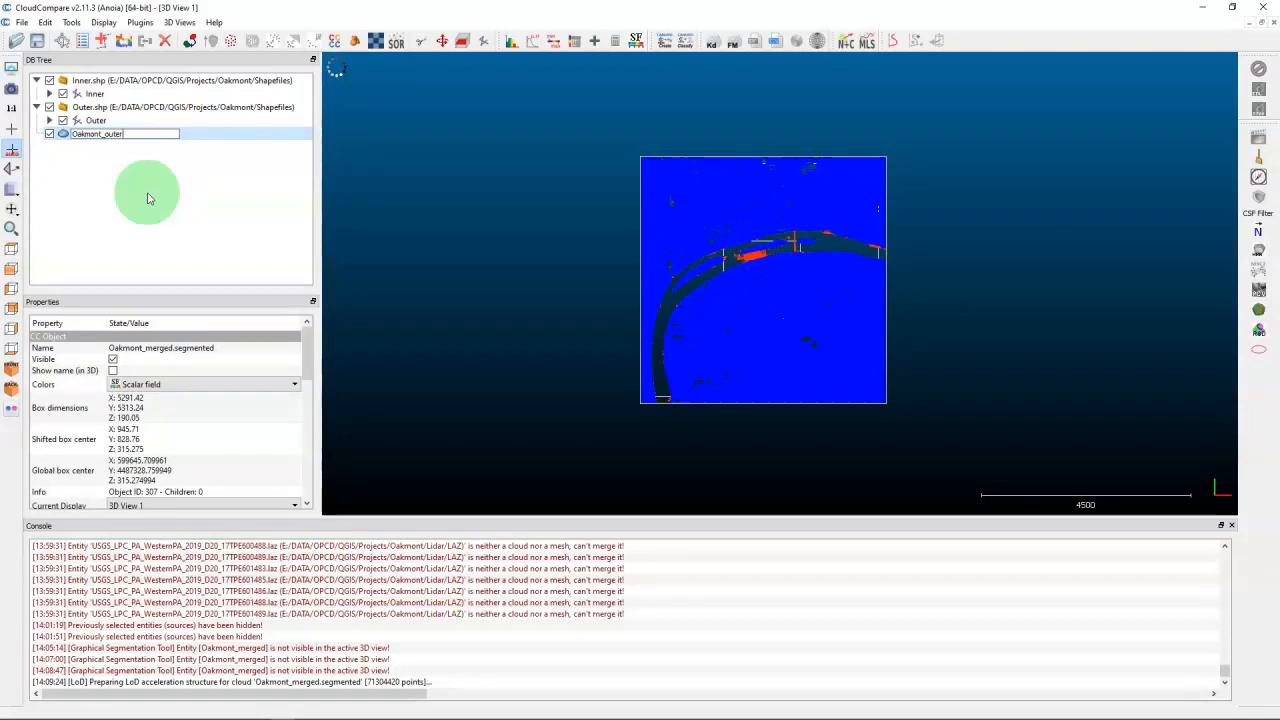
pyautogui.click(145, 195)
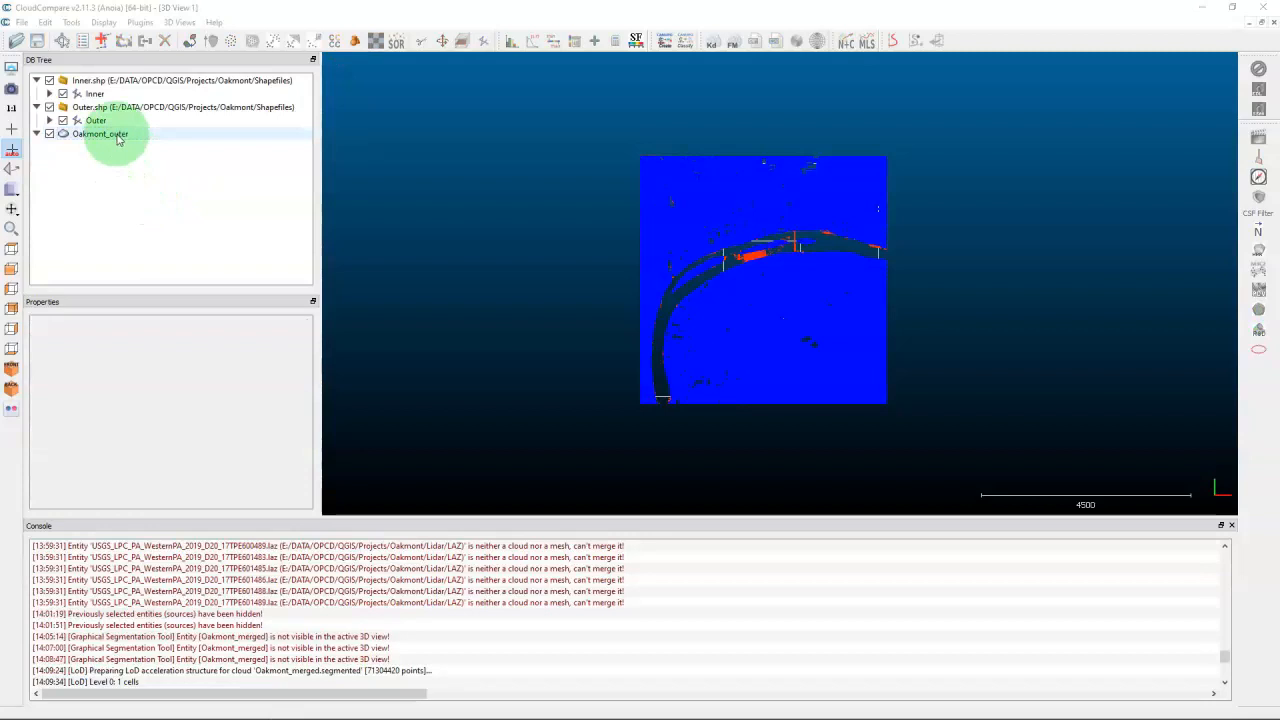
# Step: Save the Oakmont_outer cloud as the LAS file Oakmont_outer.las in the Lidar folder, at the original resolution
pyautogui.click(116, 137)
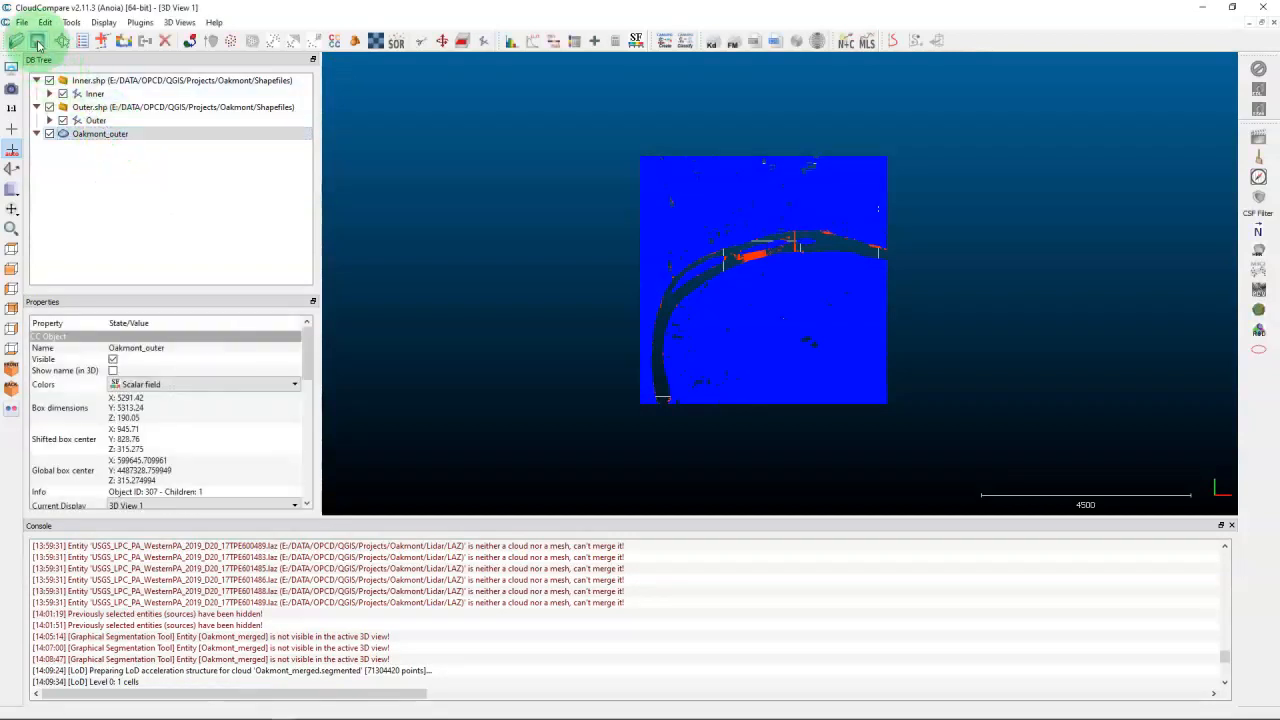
pyautogui.click(37, 44)
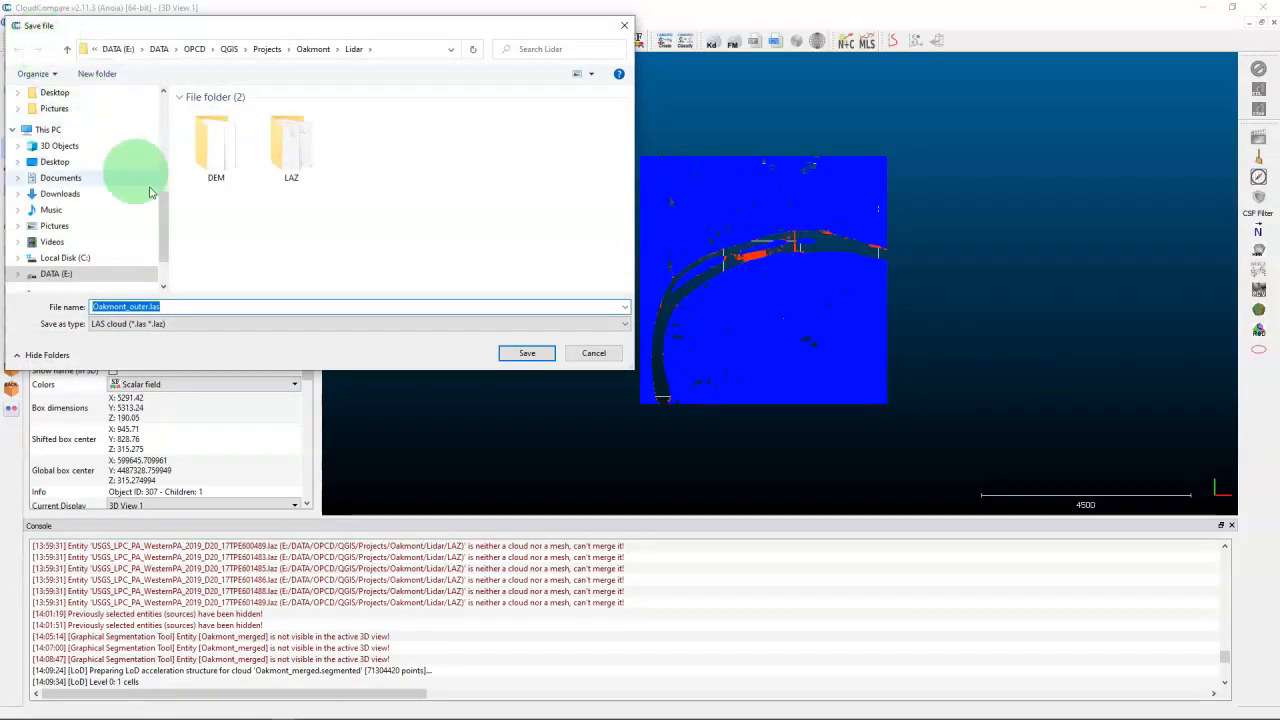
pyautogui.click(346, 324)
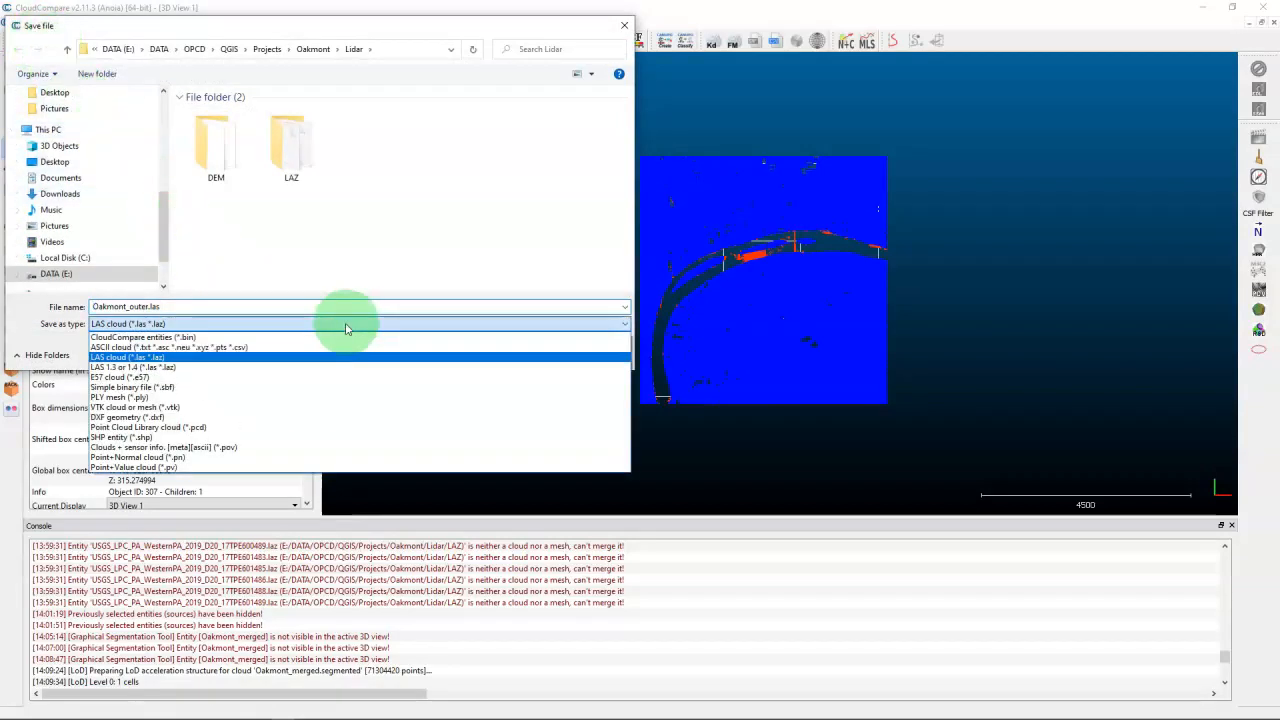
pyautogui.click(164, 359)
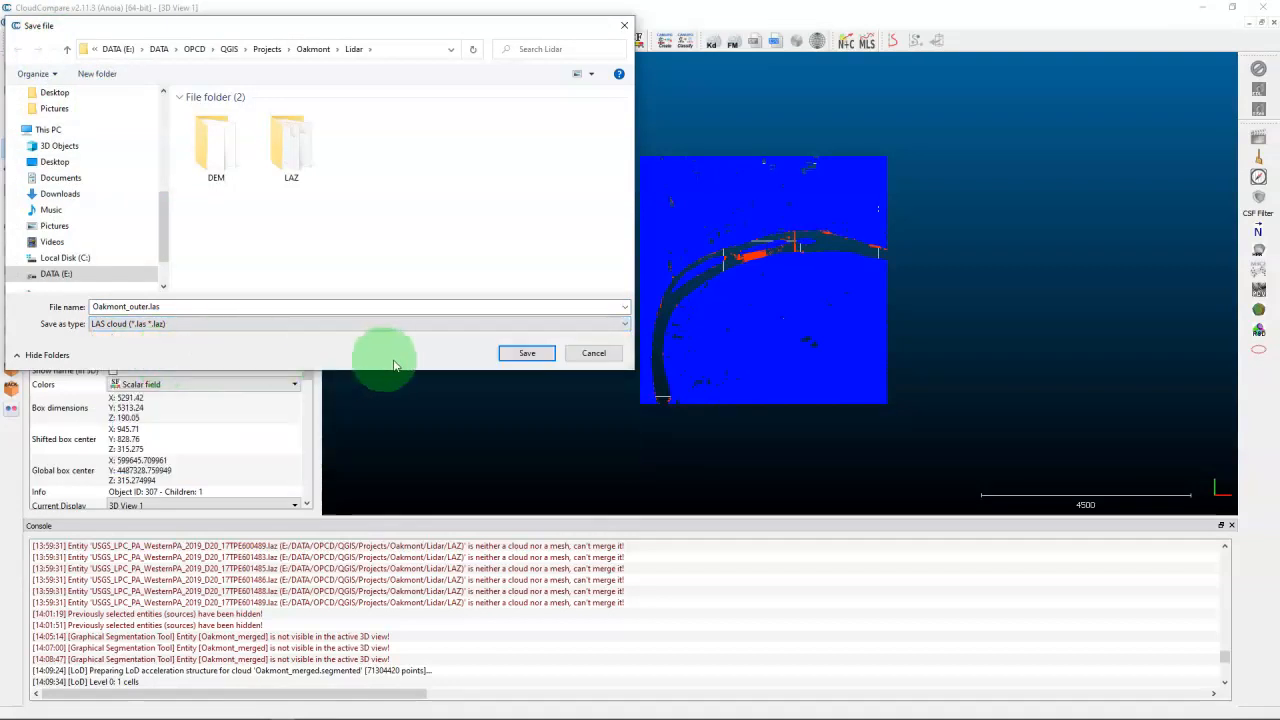
pyautogui.click(529, 355)
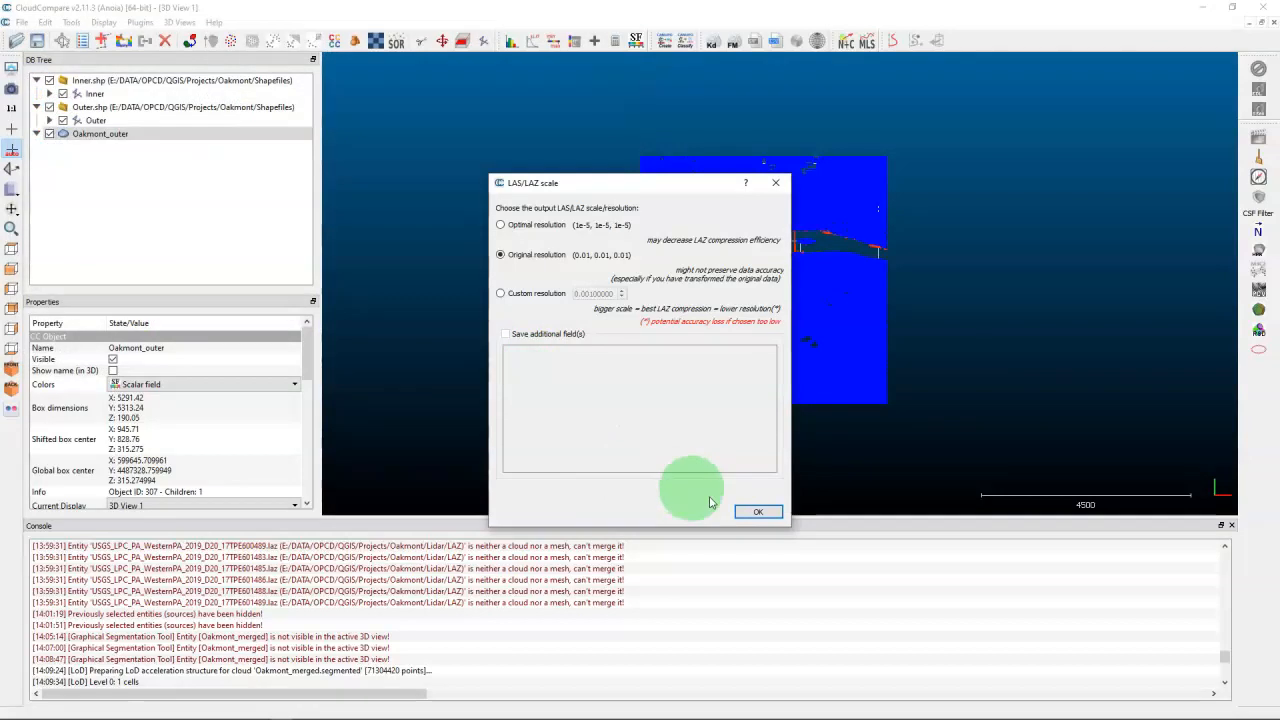
pyautogui.click(760, 512)
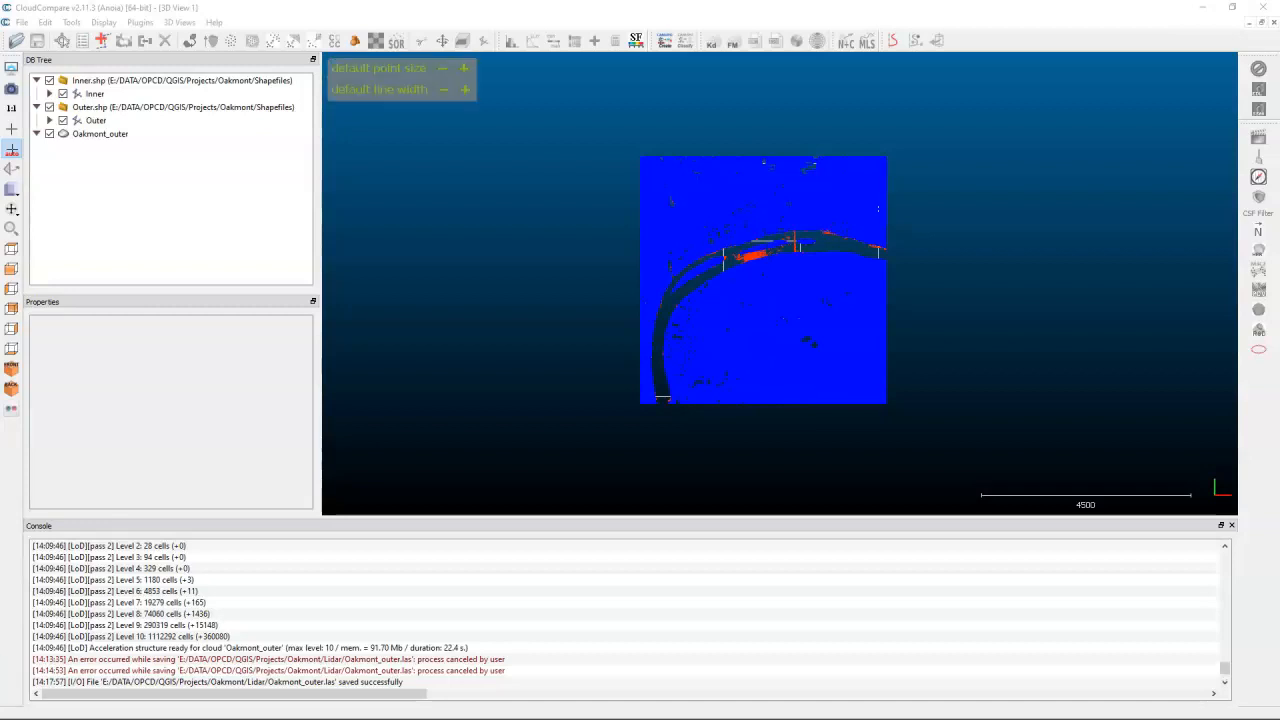
# Step: Rasterize Oakmont_outer along Z with average cell height and interpolated empty cells, and generate the grid despite its large size
pyautogui.click(112, 135)
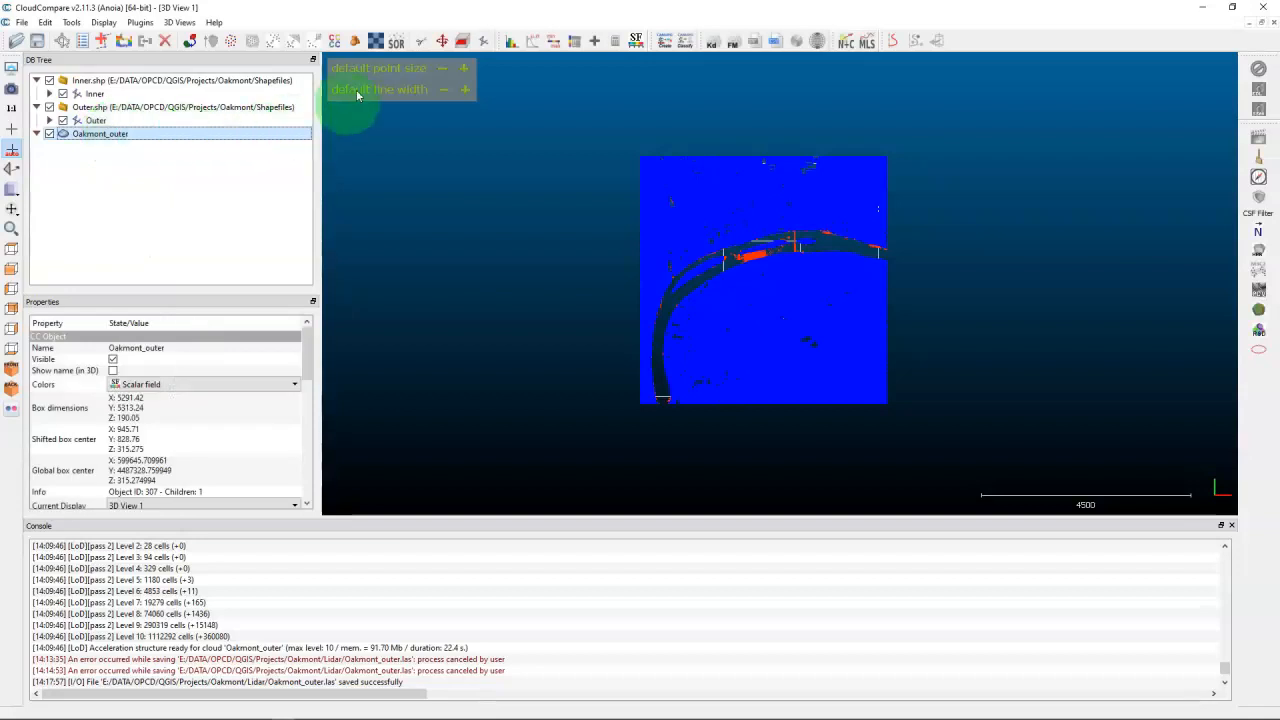
pyautogui.click(376, 41)
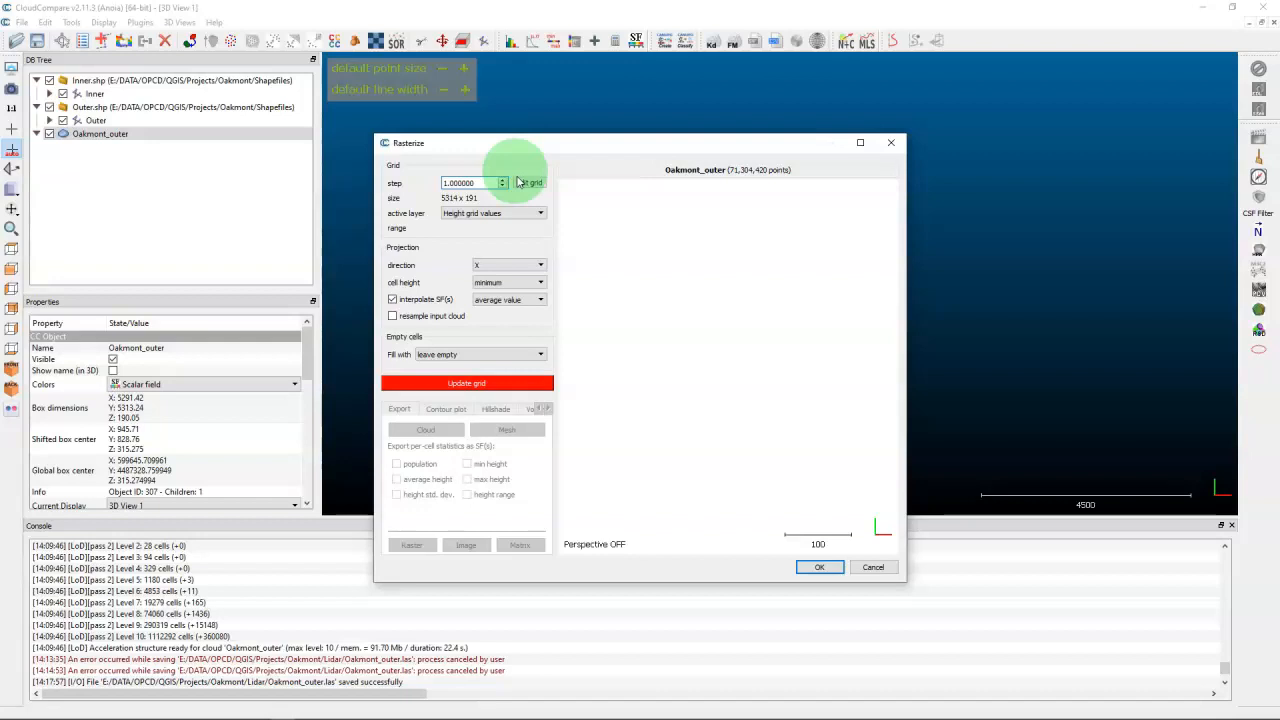
pyautogui.click(543, 268)
pyautogui.click(520, 285)
pyautogui.click(541, 283)
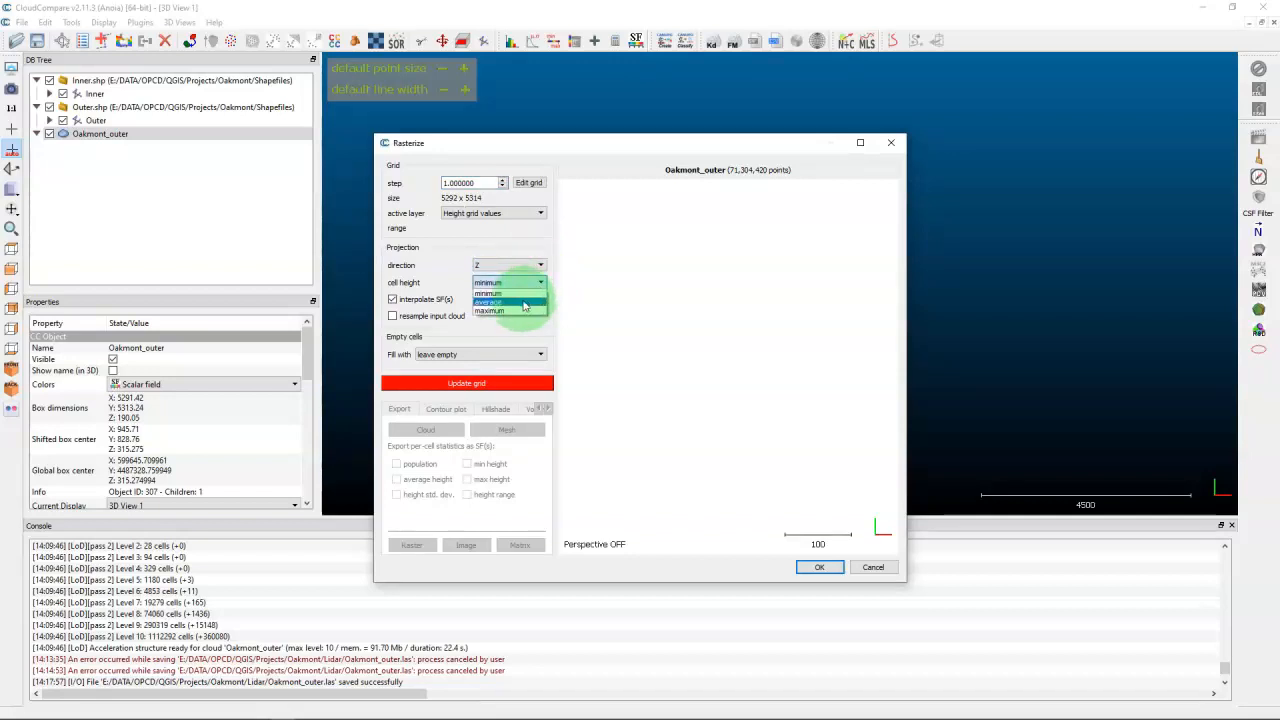
pyautogui.click(522, 302)
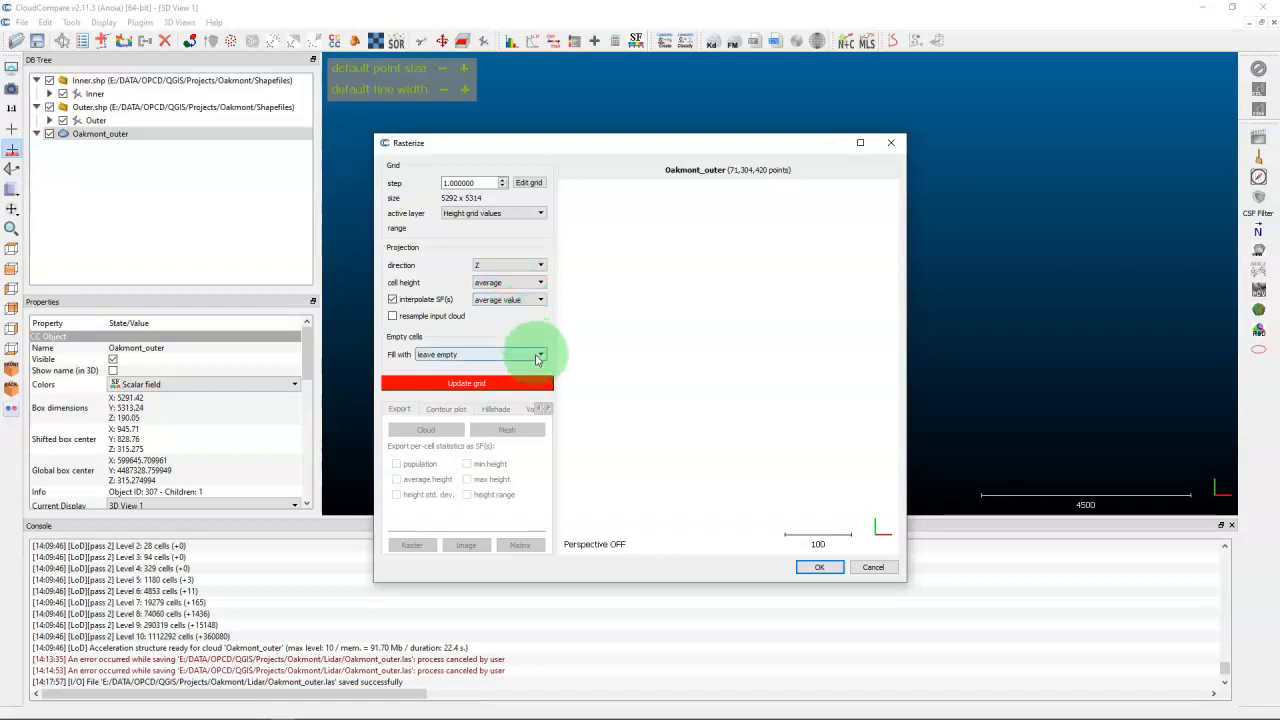
pyautogui.click(541, 356)
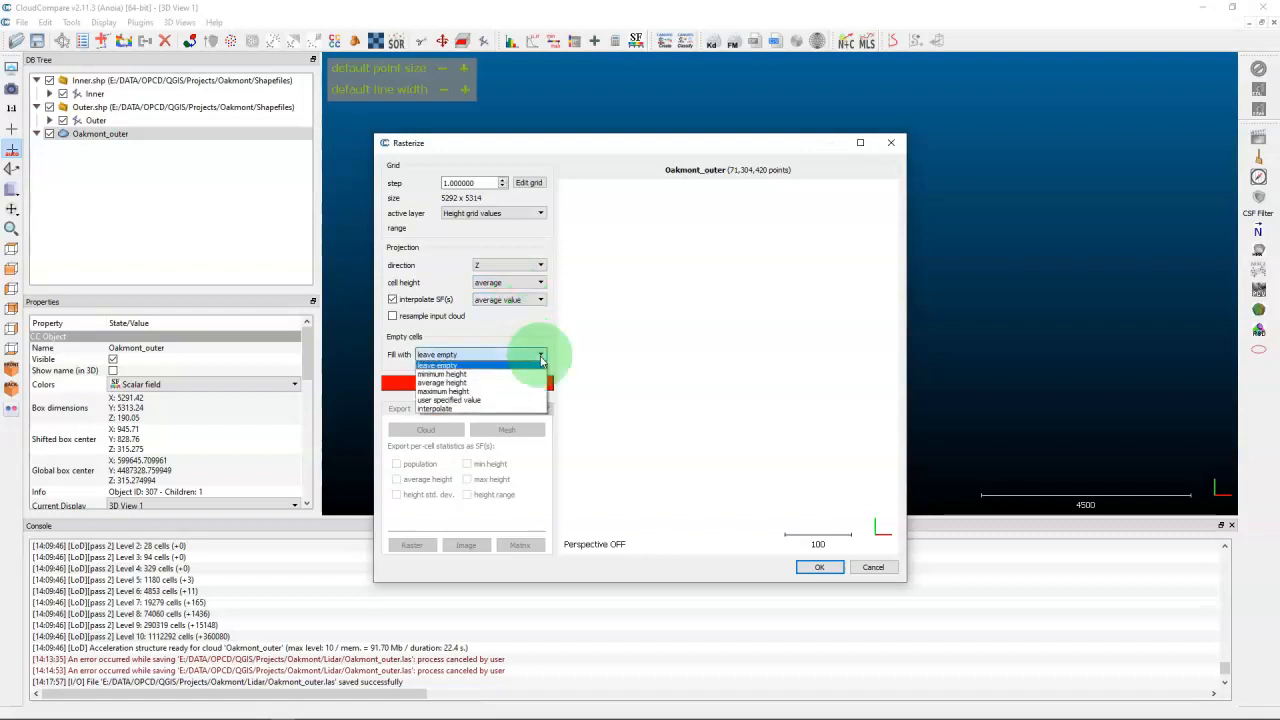
pyautogui.click(494, 408)
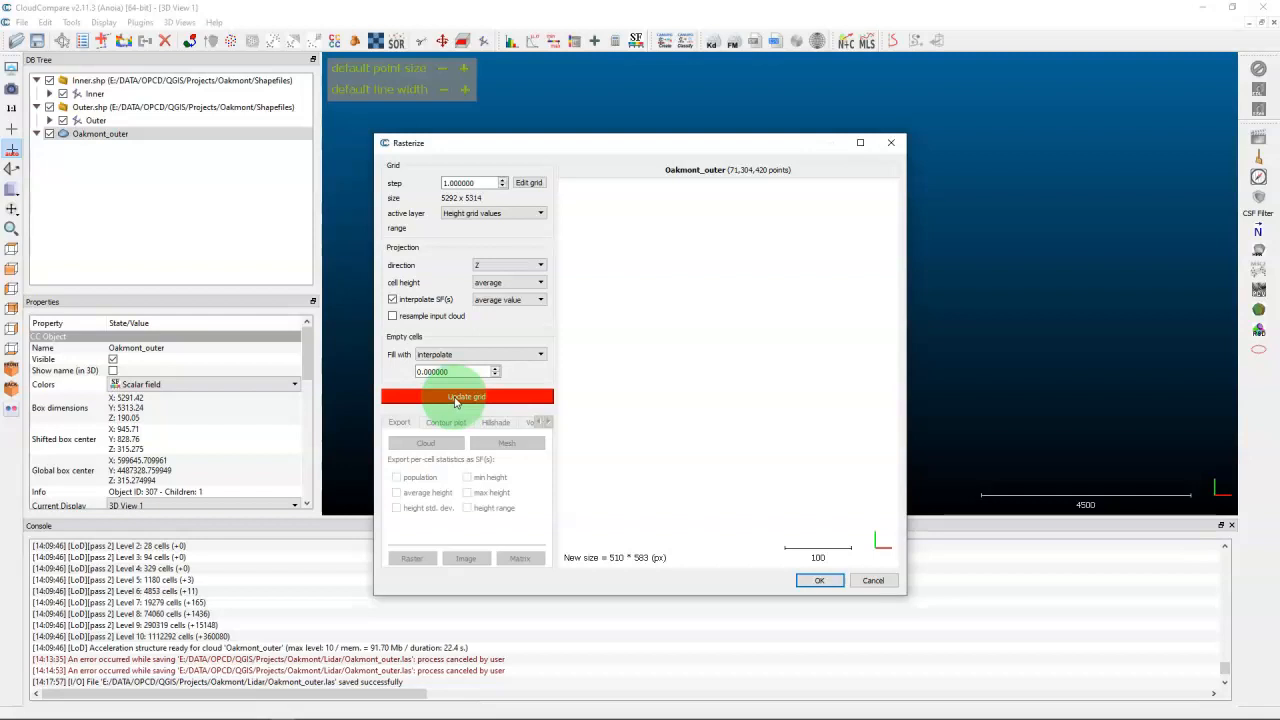
pyautogui.click(455, 399)
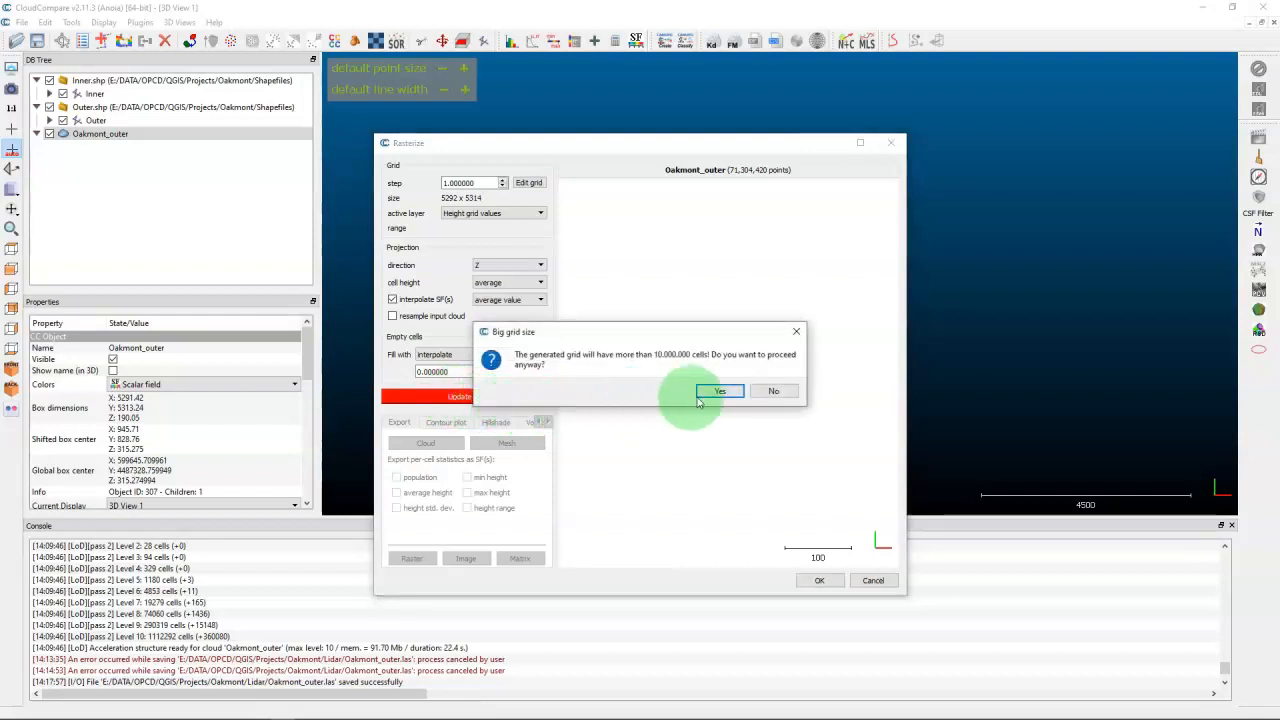
pyautogui.click(715, 393)
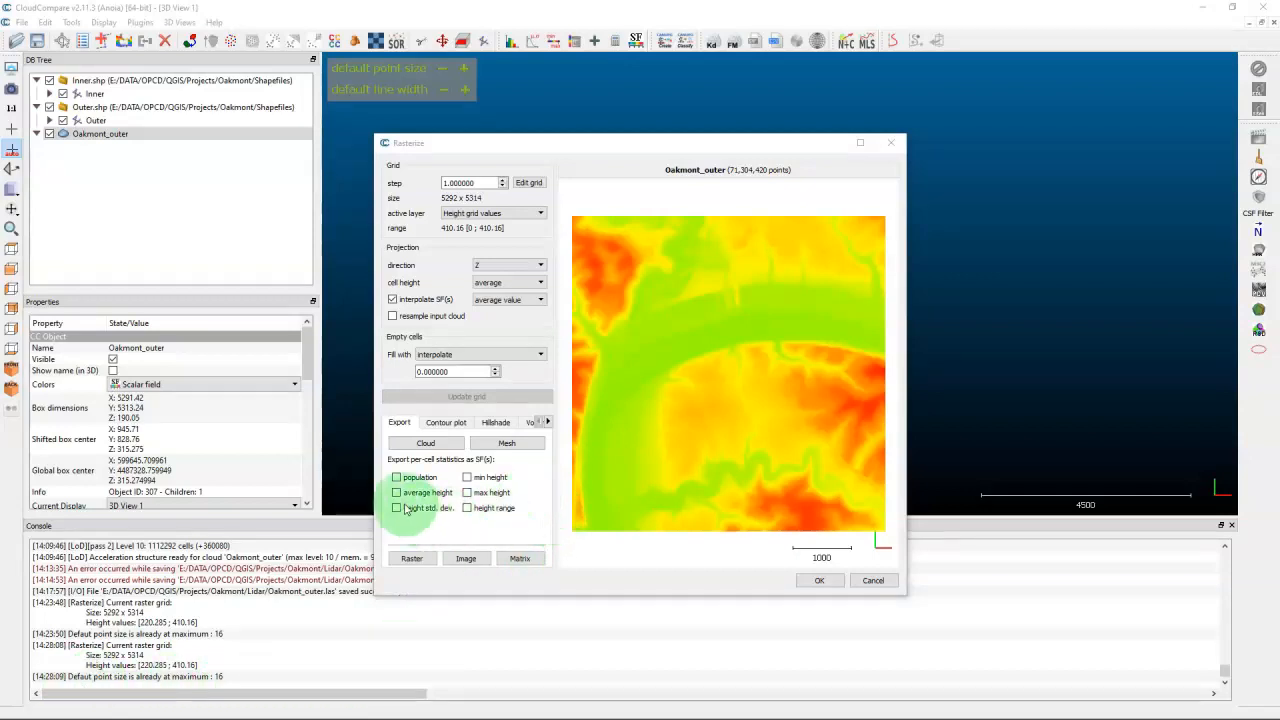
# Step: Include the average height statistic and export the grid heights as a GeoTIFF raster named Oakmont_outer in the Oakmont TIF folder, finishing the rasterization
pyautogui.click(397, 493)
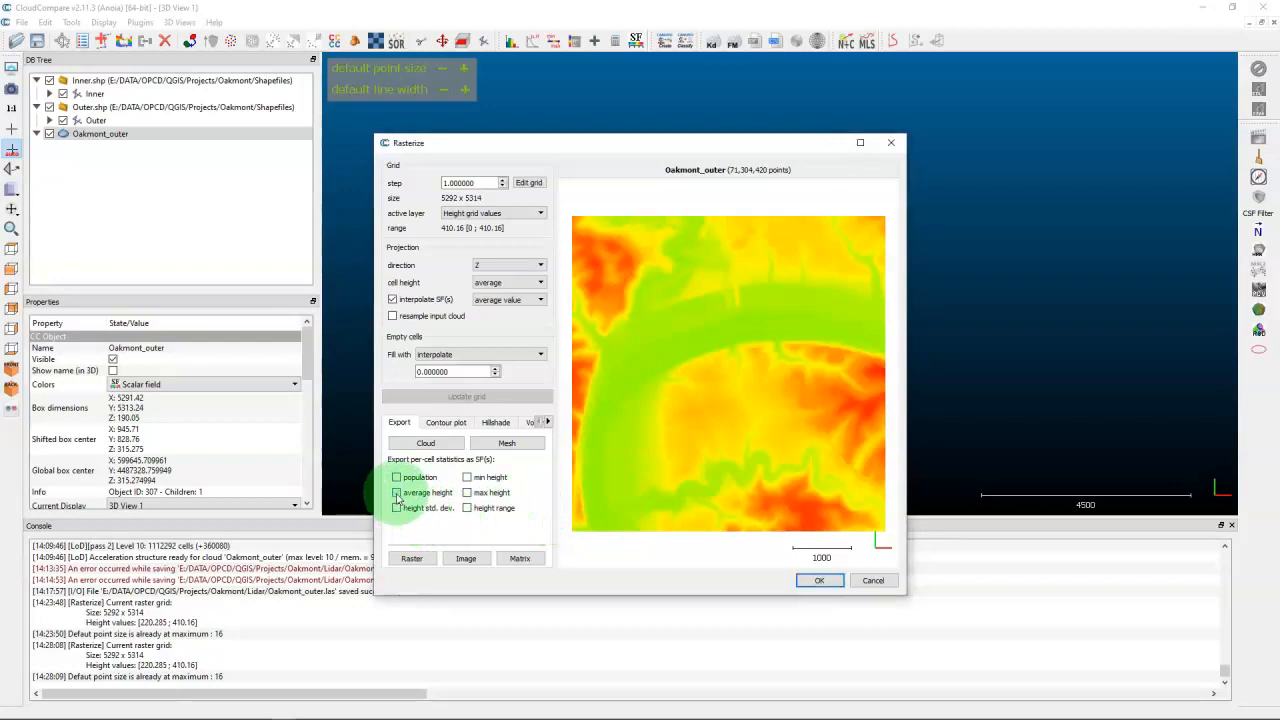
pyautogui.click(411, 559)
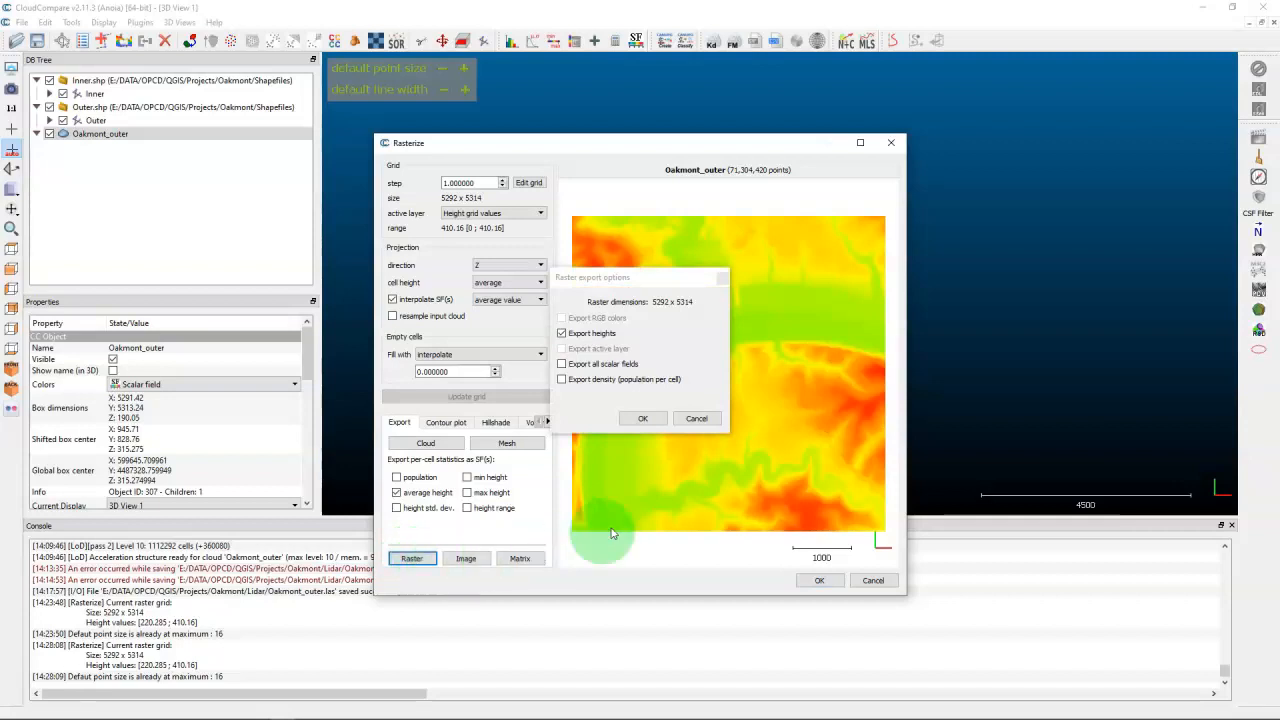
pyautogui.click(646, 420)
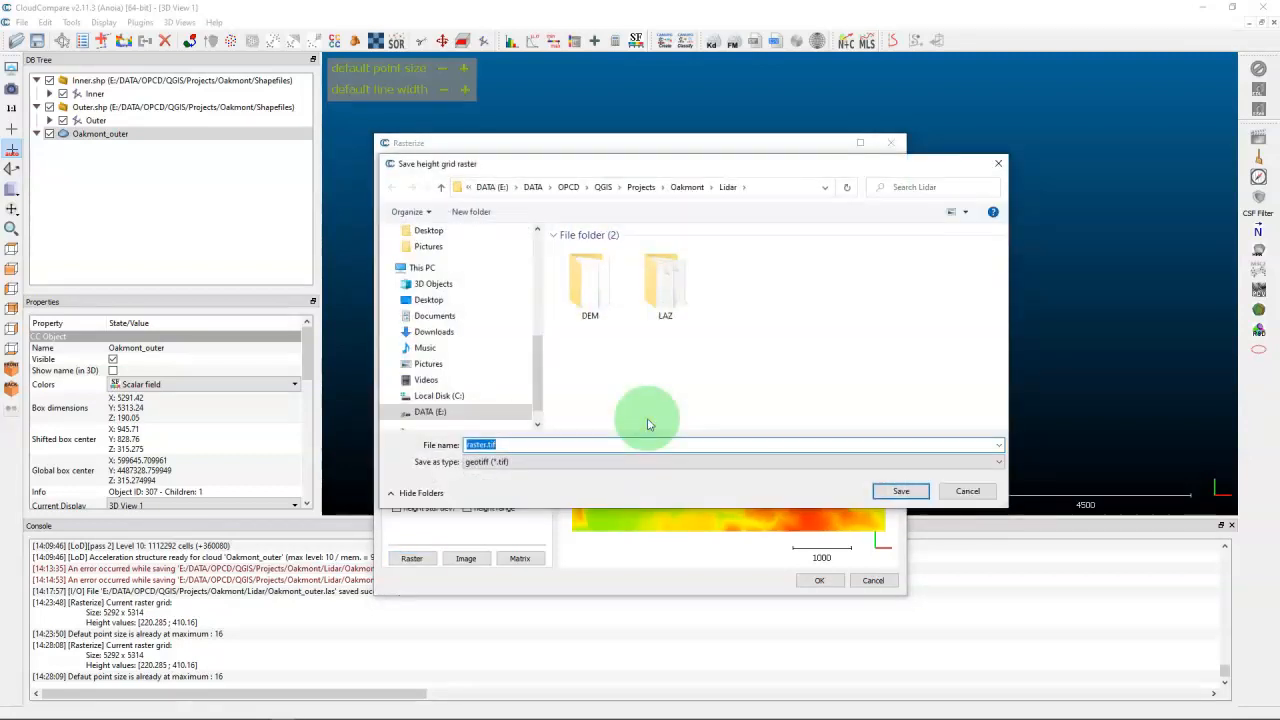
pyautogui.click(685, 188)
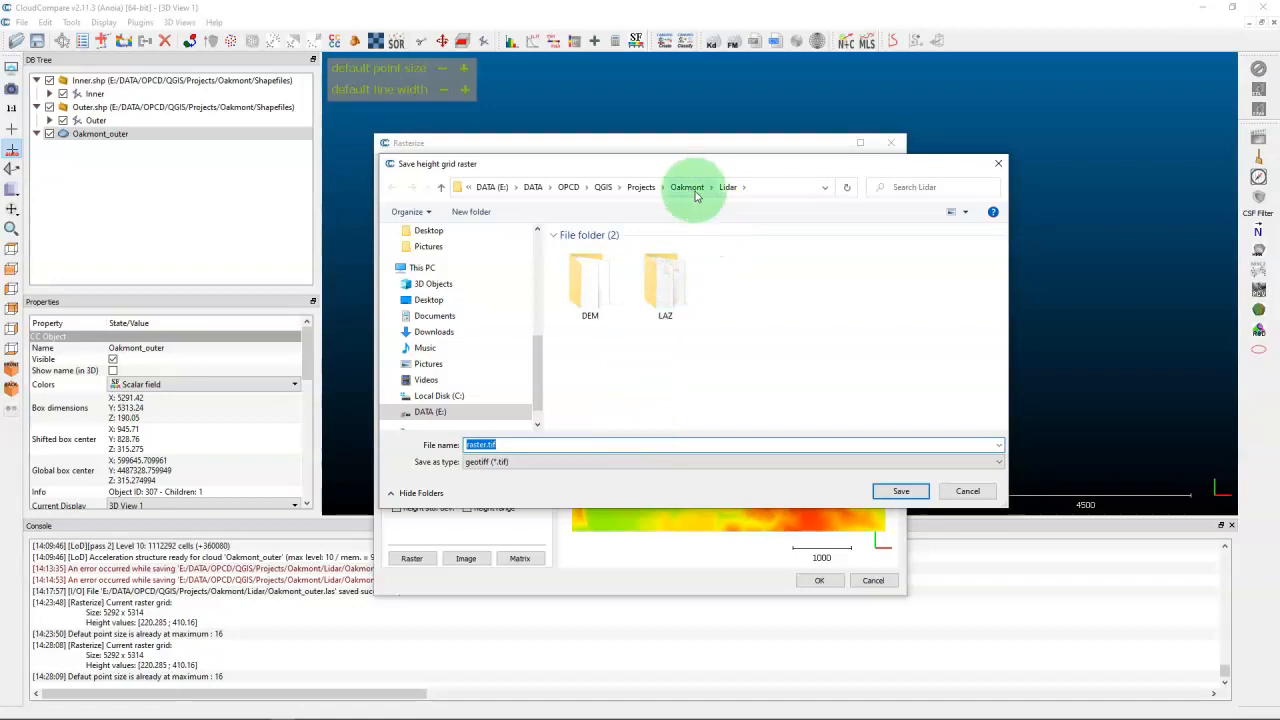
pyautogui.click(891, 288)
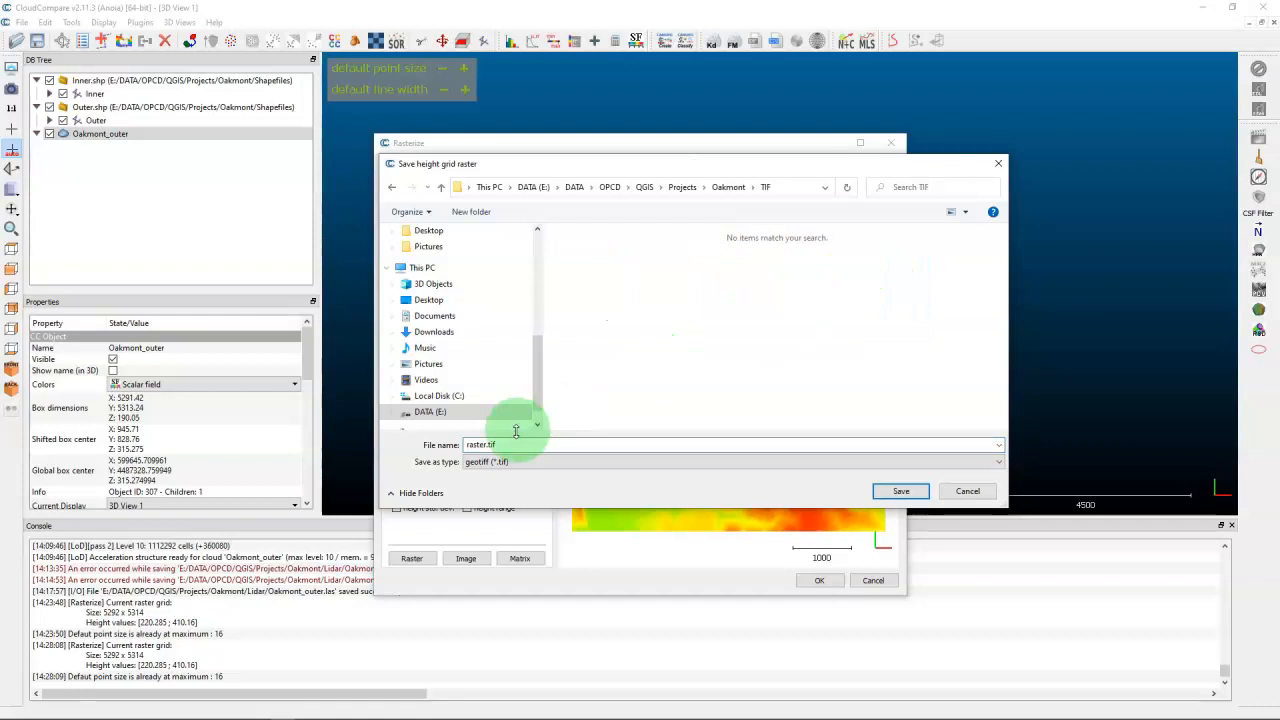
pyautogui.doubleClick(483, 444)
pyautogui.write('Oak')
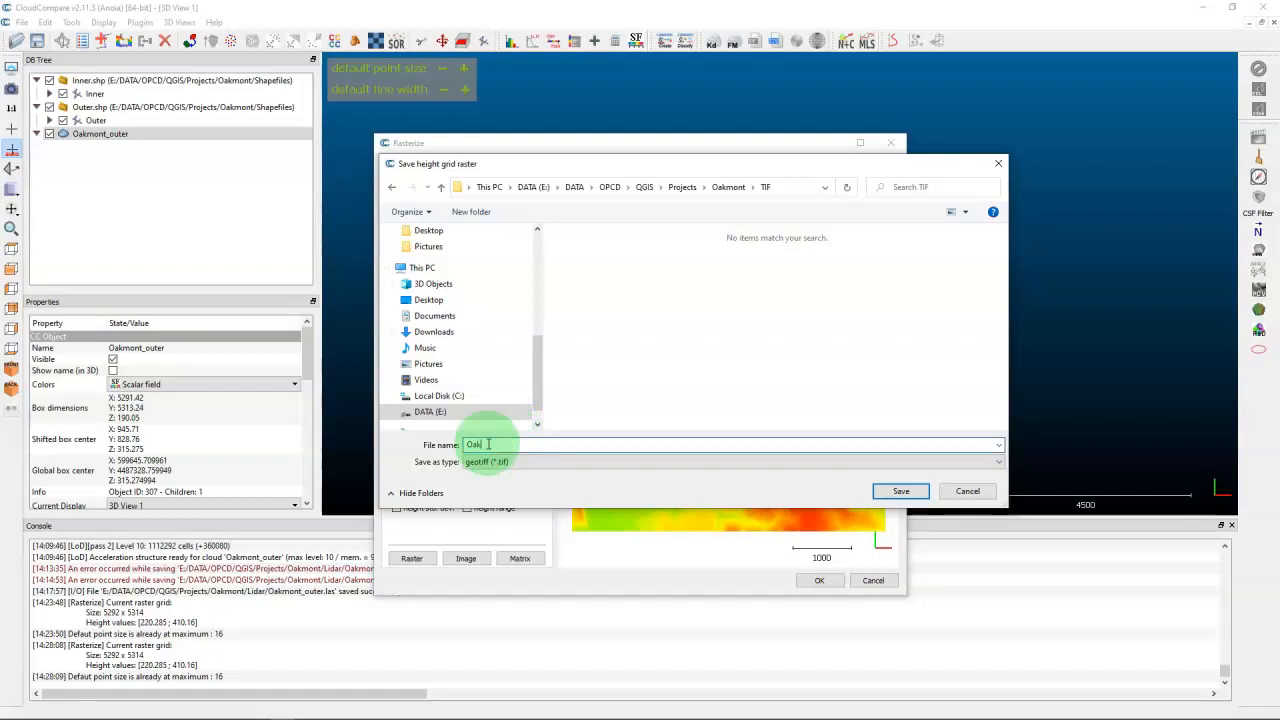
pyautogui.write('mont_outer')
pyautogui.click(901, 492)
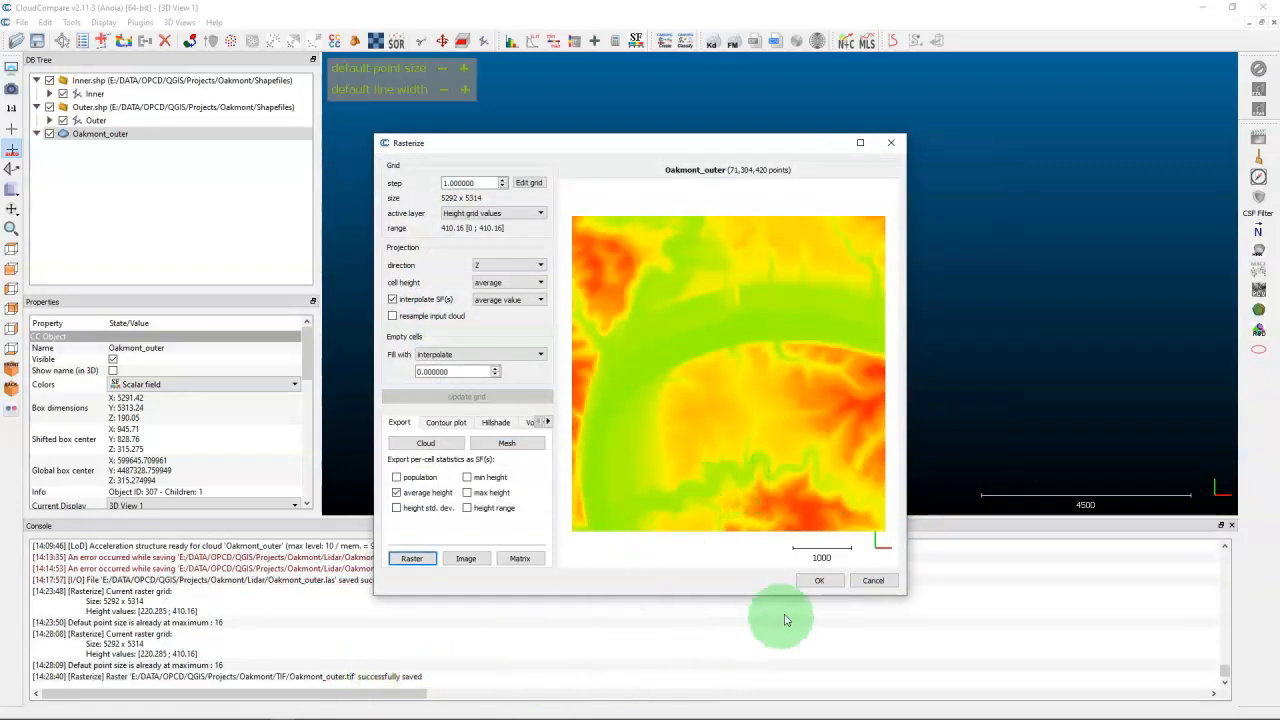
pyautogui.click(819, 581)
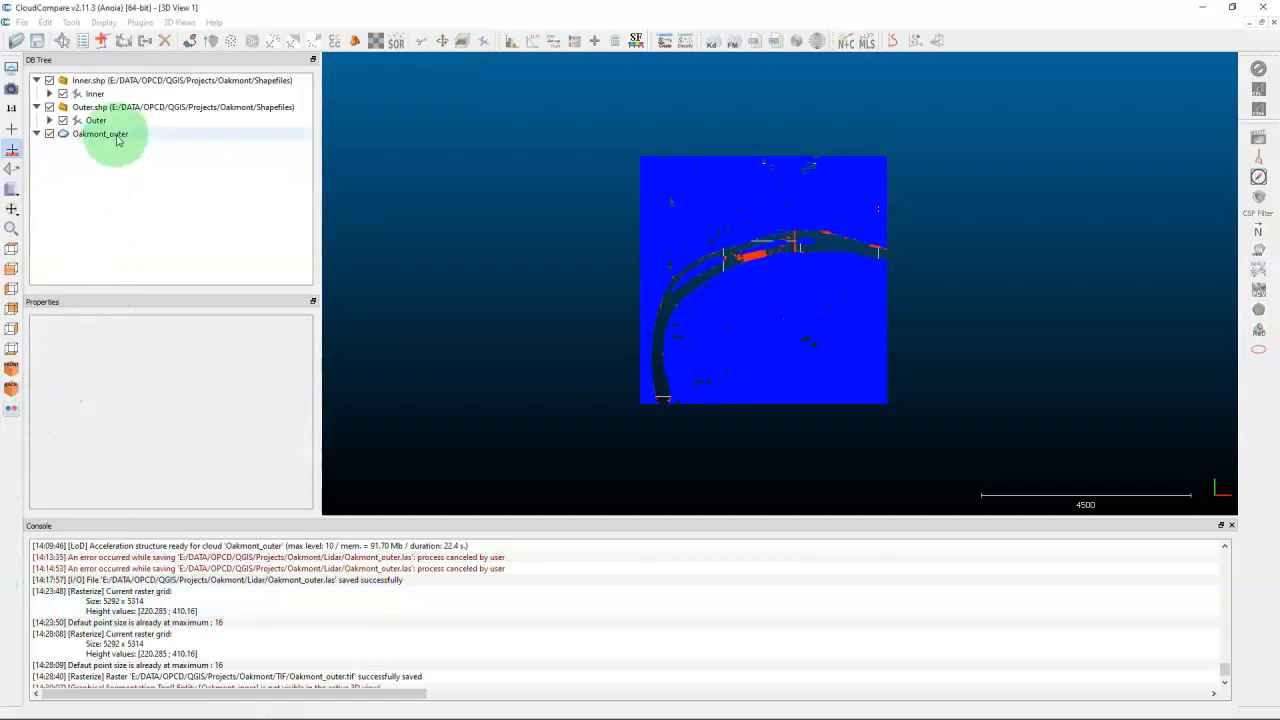
# Step: Rename the Oakmont_outer cloud as Oakmont_inner
pyautogui.click(100, 134)
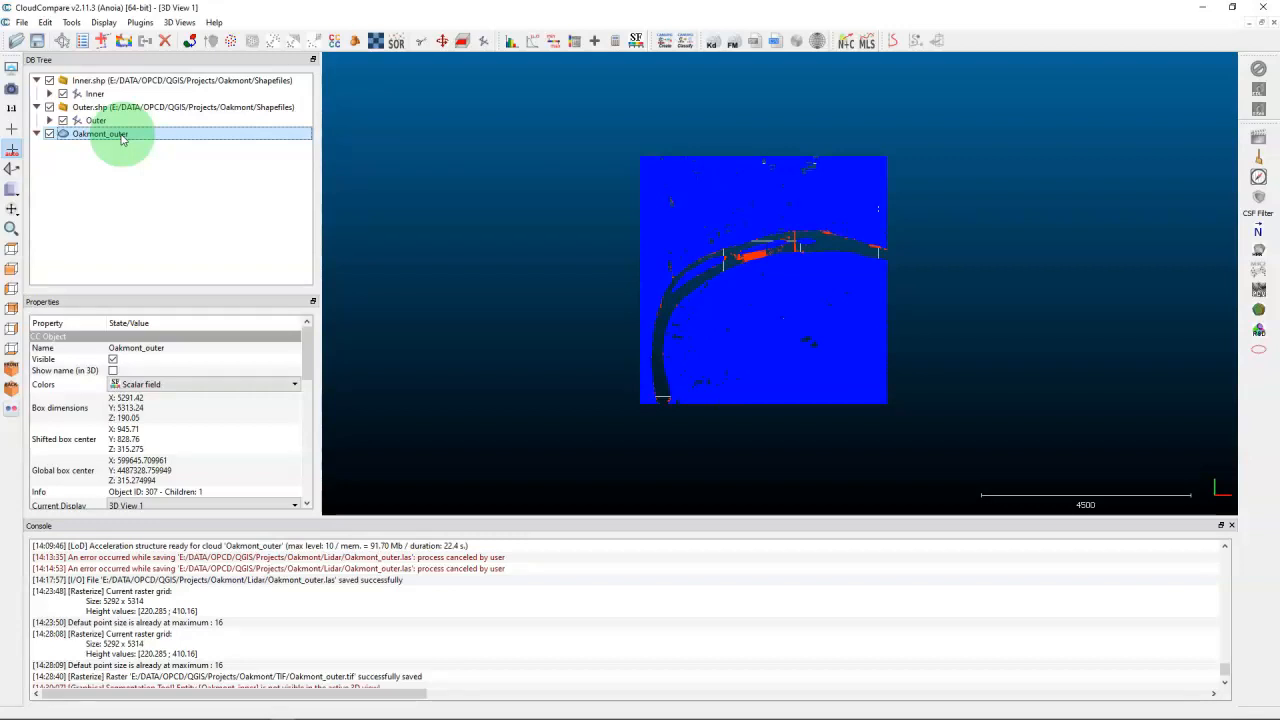
pyautogui.doubleClick(106, 135)
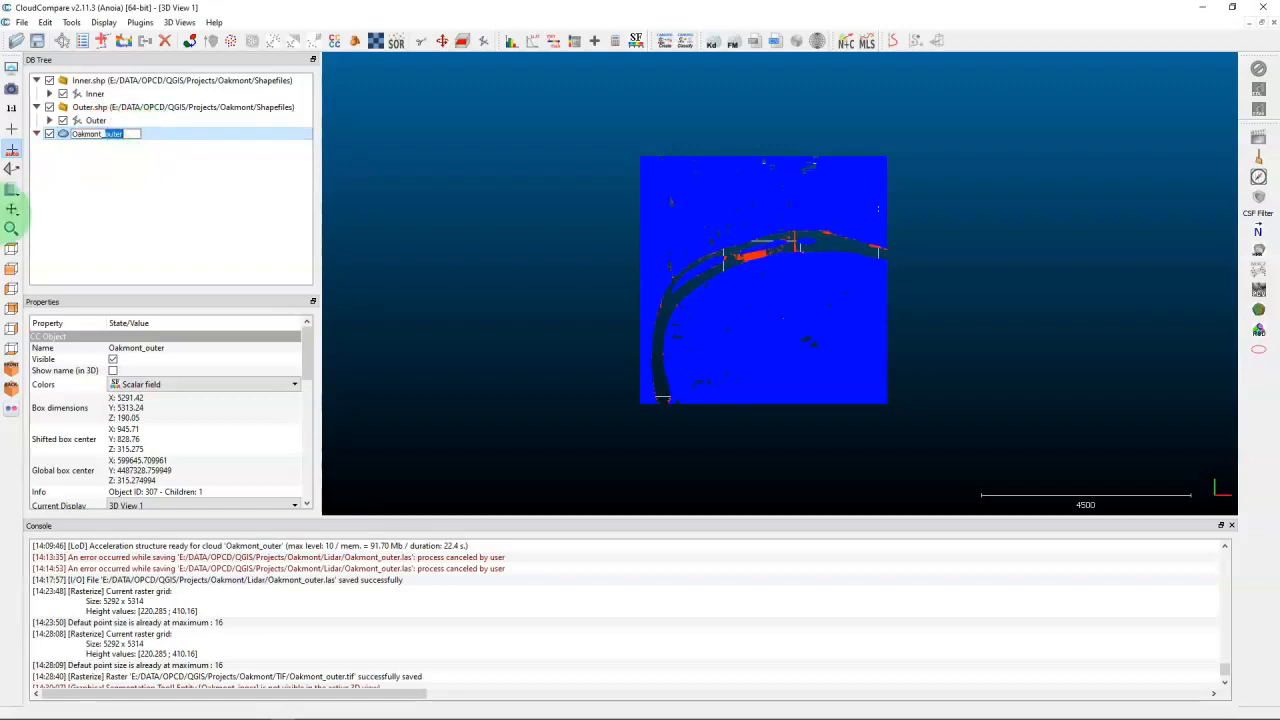
pyautogui.write('inne')
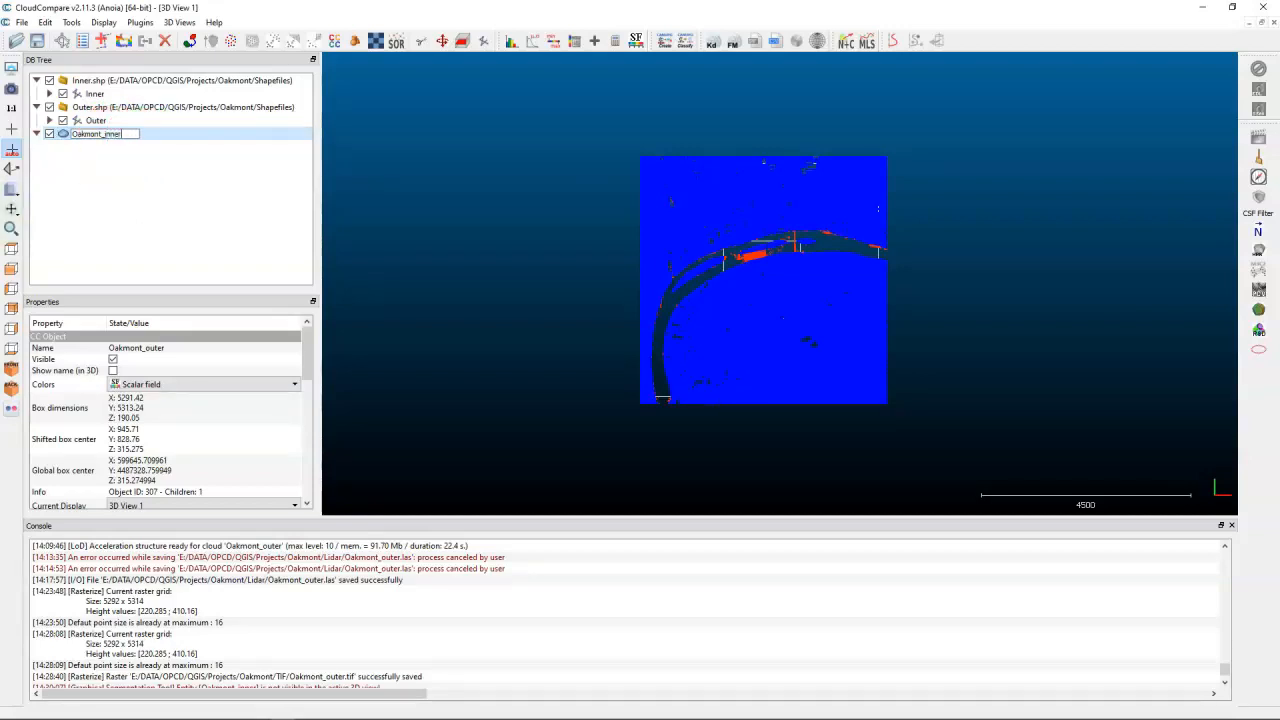
pyautogui.click(143, 189)
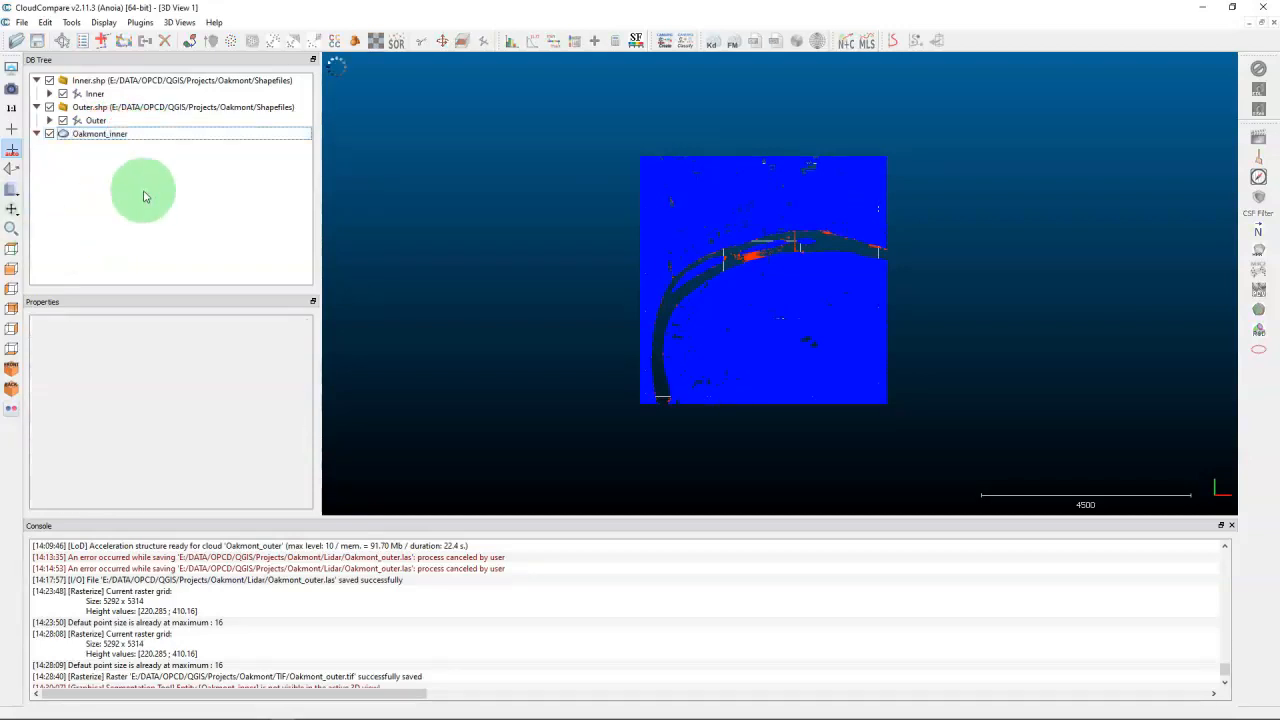
# Step: Hide the Oakmont_inner cloud and segment it with a rectangle slightly larger than the inner boundary, separating the points inside
pyautogui.click(58, 134)
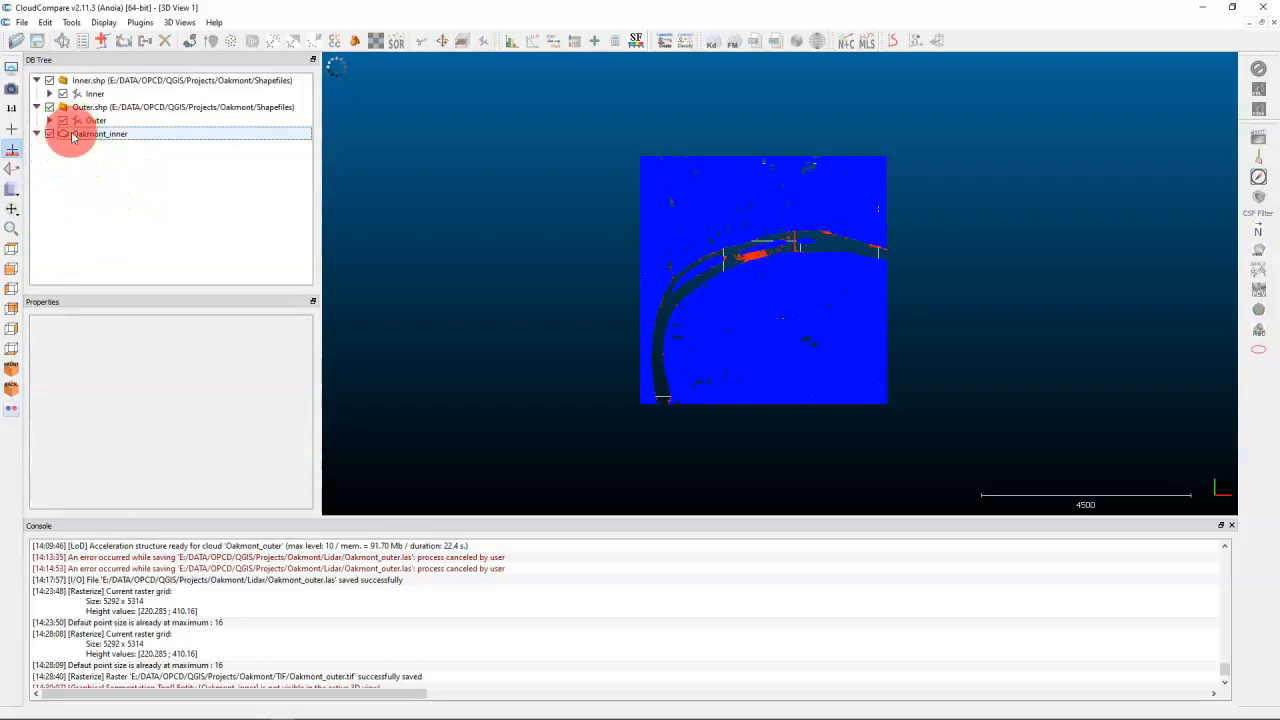
pyautogui.click(48, 134)
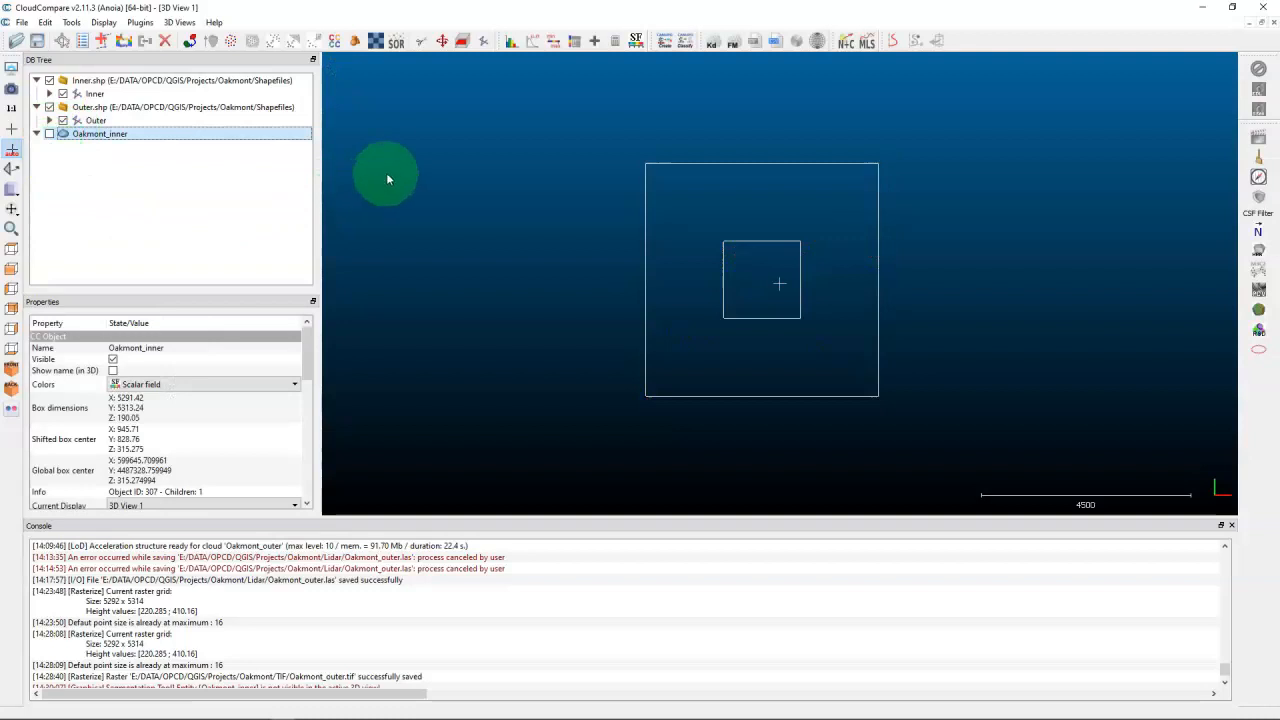
pyautogui.moveTo(425, 86)
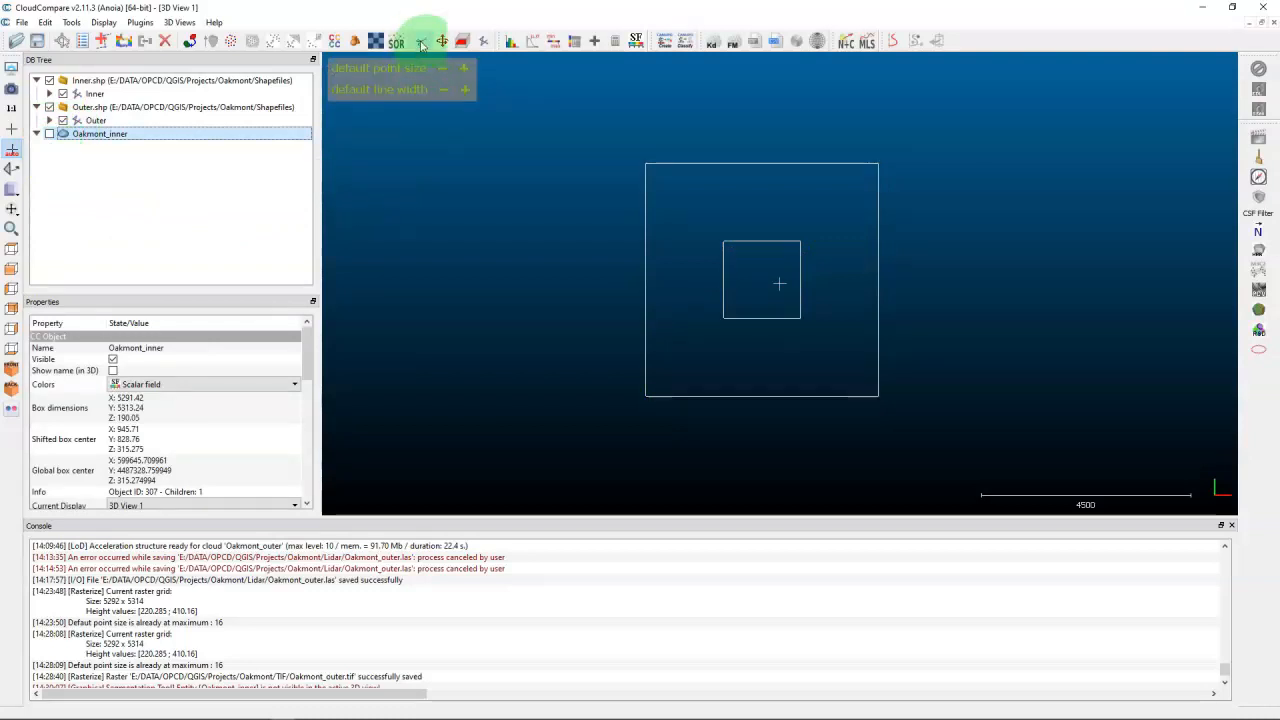
pyautogui.click(421, 45)
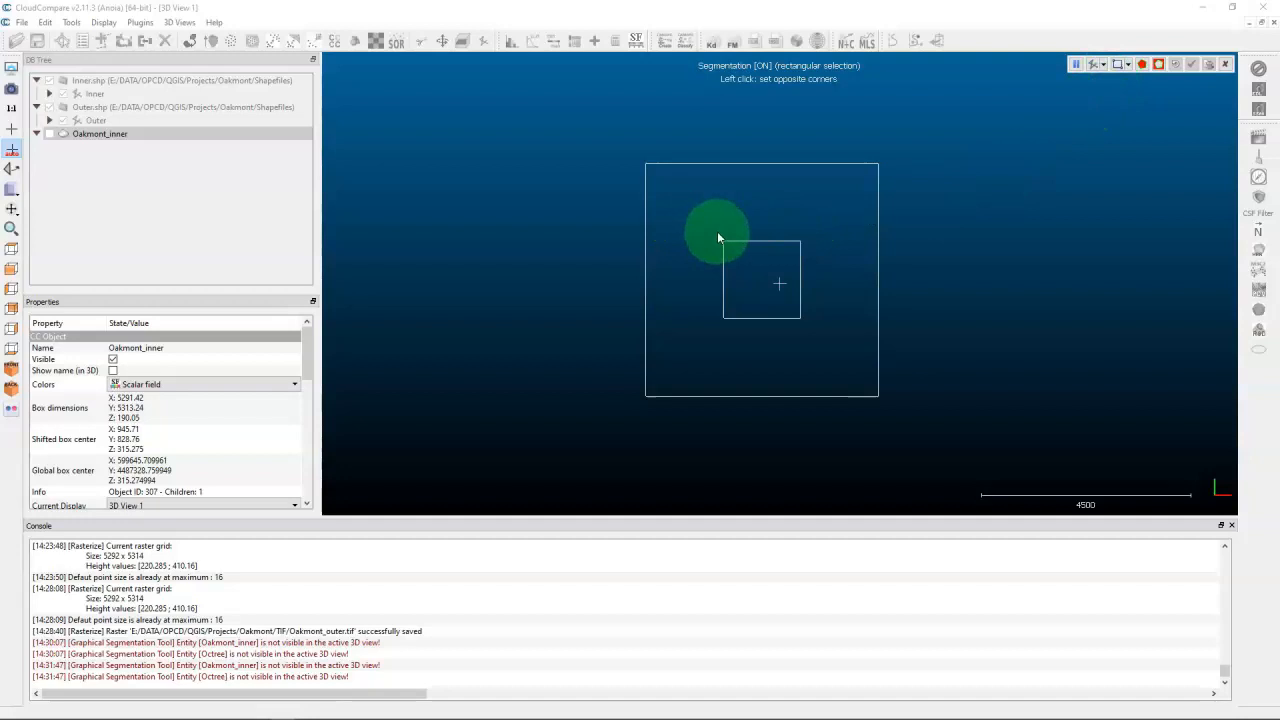
pyautogui.moveTo(716, 237); pyautogui.dragTo(810, 326)
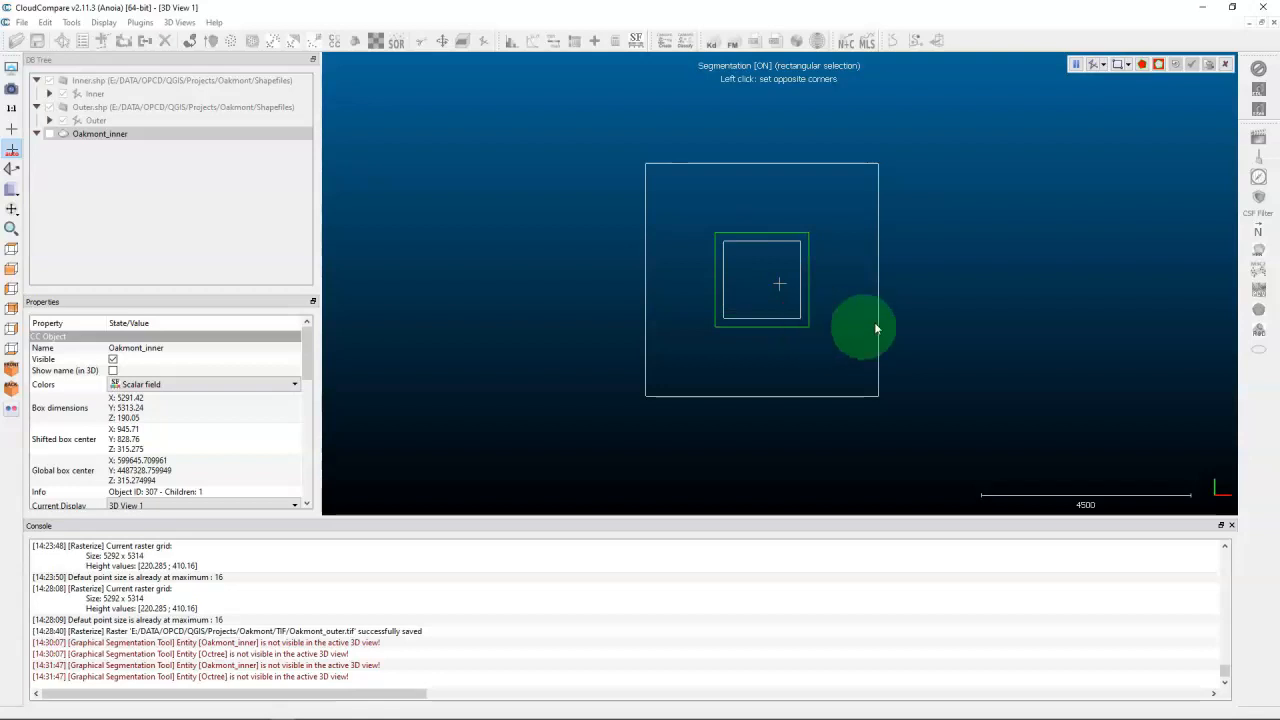
pyautogui.click(1141, 66)
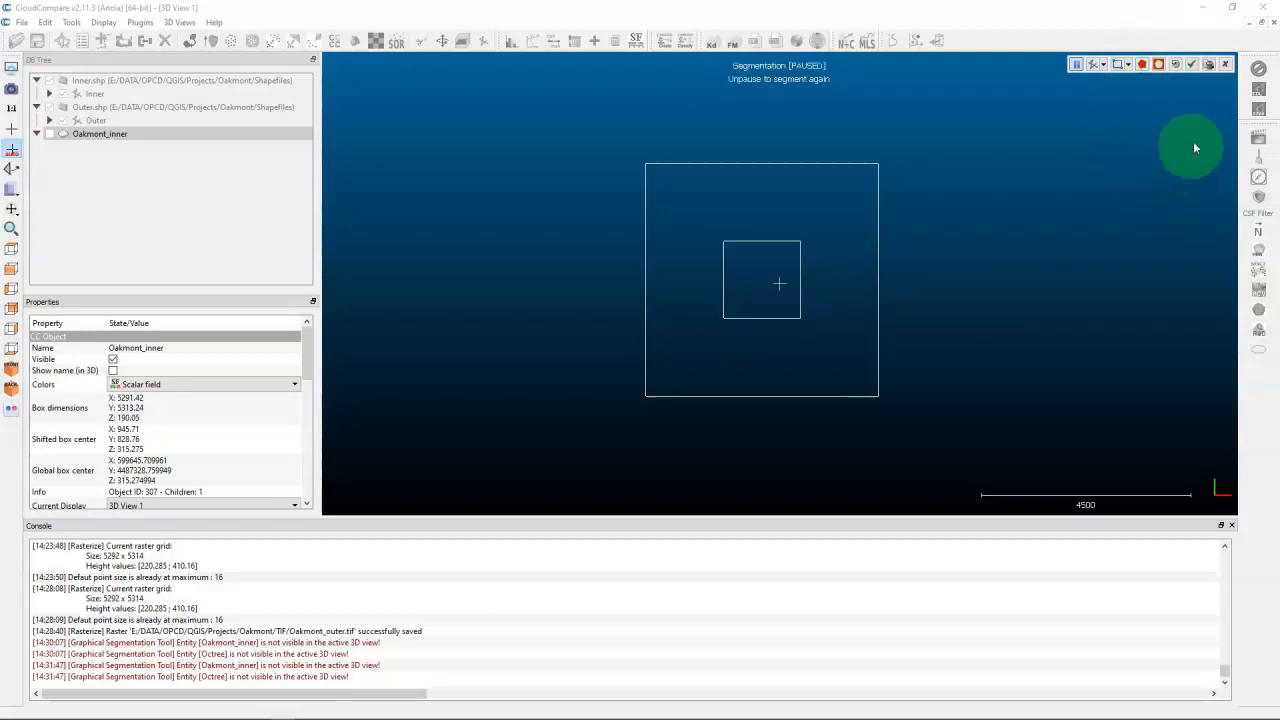
pyautogui.click(1191, 64)
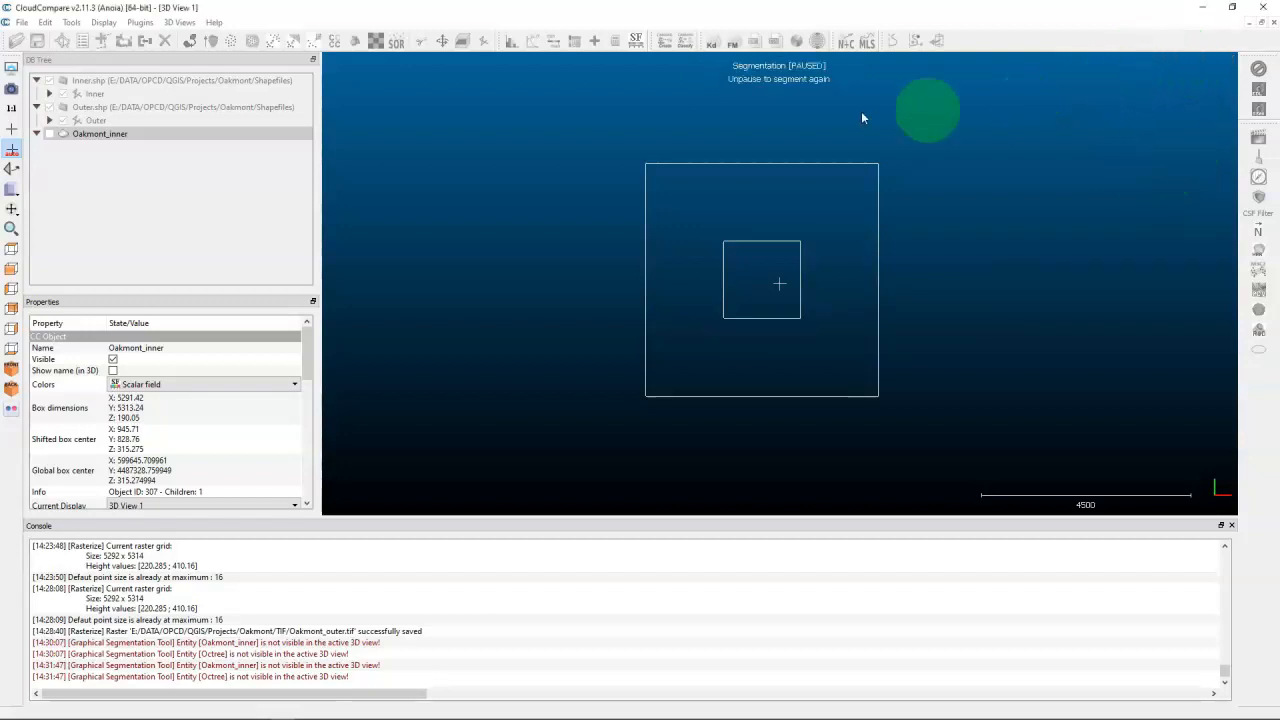
# Step: Delete the Oakmont_inner.remaining cloud
pyautogui.click(135, 136)
pyautogui.rightClick(135, 135)
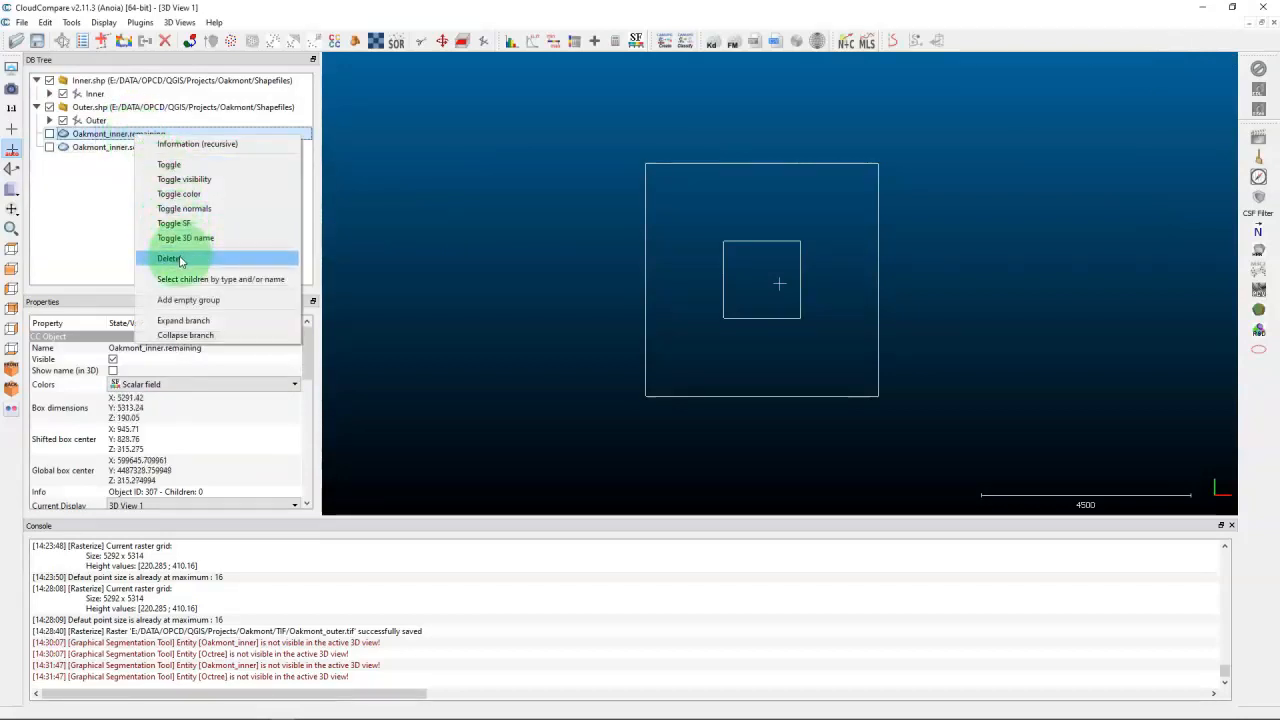
pyautogui.click(180, 258)
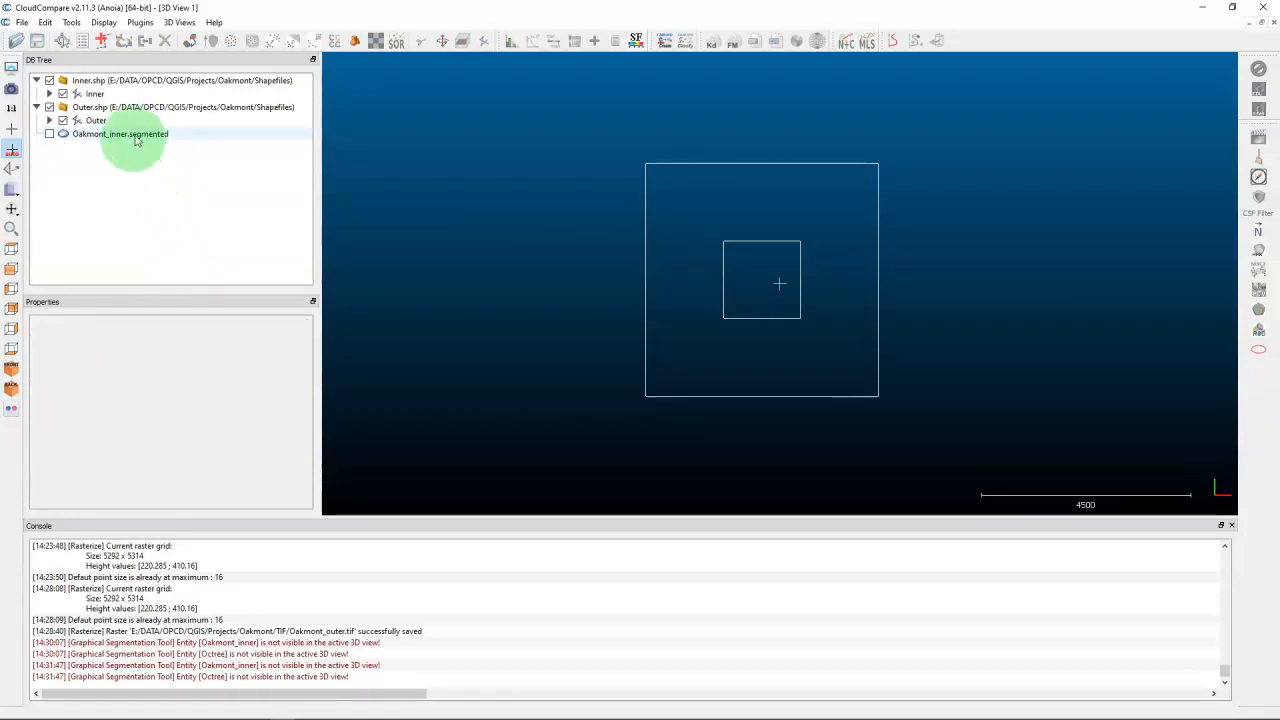
# Step: Rename the segmented cloud as Oakmont_inner
pyautogui.click(129, 139)
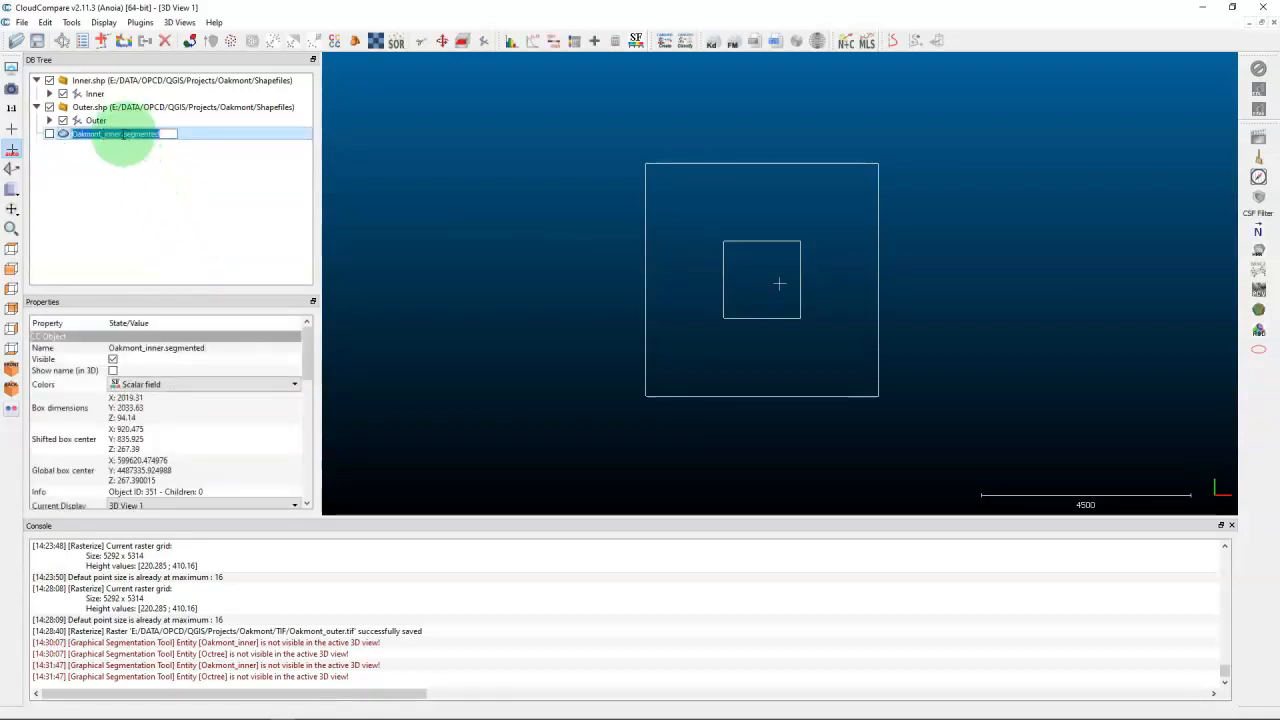
pyautogui.click(122, 137)
pyautogui.moveTo(122, 134); pyautogui.dragTo(197, 134)
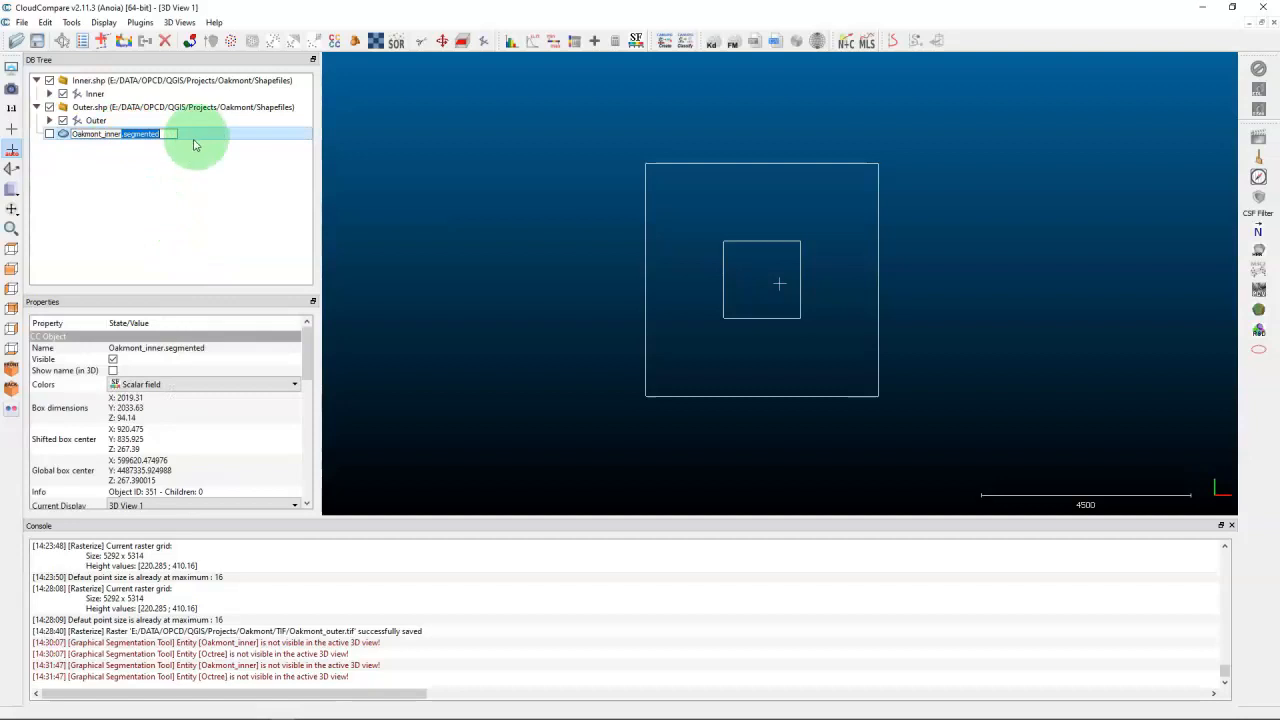
pyautogui.press('BackSpace')
pyautogui.click(149, 216)
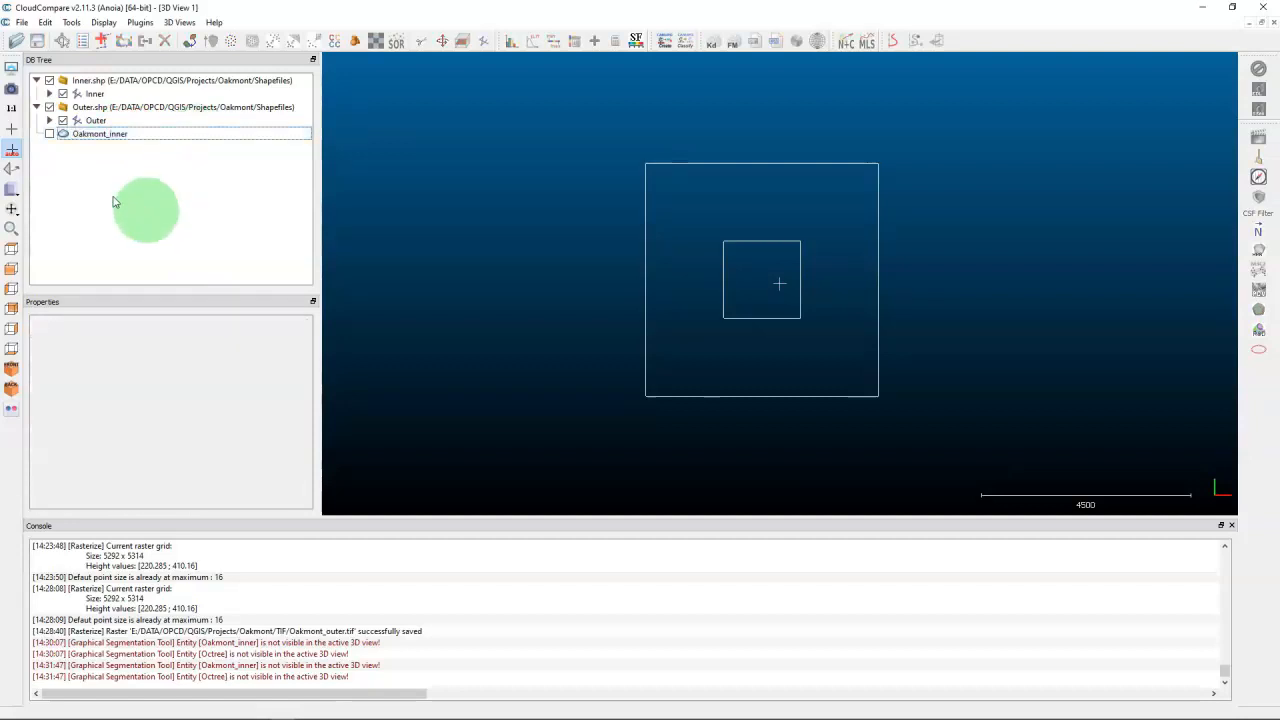
# Step: Show the cropped Oakmont_inner cloud and save it as Oakmont_inner.las in the Lidar folder, at the original resolution
pyautogui.click(49, 136)
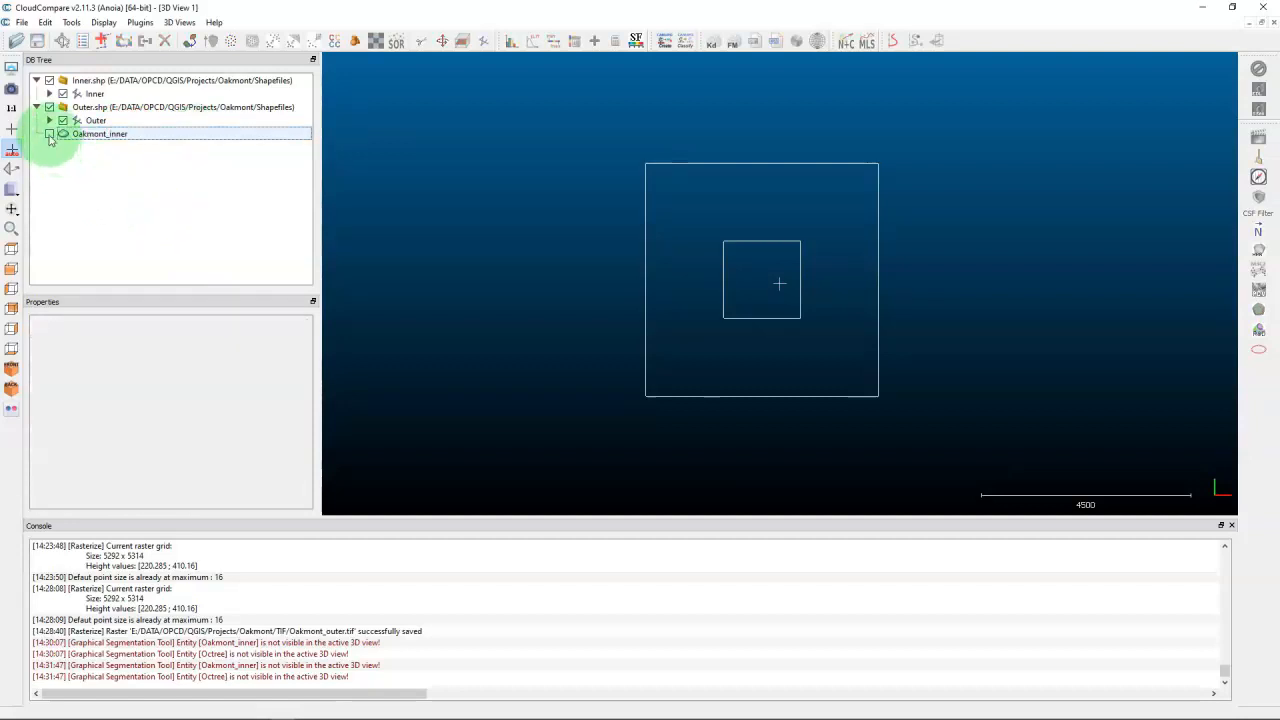
pyautogui.click(88, 136)
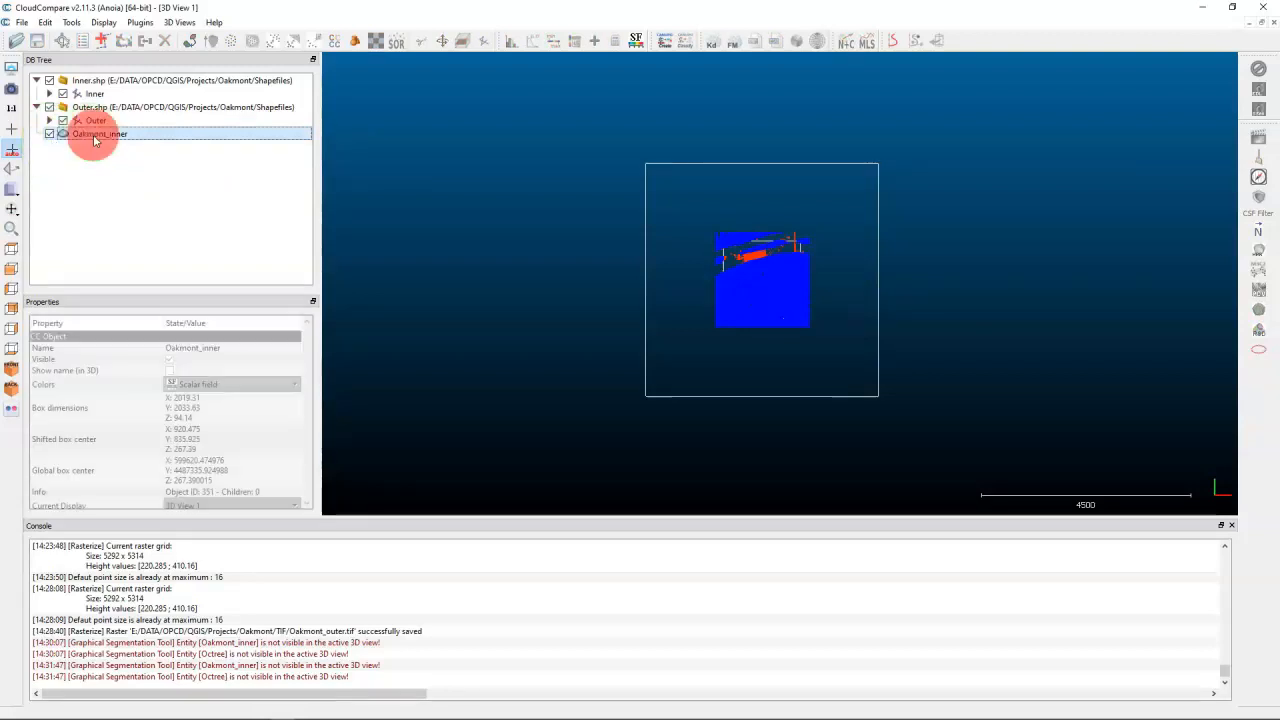
pyautogui.click(37, 40)
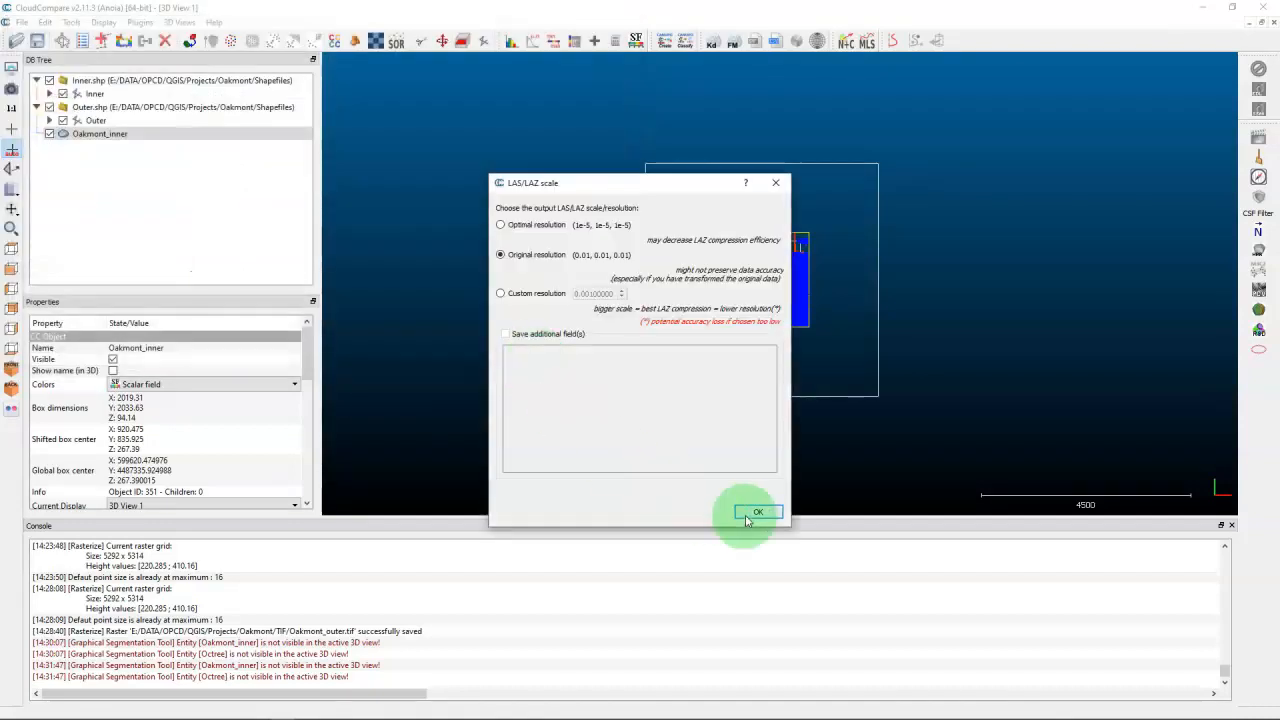
pyautogui.click(756, 513)
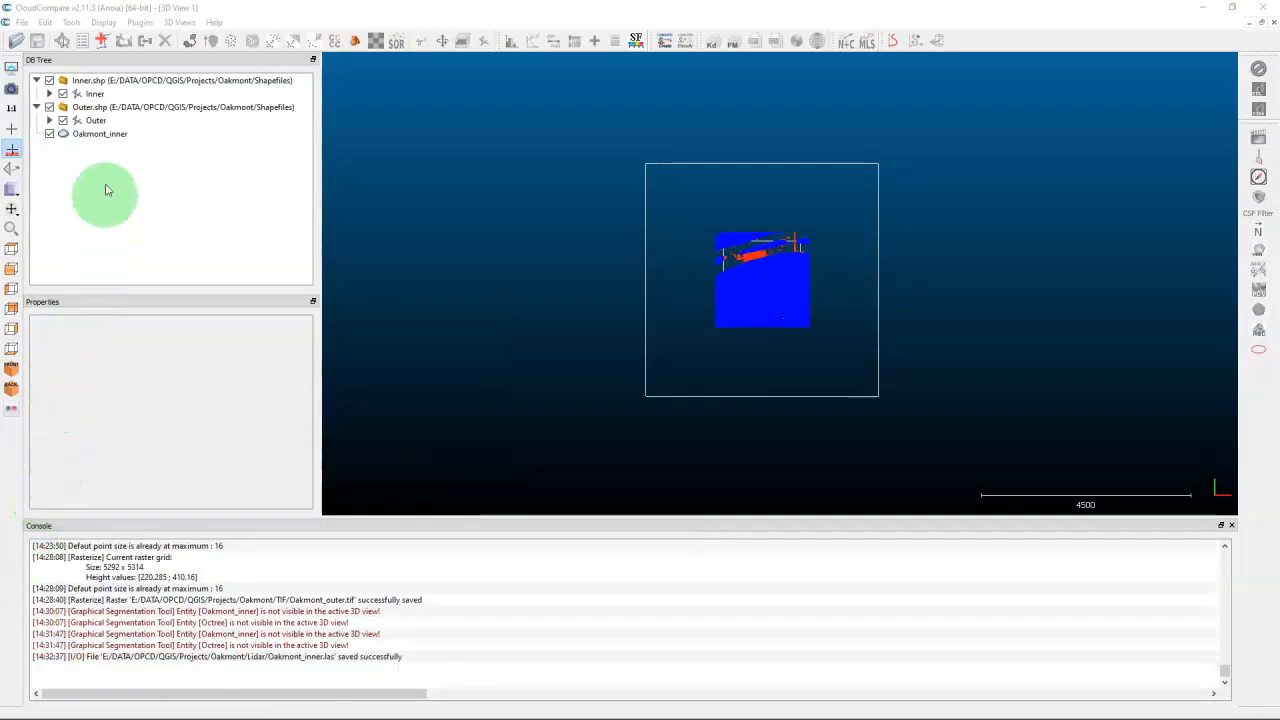
# Step: Rasterize Oakmont_inner with a grid step of 0.25 and generate the grid, accepting its large size
pyautogui.click(108, 137)
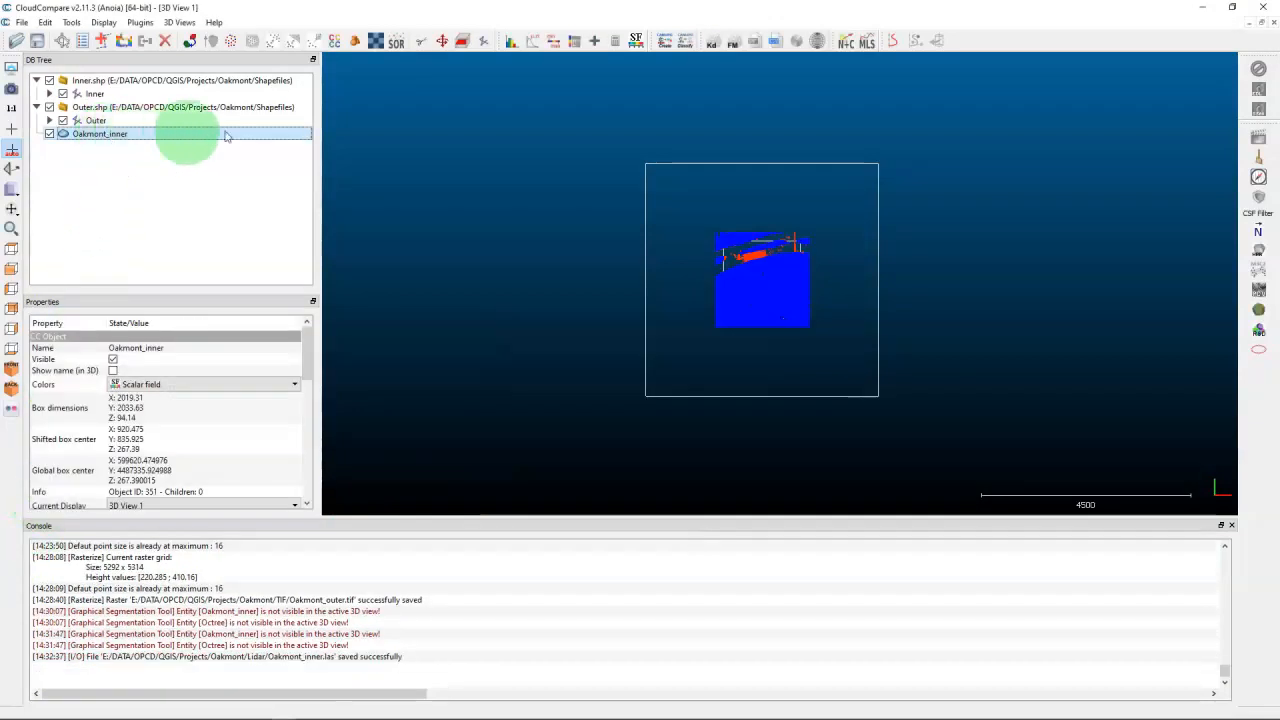
pyautogui.click(375, 41)
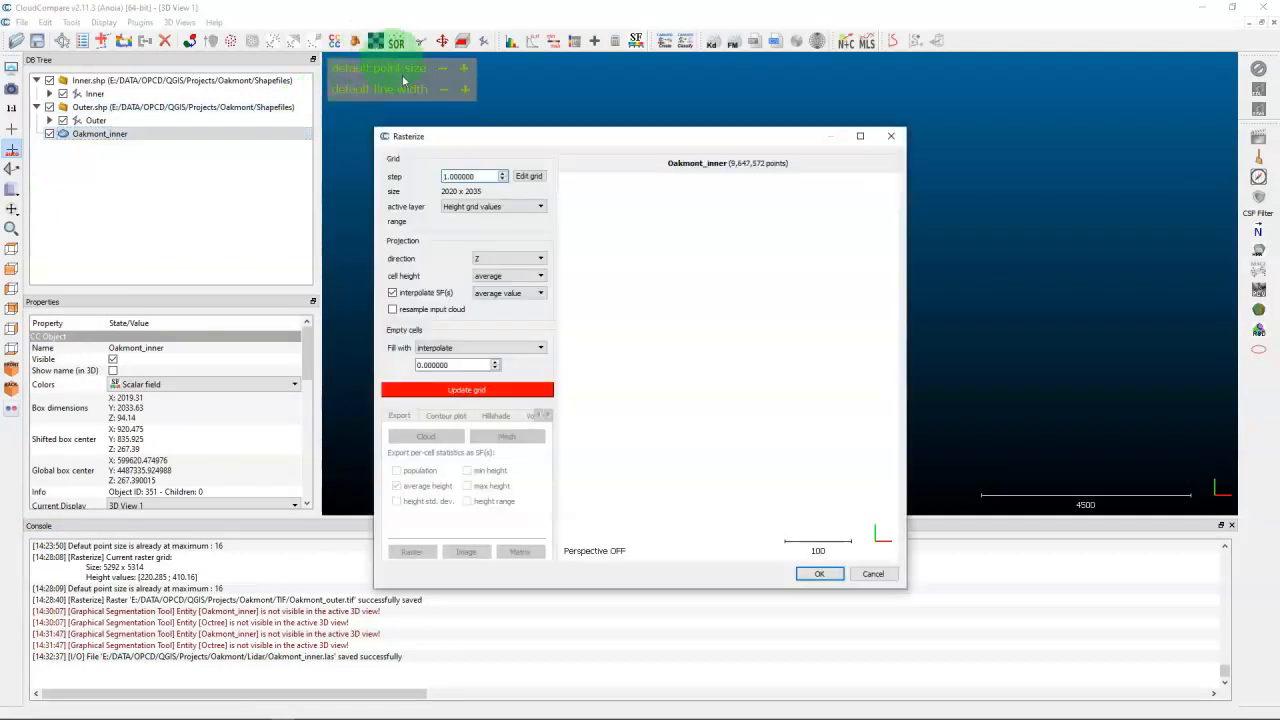
pyautogui.moveTo(482, 177); pyautogui.dragTo(451, 176)
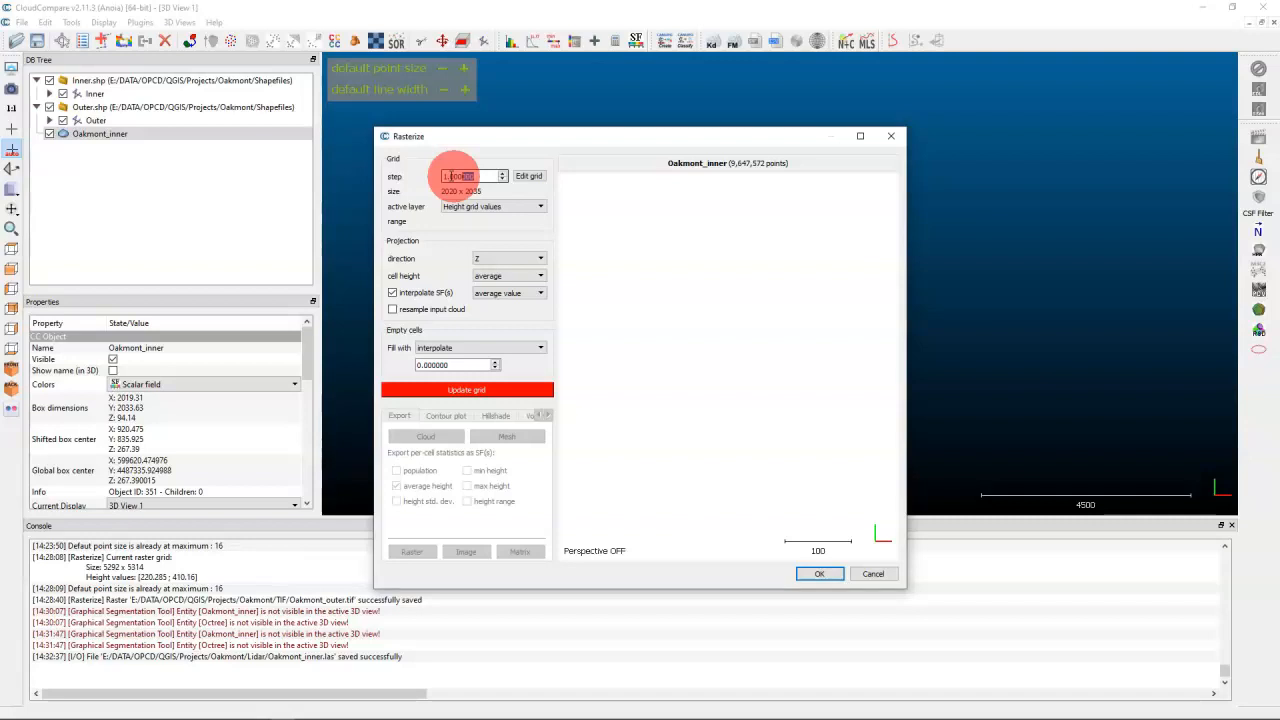
pyautogui.moveTo(455, 176); pyautogui.dragTo(409, 178)
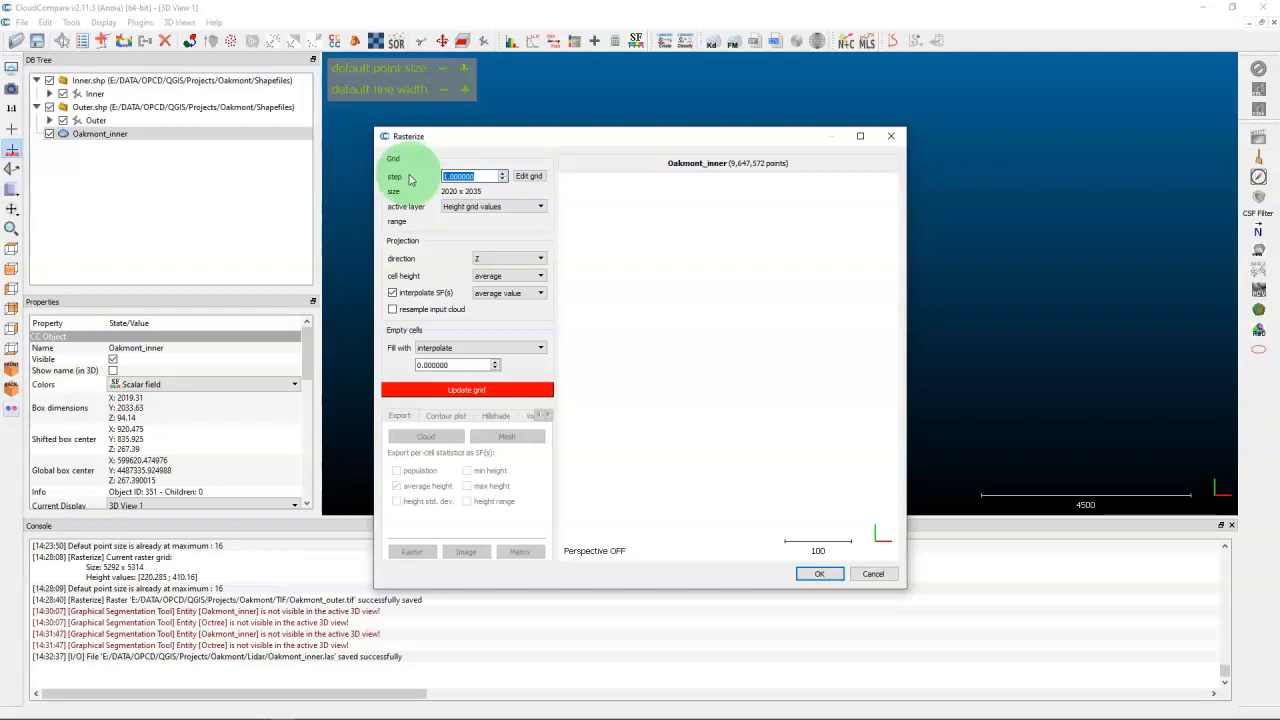
pyautogui.write('0.25')
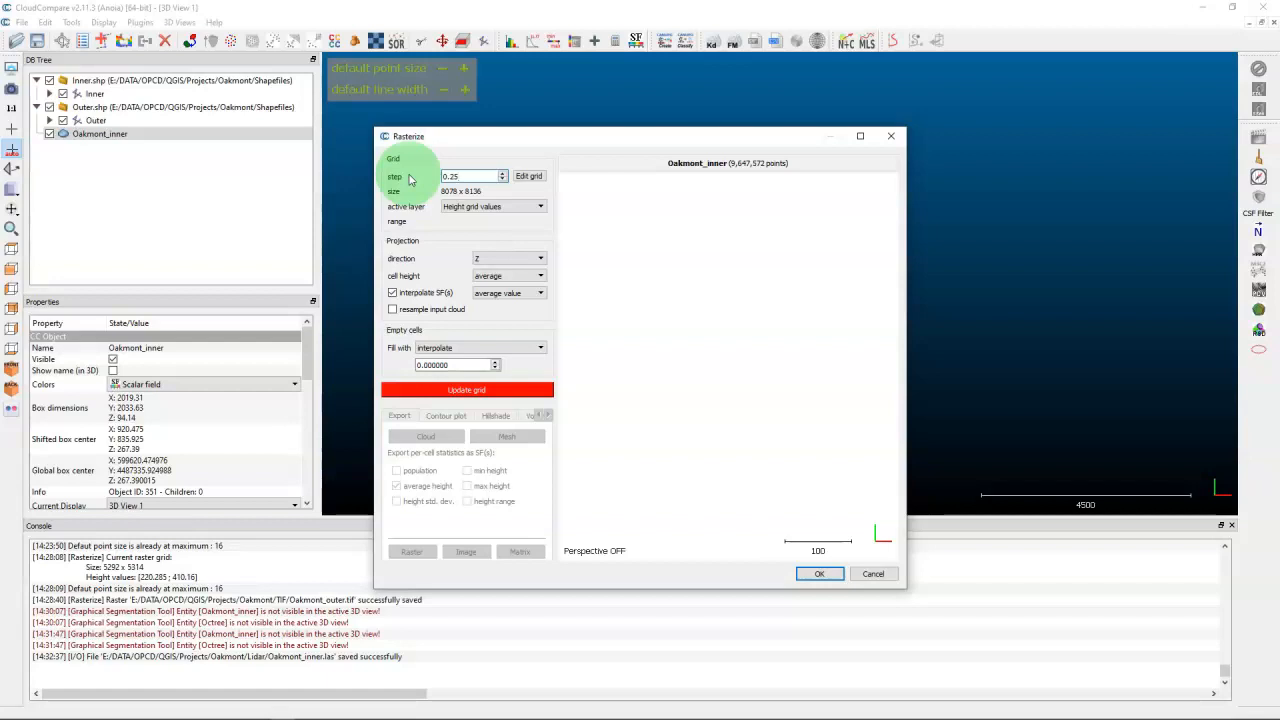
pyautogui.click(475, 177)
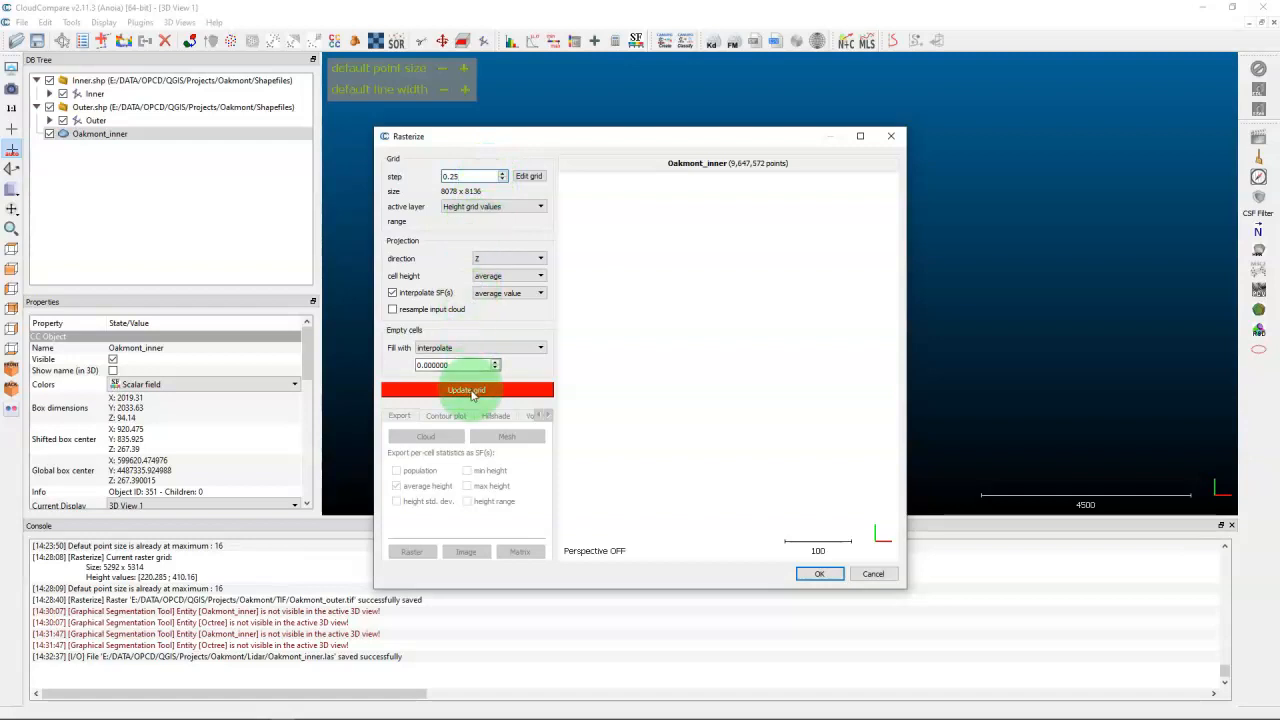
pyautogui.click(472, 392)
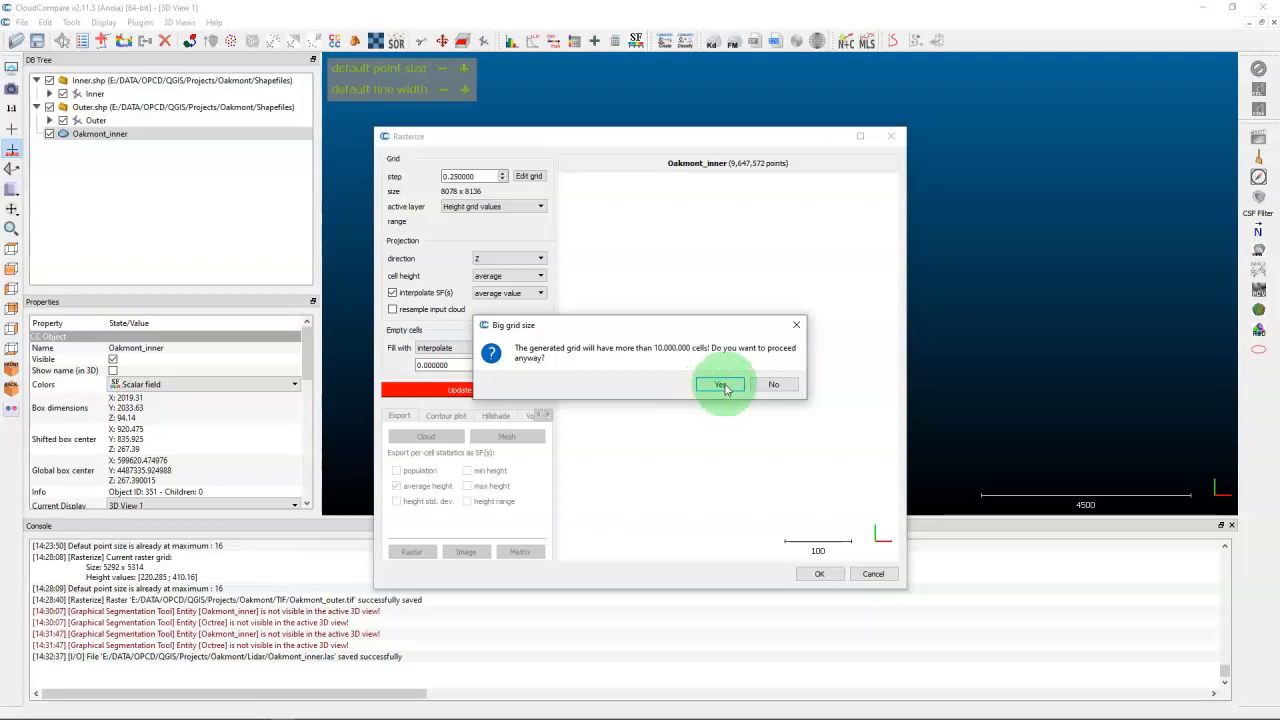
pyautogui.click(724, 387)
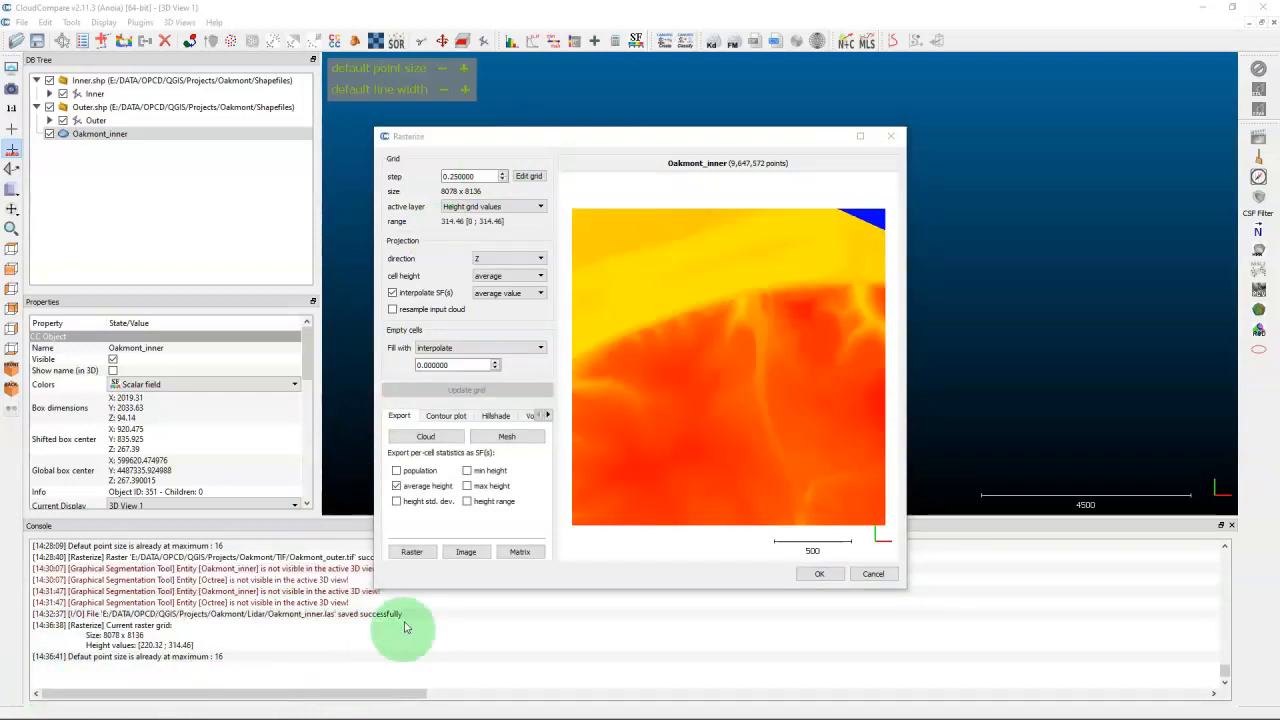
# Step: Export the grid heights as the GeoTIFF raster Oakmont_inner.tif in the Oakmont TIF folder and finish the rasterization
pyautogui.click(412, 553)
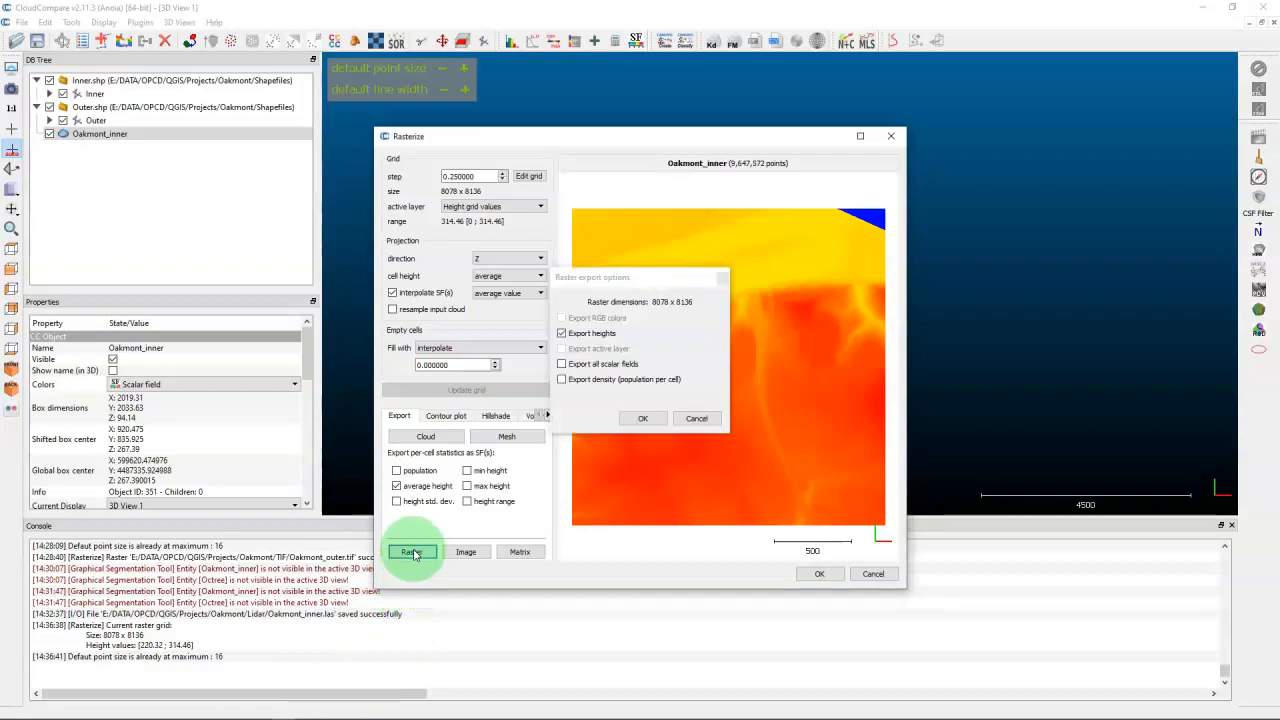
pyautogui.click(645, 420)
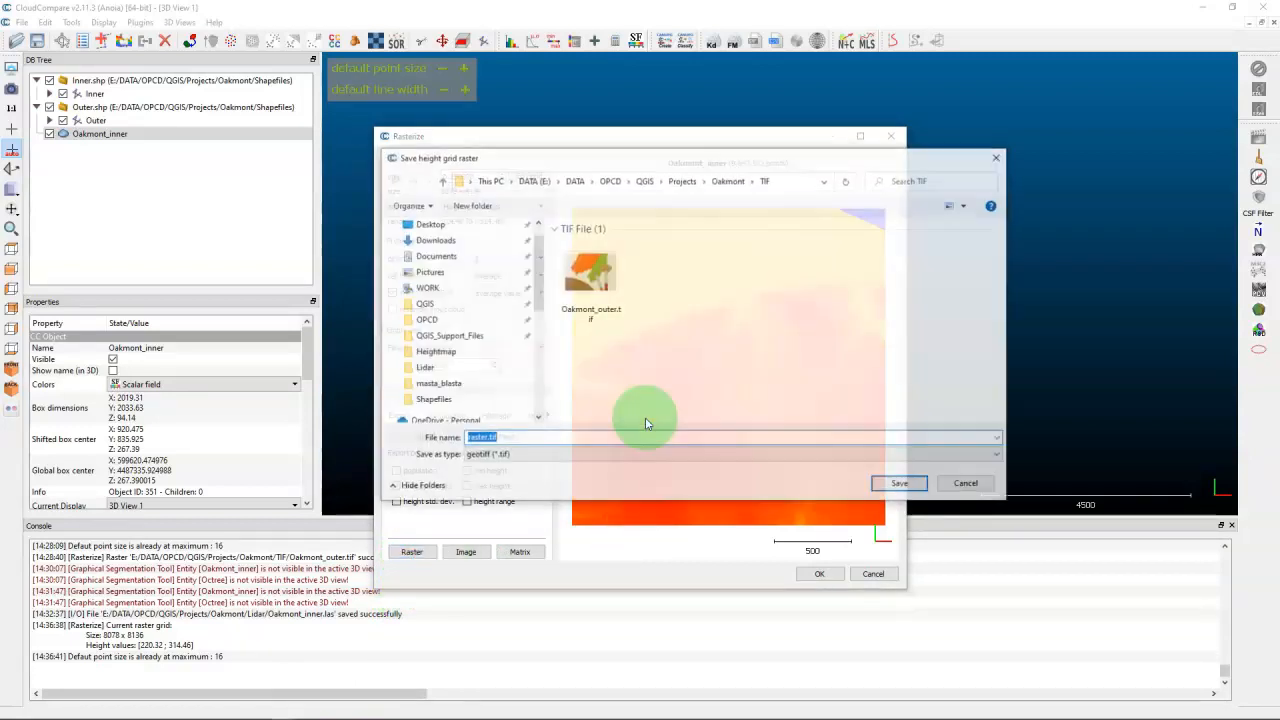
pyautogui.click(588, 274)
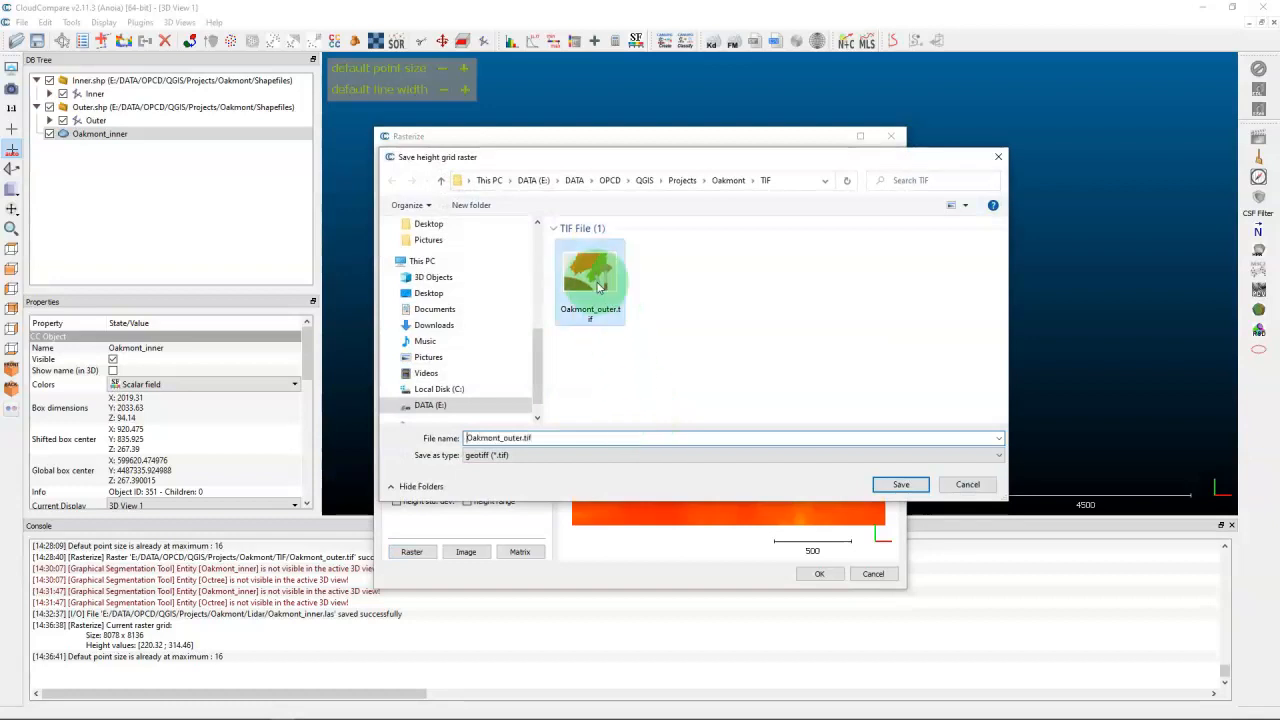
pyautogui.moveTo(503, 438); pyautogui.dragTo(520, 438)
pyautogui.write('inner')
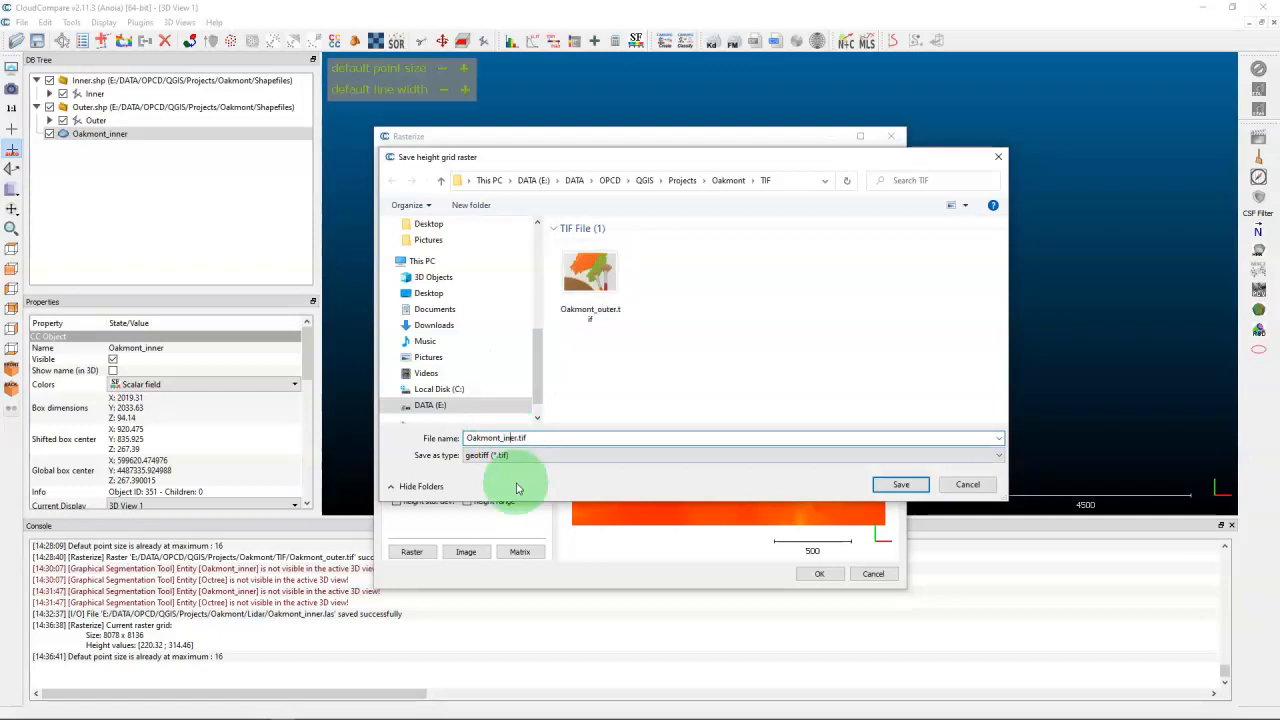
pyautogui.write('er')
pyautogui.press('BackSpace')
pyautogui.press('BackSpace')
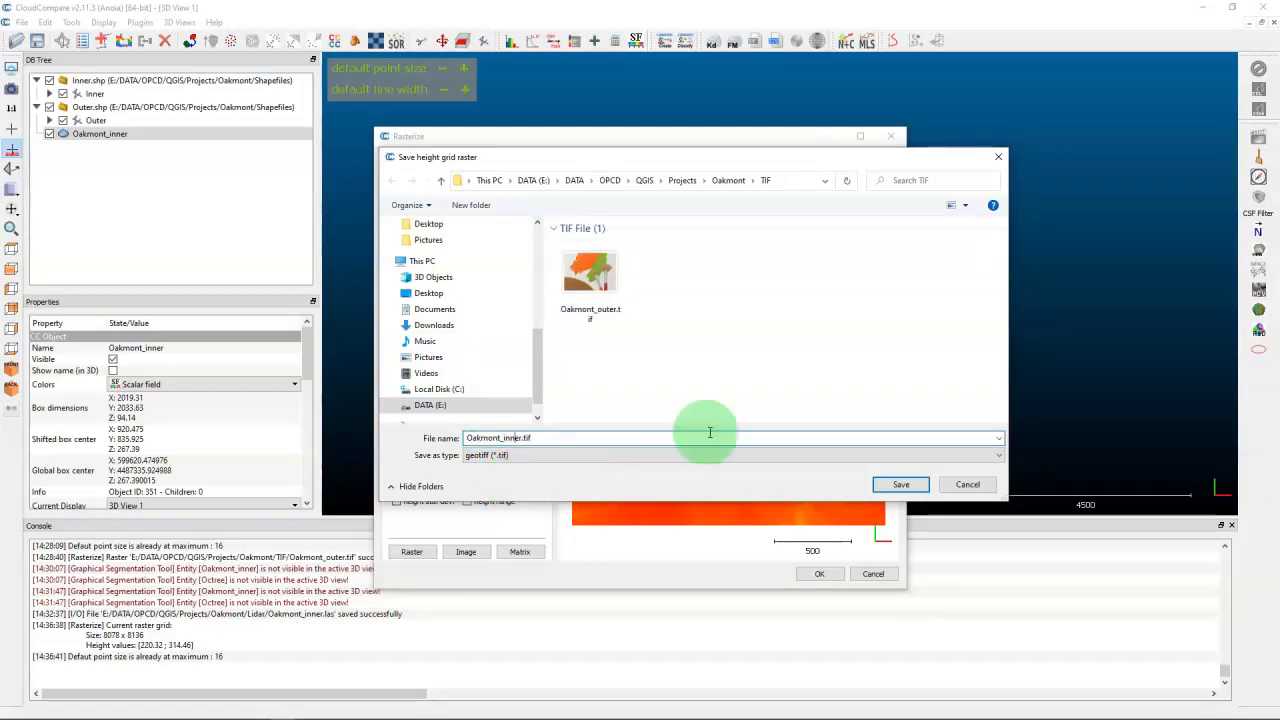
pyautogui.click(903, 486)
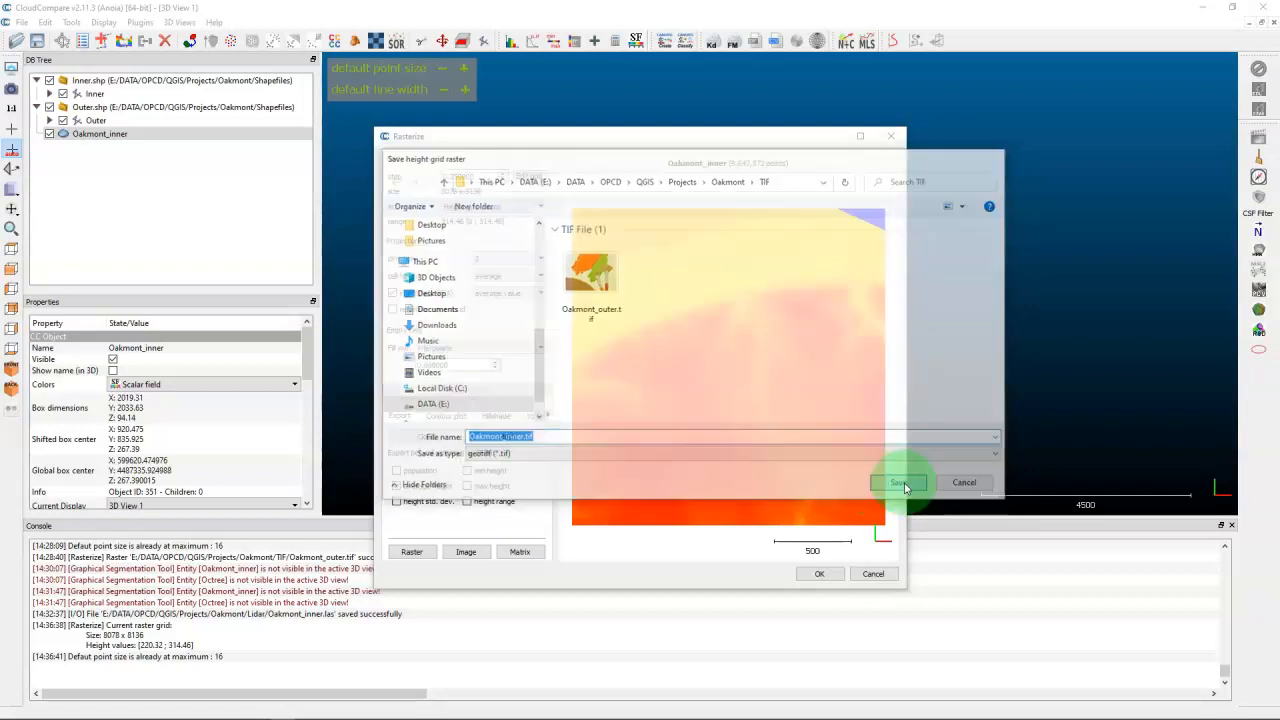
pyautogui.click(829, 572)
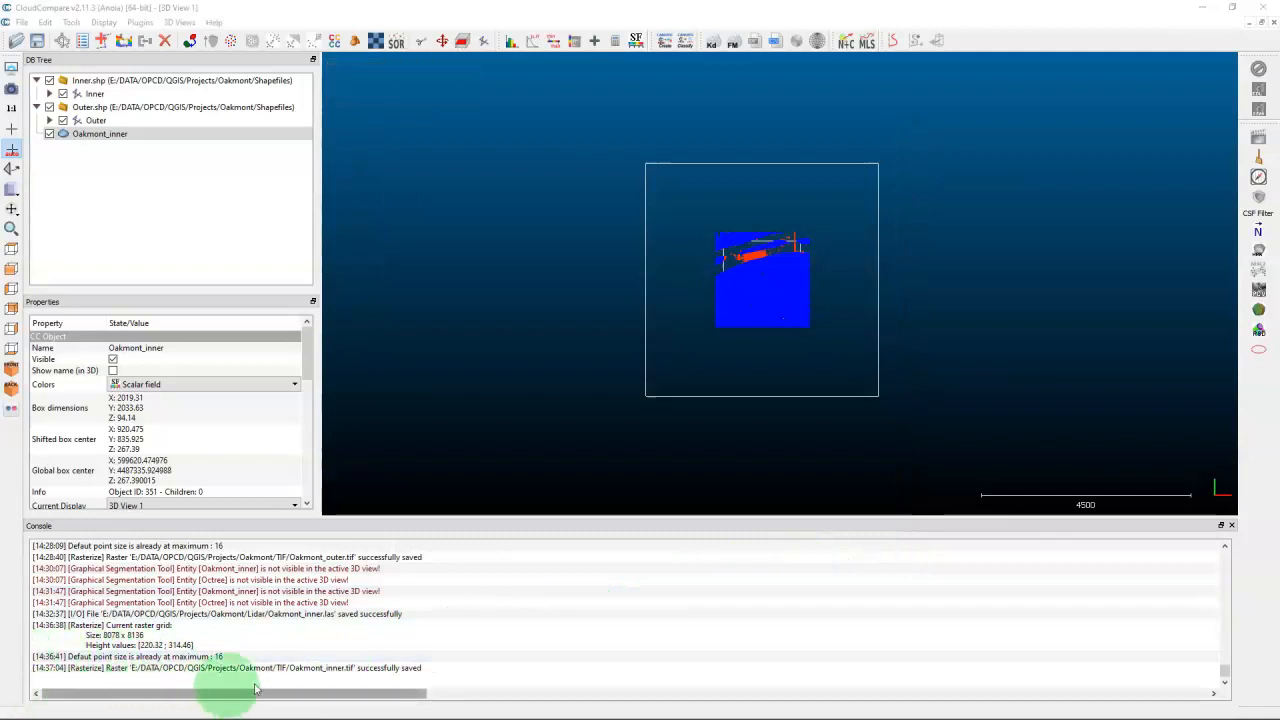
# Step: Switch to the Oakmont project in QGIS and add Oakmont_outer.tif from the TIF folder directly above the Google layer
pyautogui.click(1205, 12)
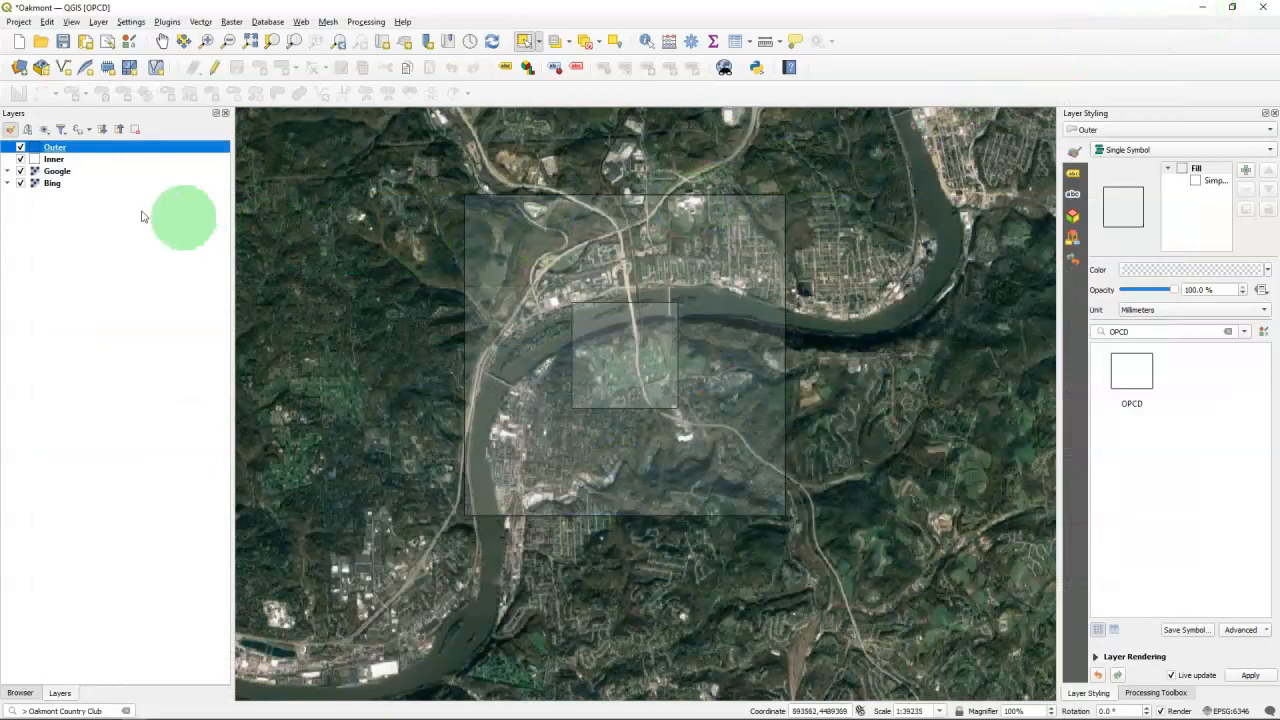
pyautogui.click(60, 173)
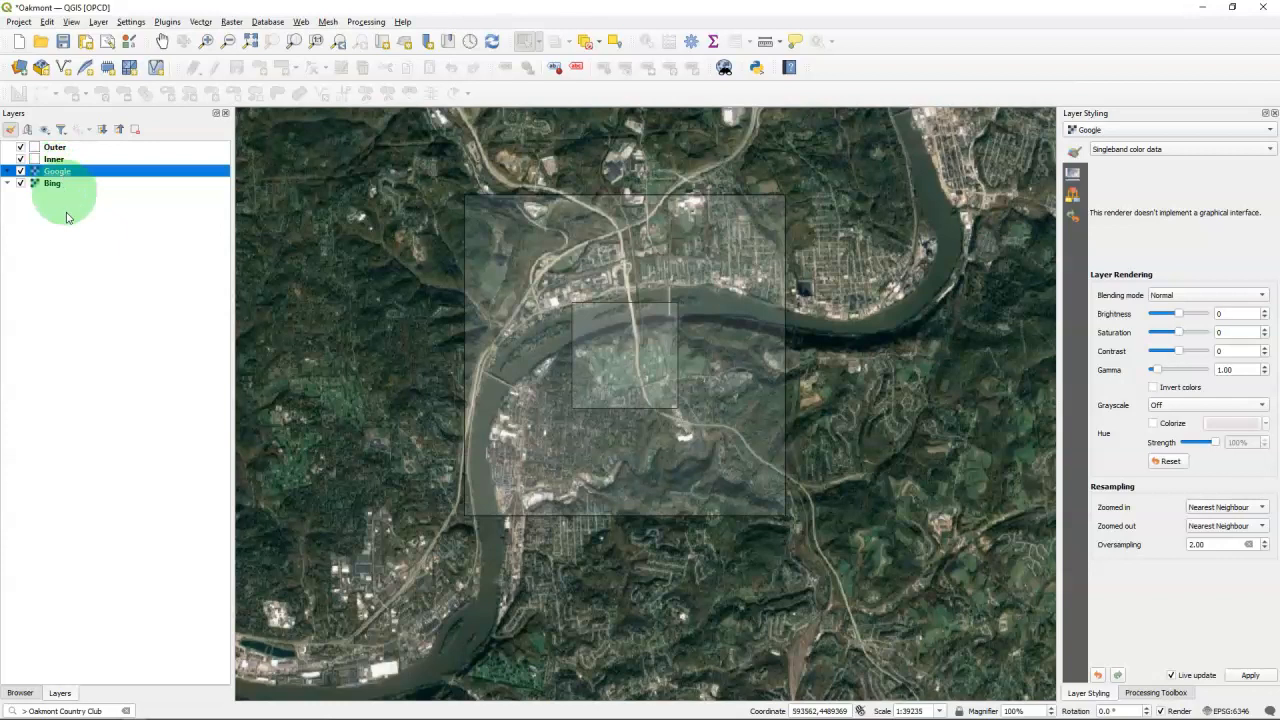
pyautogui.click(110, 711)
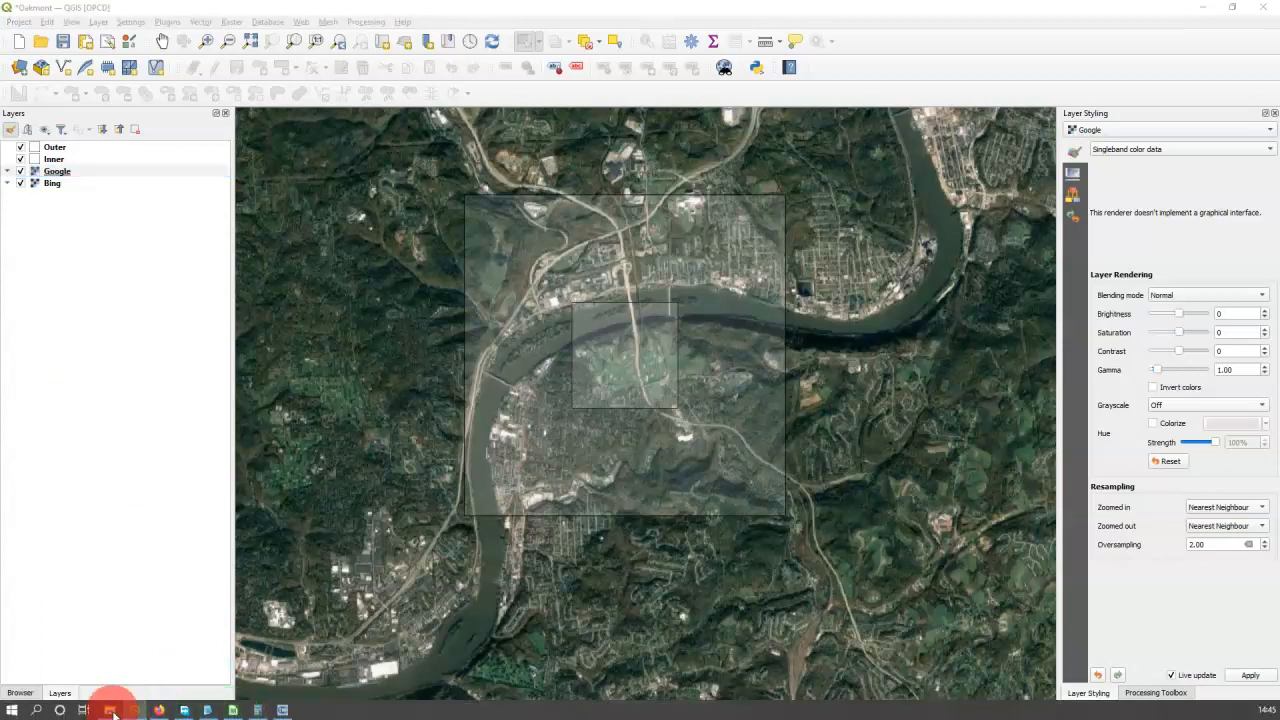
pyautogui.click(163, 678)
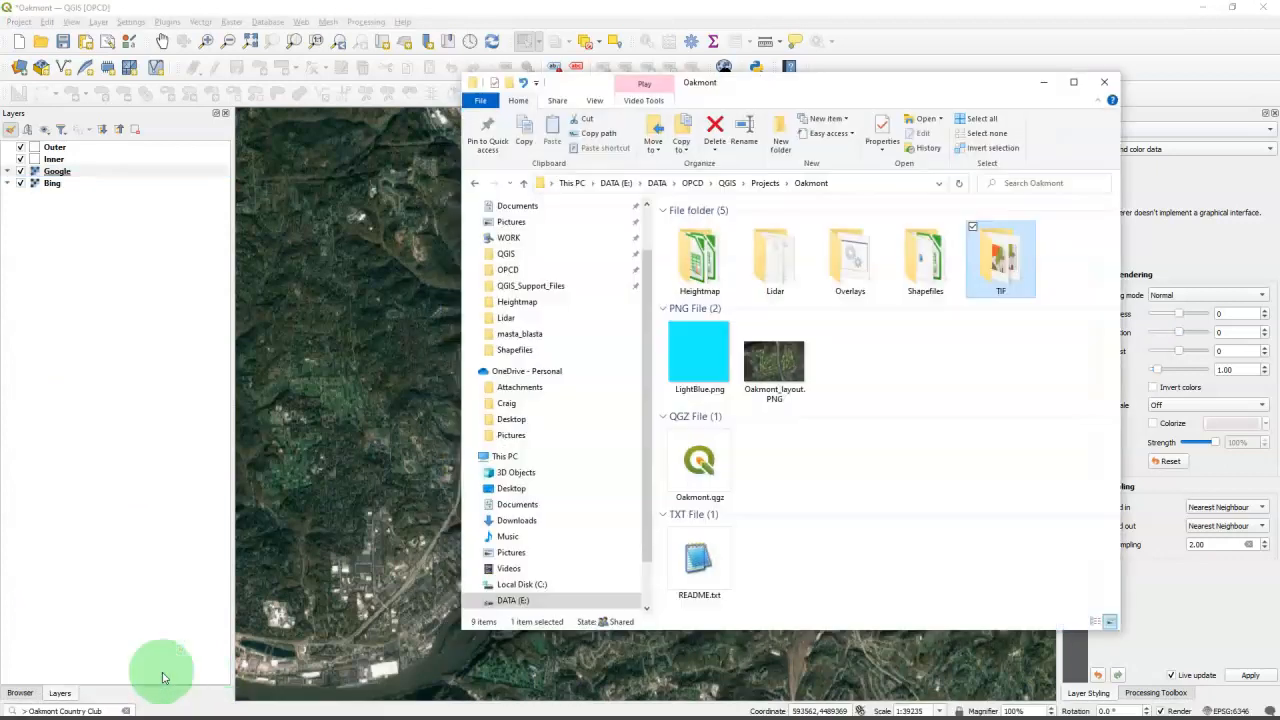
pyautogui.doubleClick(1005, 264)
pyautogui.moveTo(777, 262); pyautogui.dragTo(101, 307)
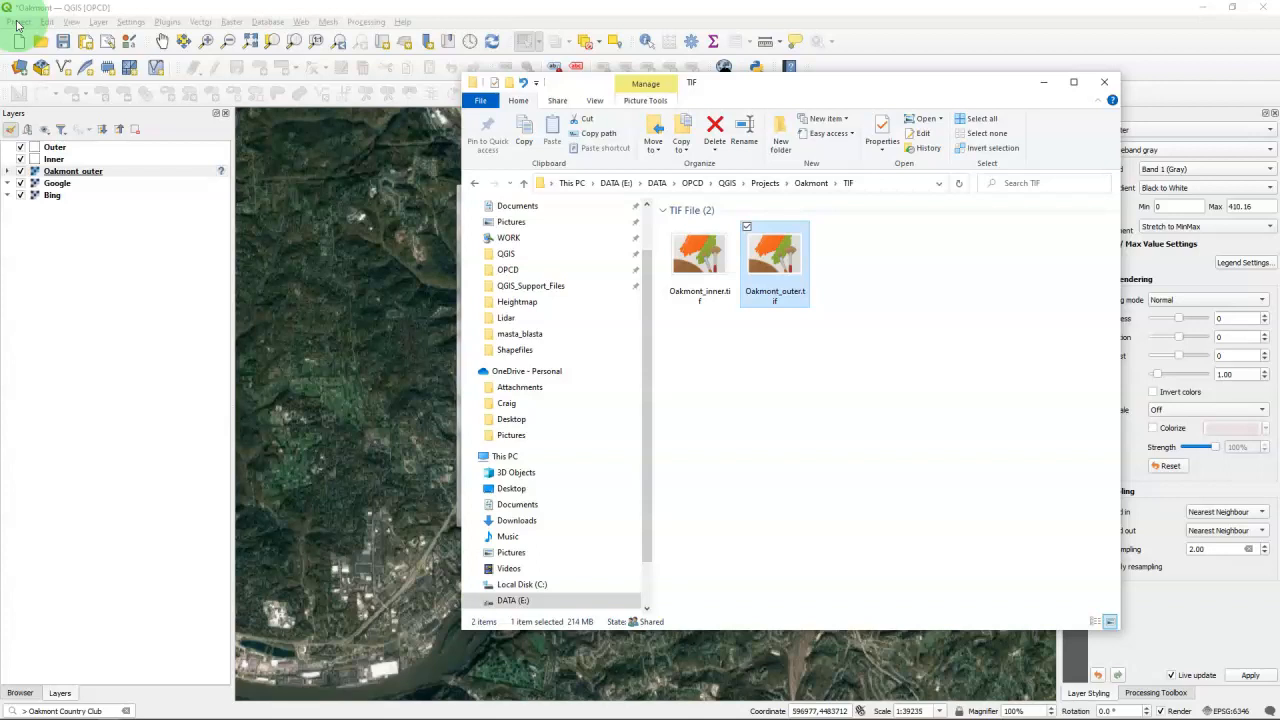
pyautogui.click(60, 171)
# Step: Check the project's coordinate reference system and assign NAD83(2011) / UTM zone 17N (EPSG:6346) to the Oakmont_outer layer
pyautogui.click(18, 22)
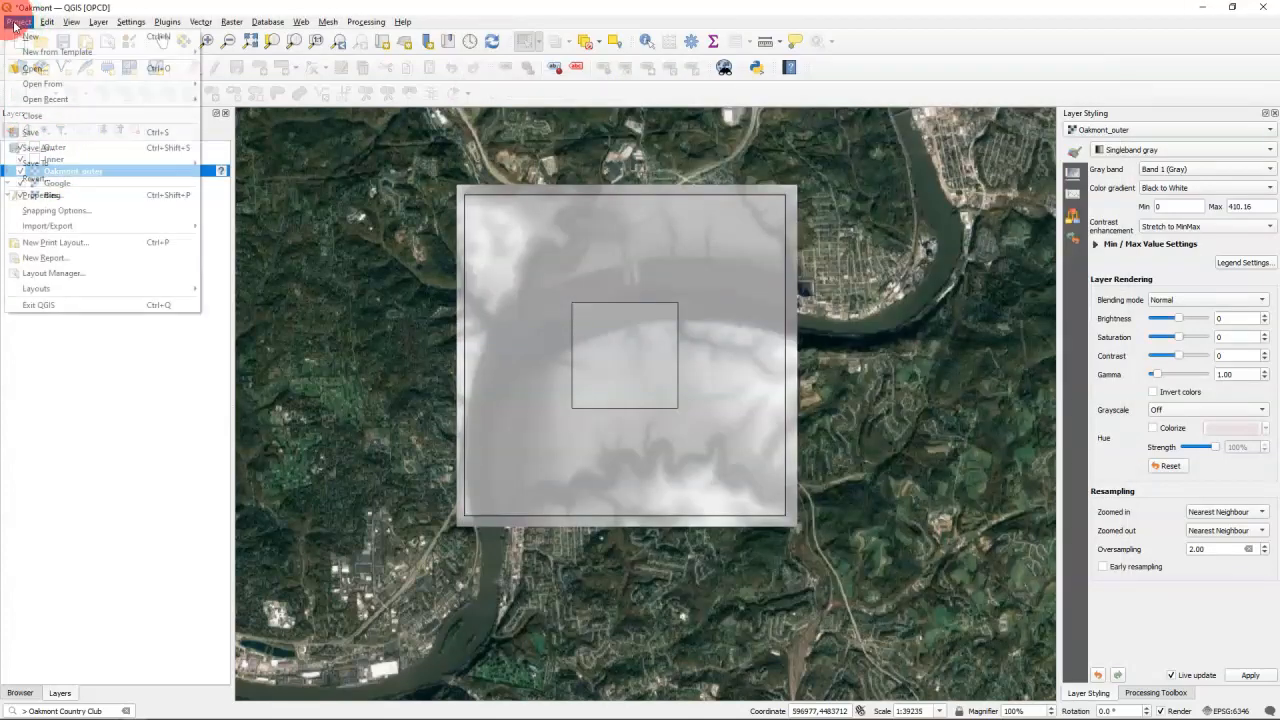
pyautogui.click(54, 196)
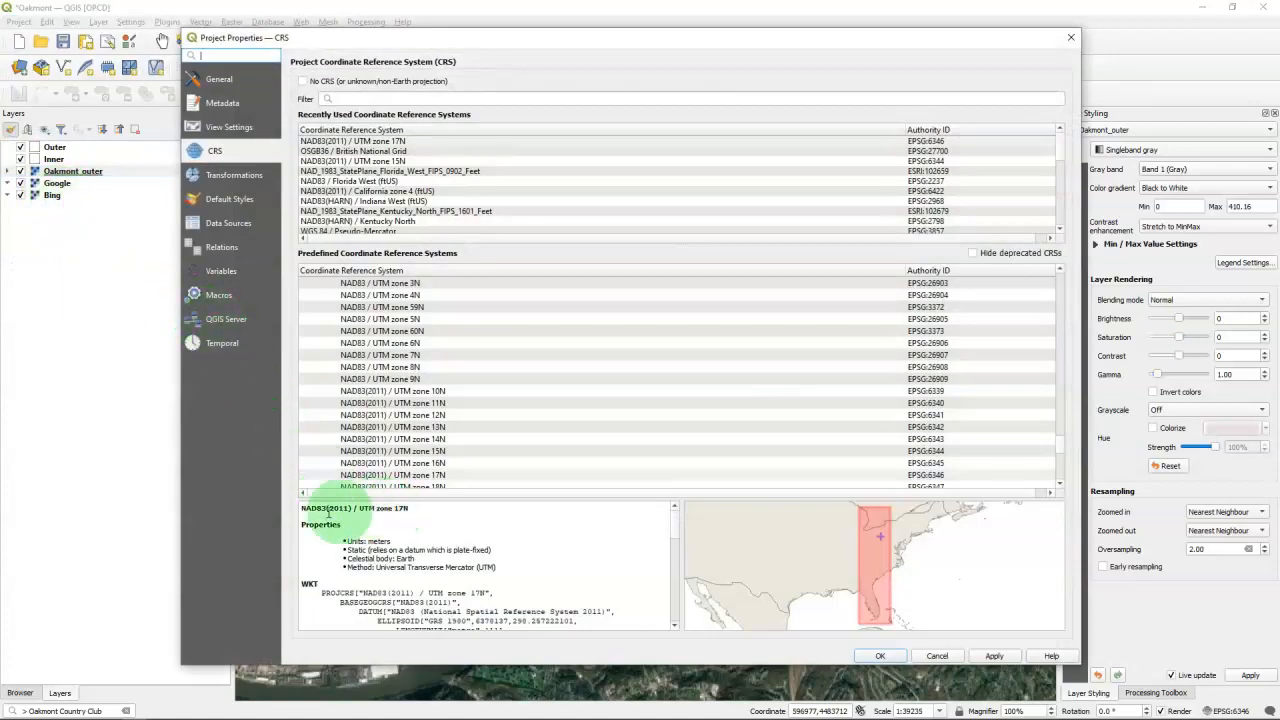
pyautogui.click(880, 657)
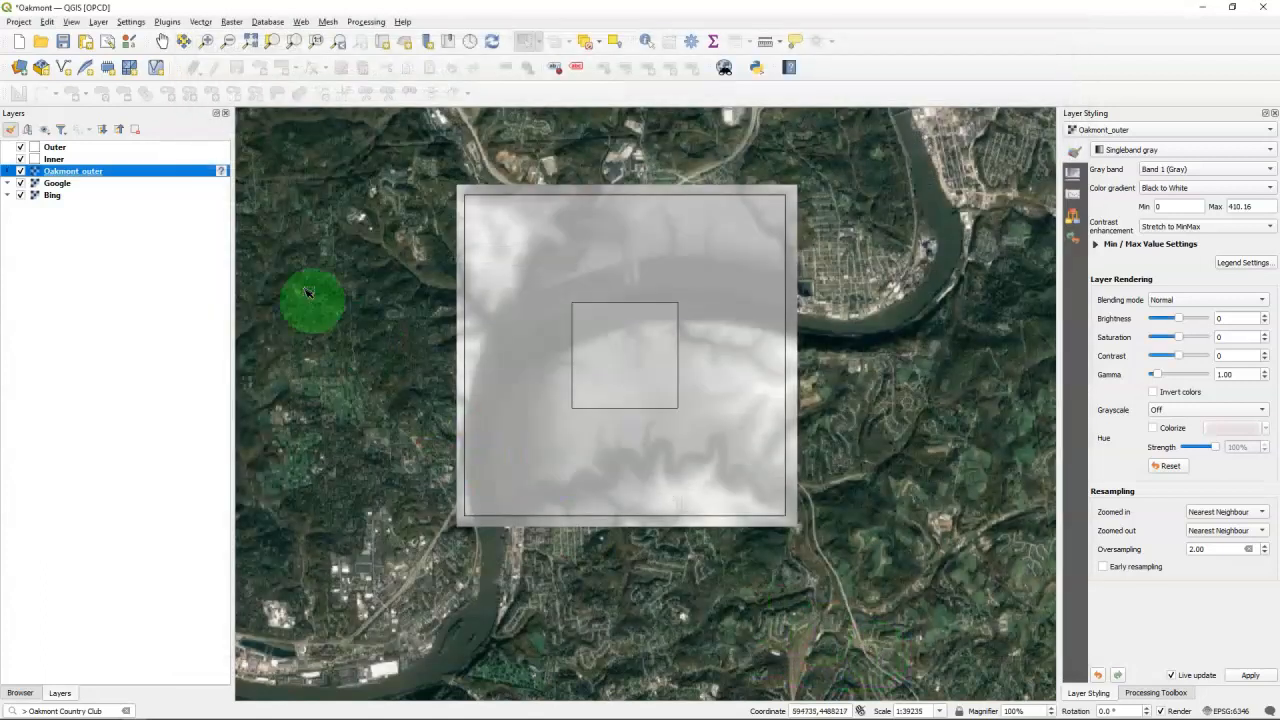
pyautogui.click(222, 173)
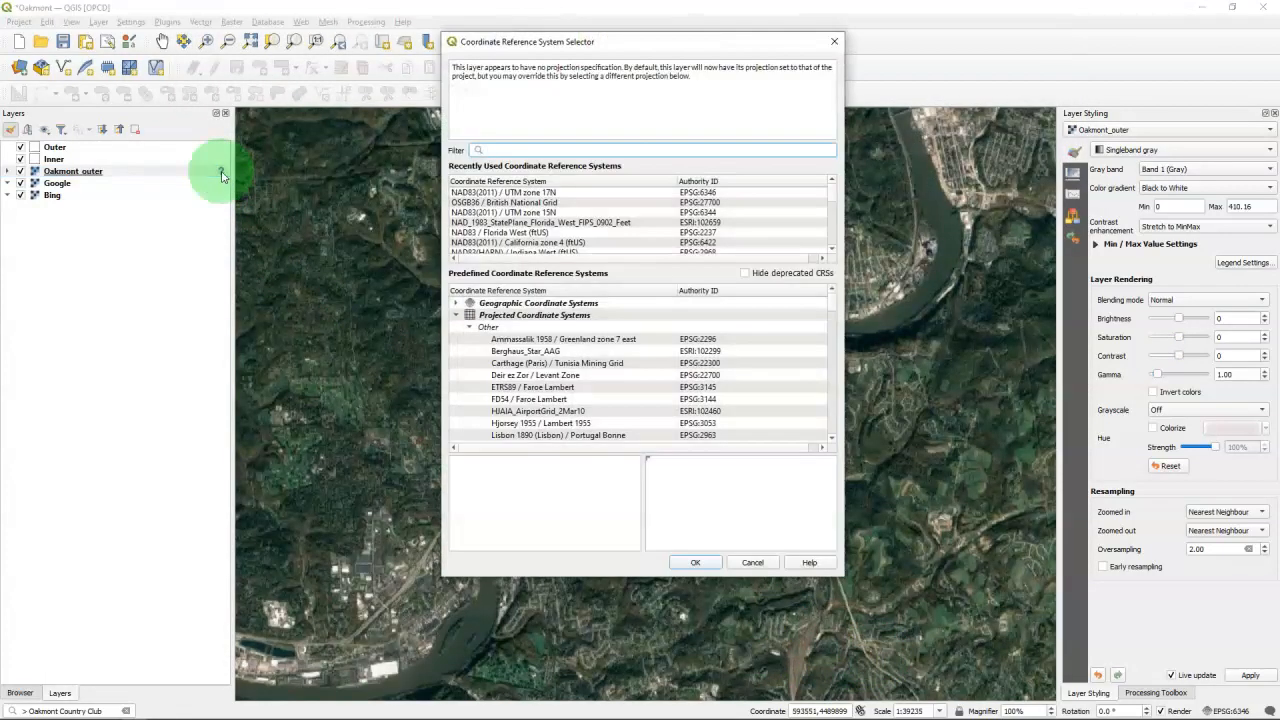
pyautogui.doubleClick(495, 191)
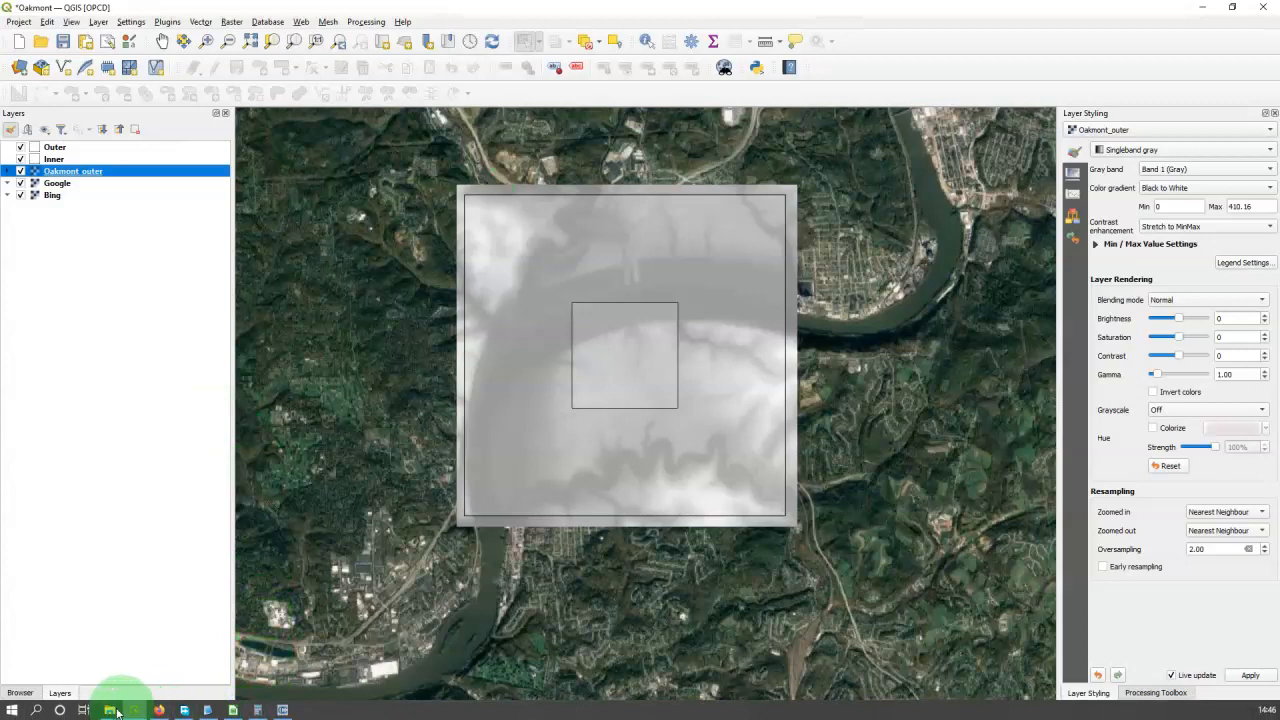
# Step: Add the Oakmont_inner.tif raster from the TIF folder to the project, directly above the Oakmont_outer layer
pyautogui.click(110, 711)
pyautogui.click(176, 656)
pyautogui.click(745, 480)
pyautogui.click(700, 258)
pyautogui.moveTo(700, 258); pyautogui.dragTo(143, 318)
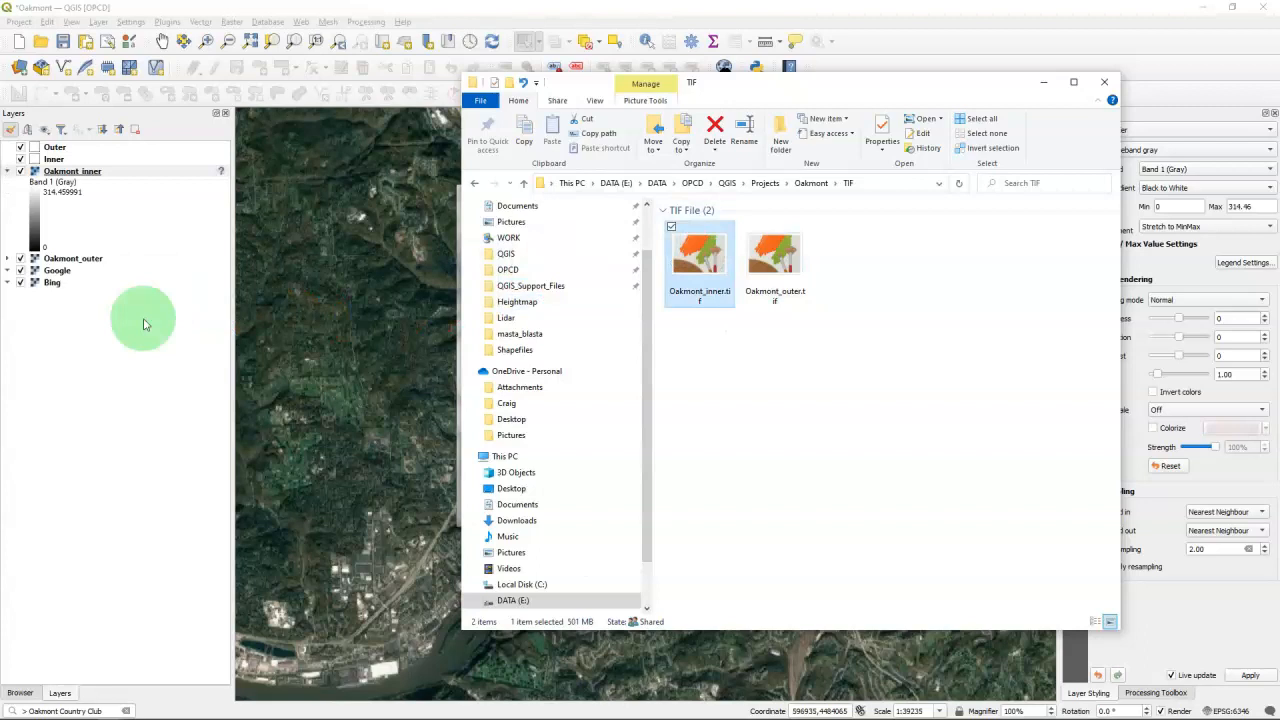
# Step: Assign the NAD83(2011) / UTM zone 17N (EPSG:6346) coordinate reference system to the Oakmont_inner layer
pyautogui.click(222, 172)
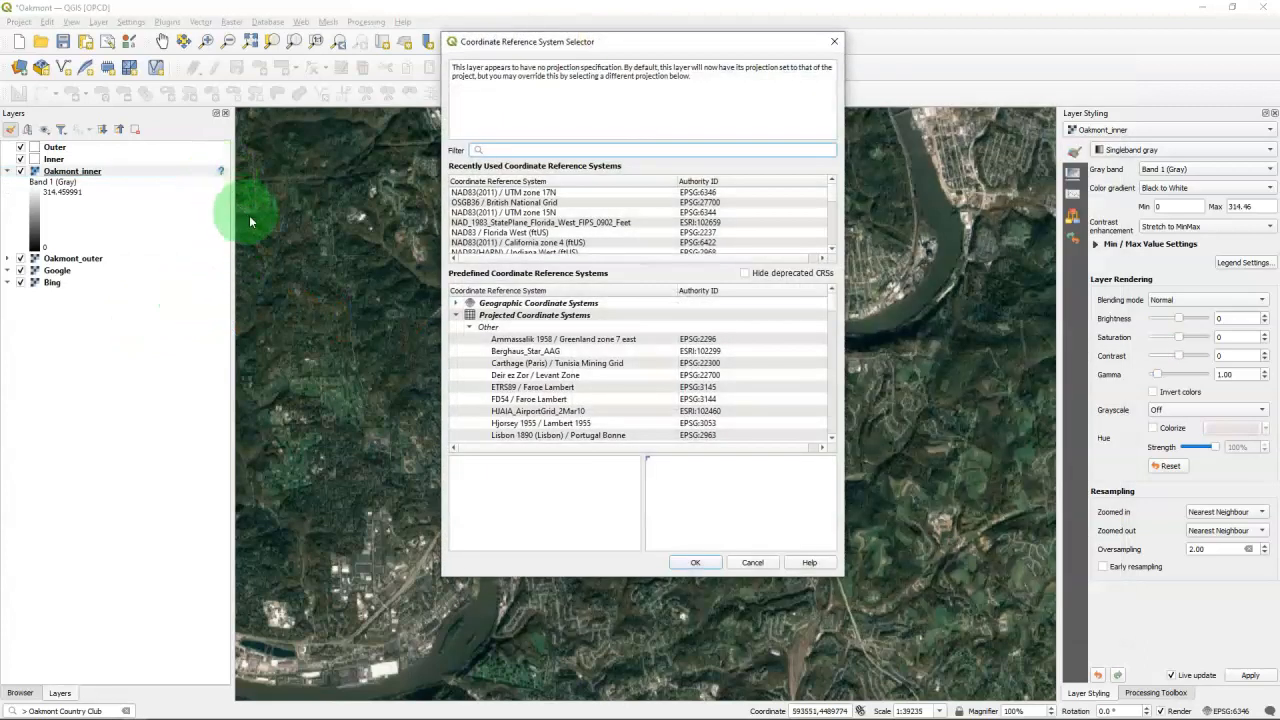
pyautogui.click(520, 193)
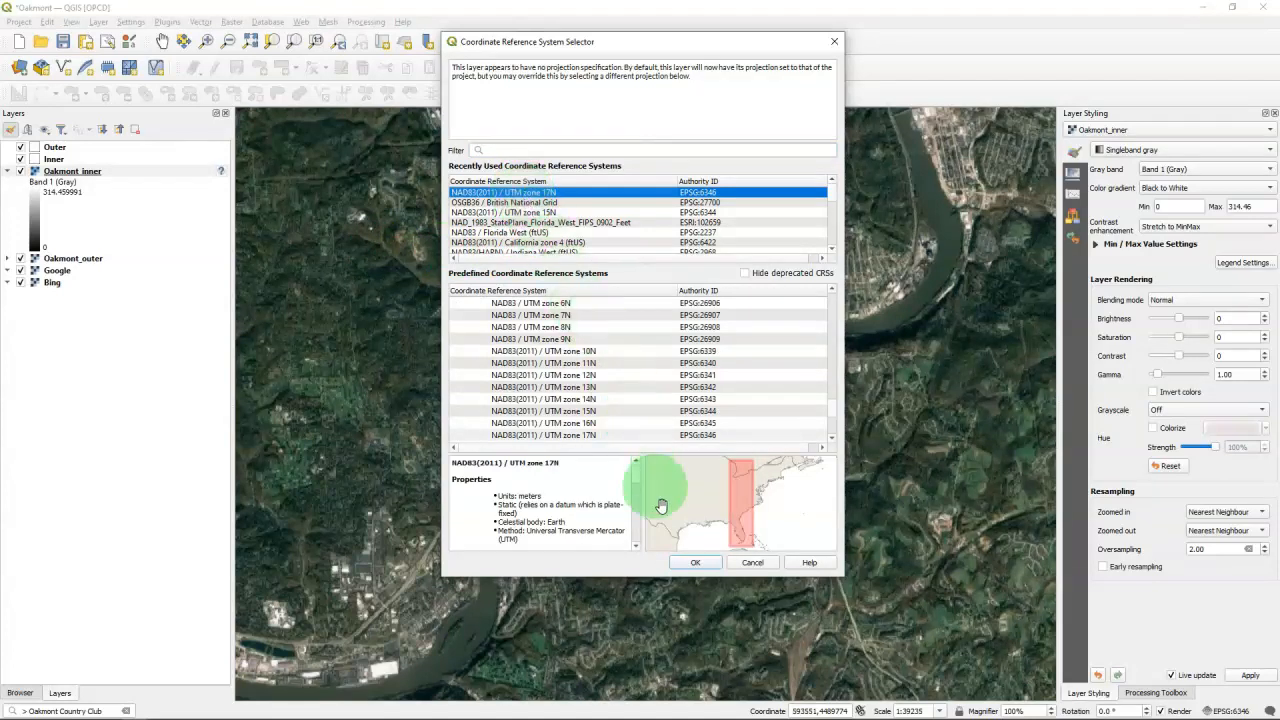
pyautogui.click(695, 562)
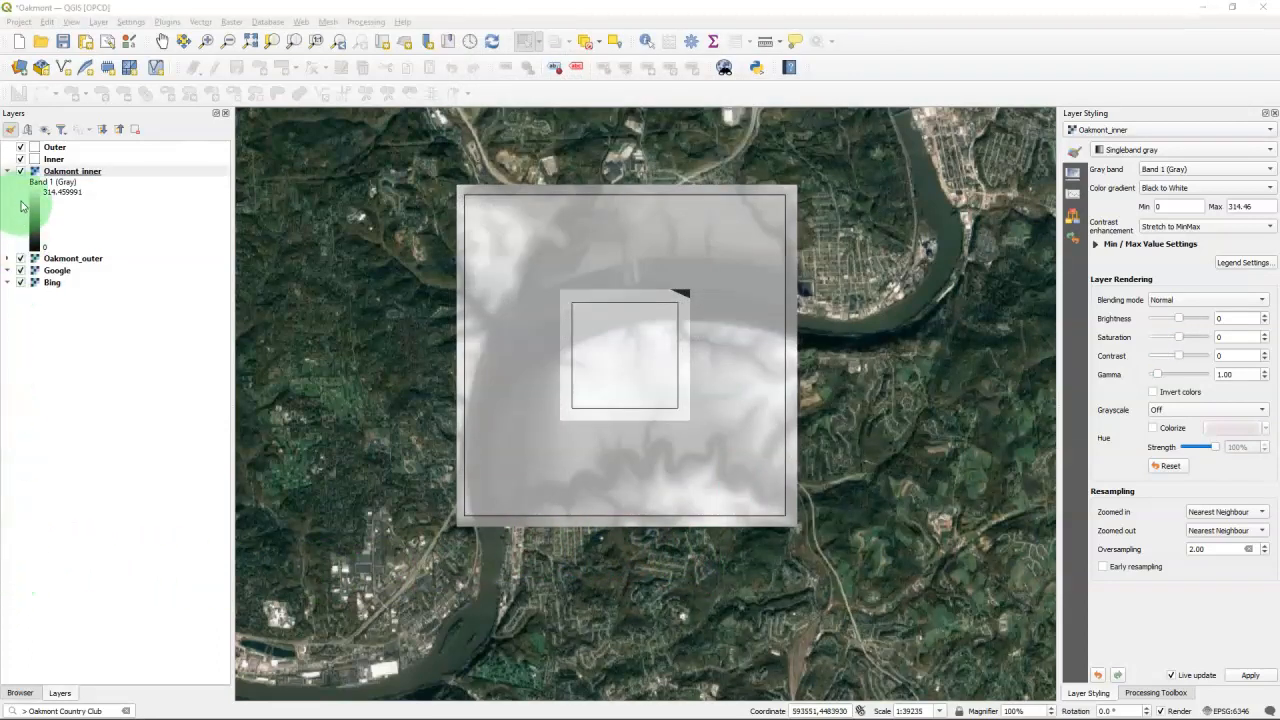
# Step: Collapse the Oakmont_inner layer's legend and save the Oakmont project
pyautogui.click(7, 172)
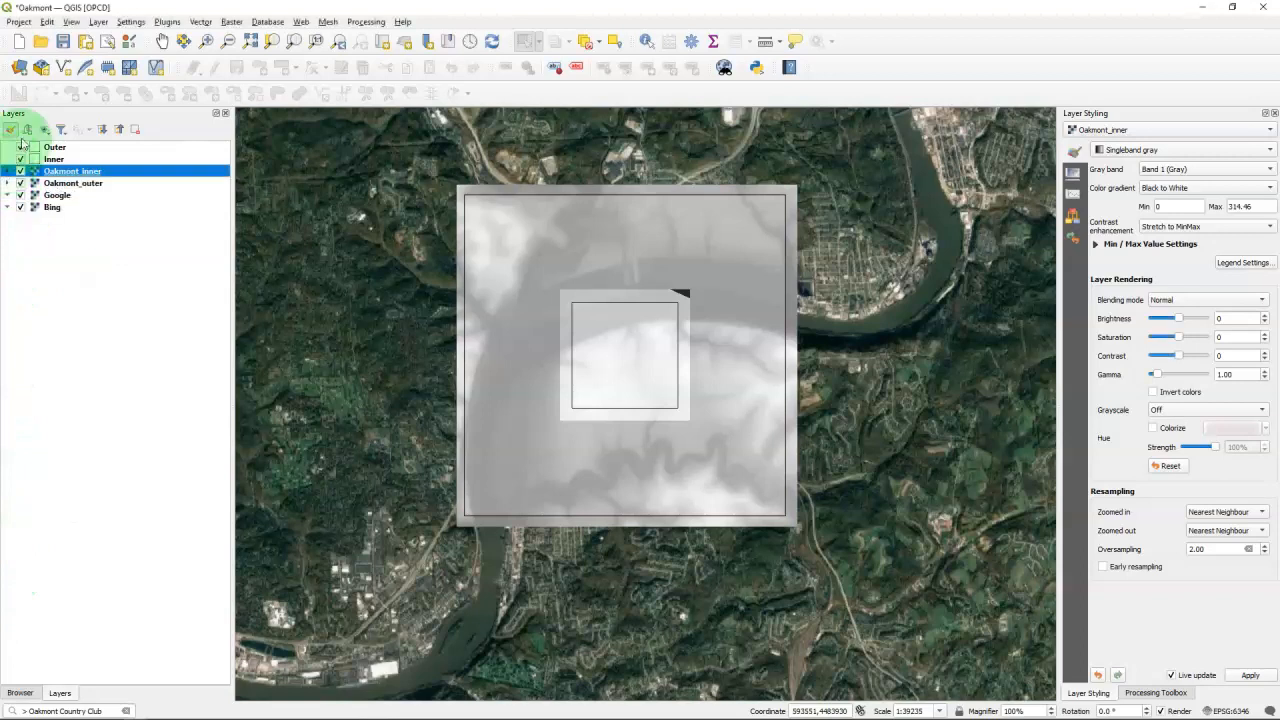
pyautogui.click(18, 22)
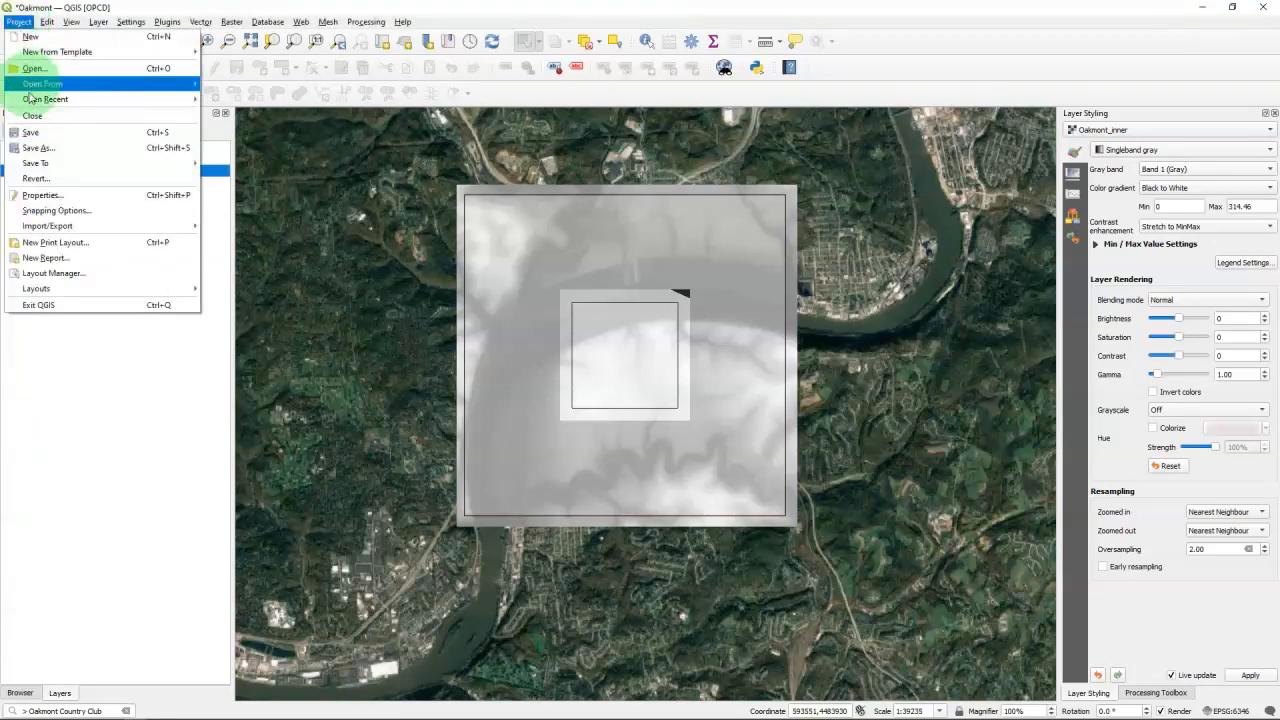
pyautogui.click(29, 132)
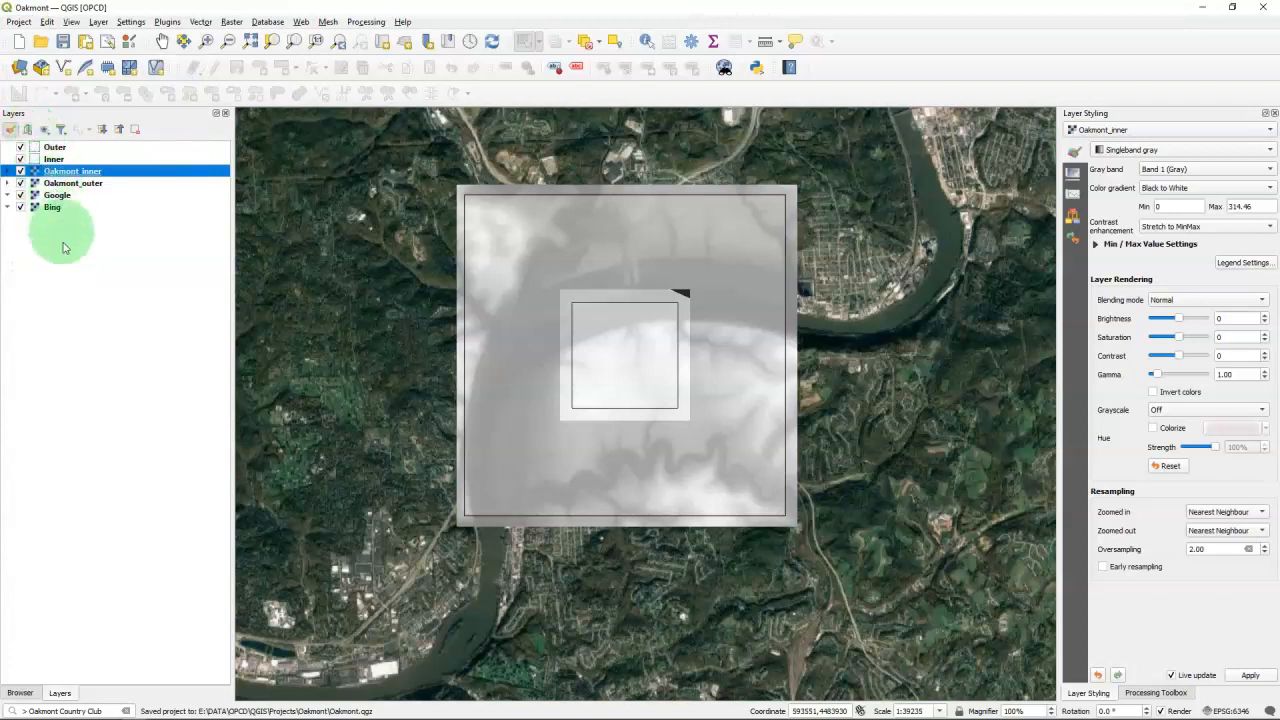